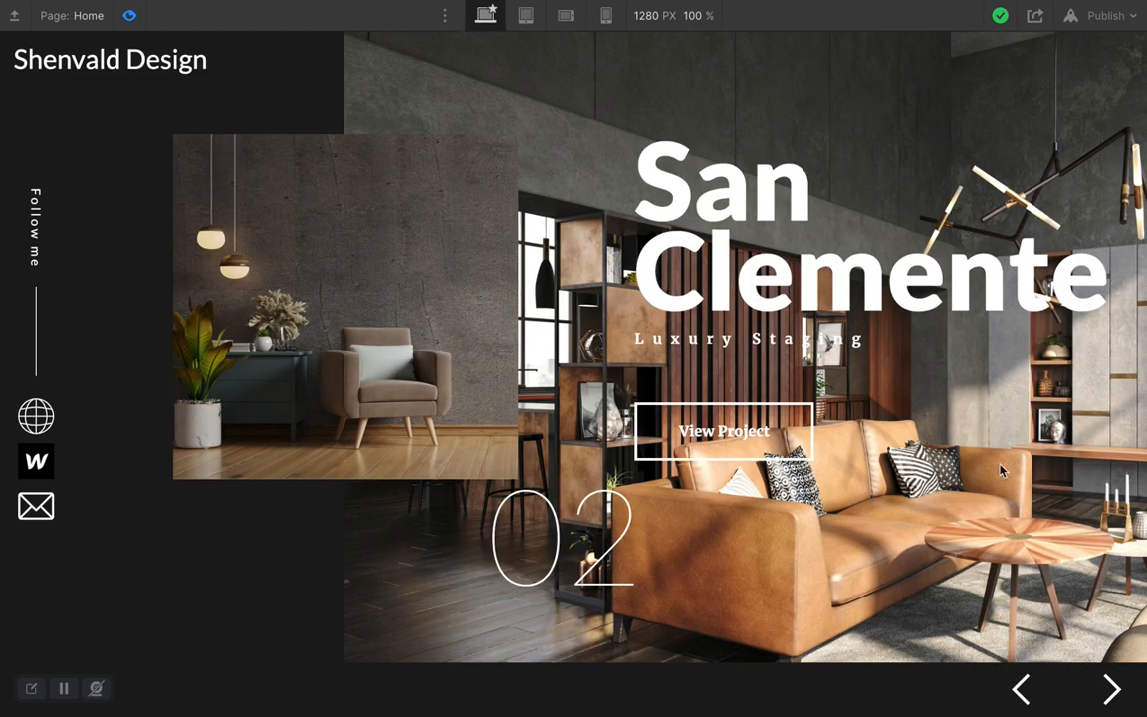
- Preview the slider's previous slide, exit the preview, and examine the page's element hierarchy
{"action": "left_click", "coordinate": [1019, 690]}
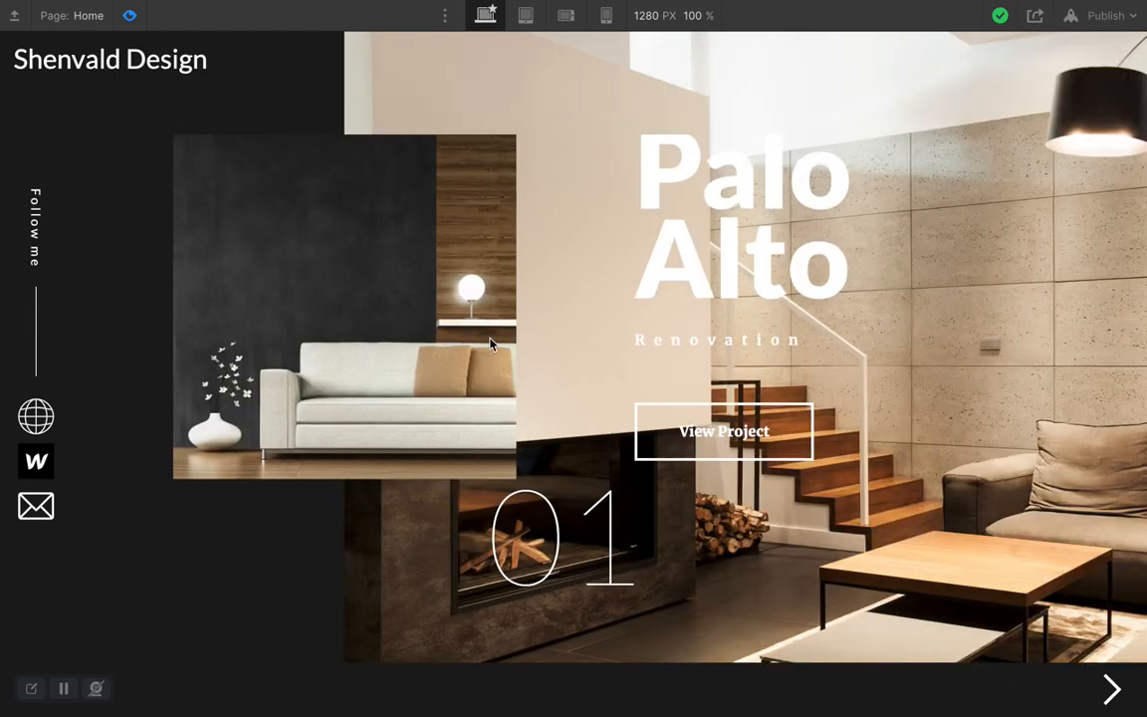
{"action": "left_click", "coordinate": [129, 17]}
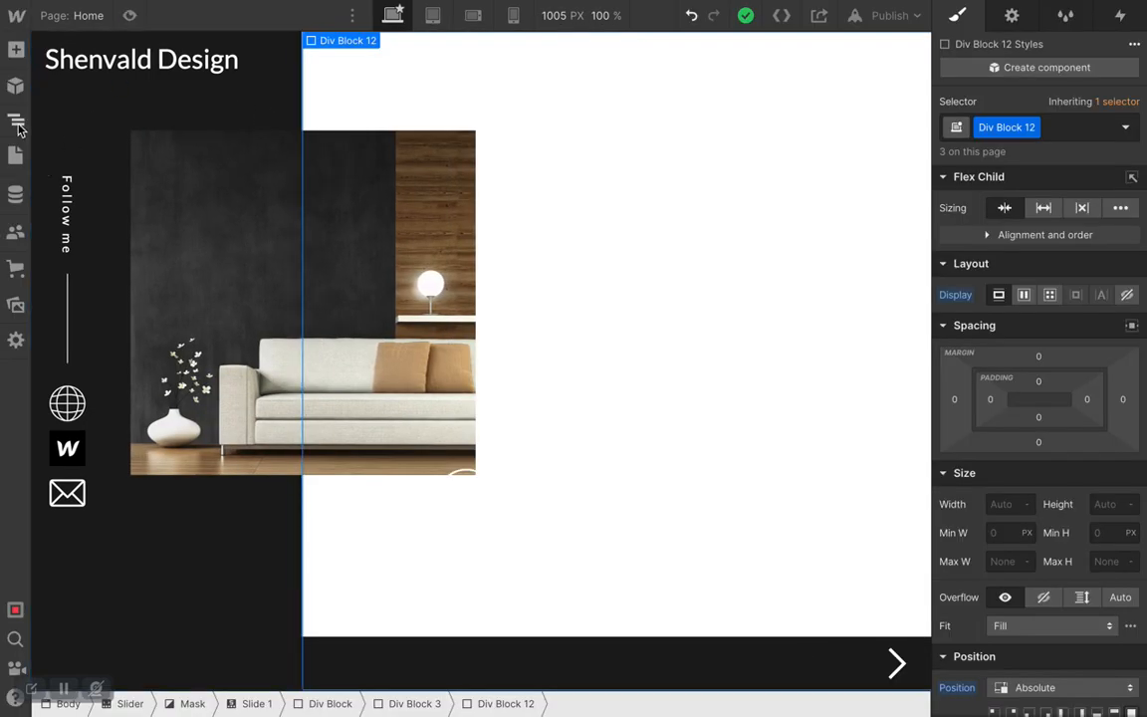
{"action": "left_click", "coordinate": [16, 123]}
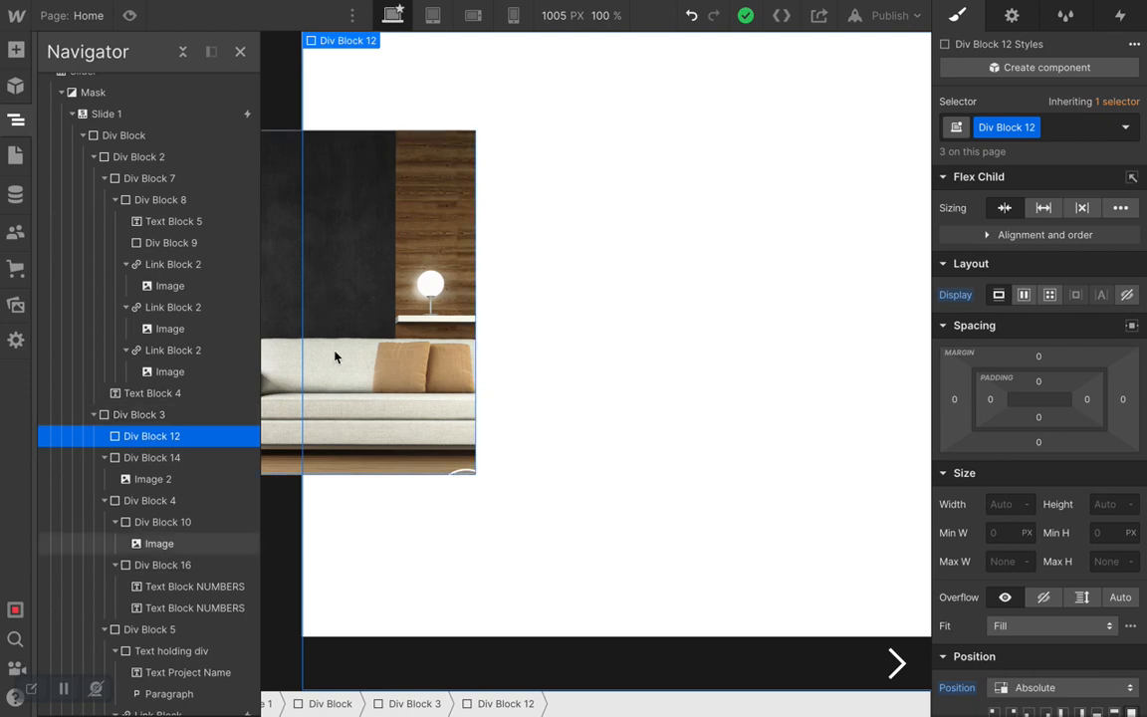
{"action": "left_click", "coordinate": [241, 52]}
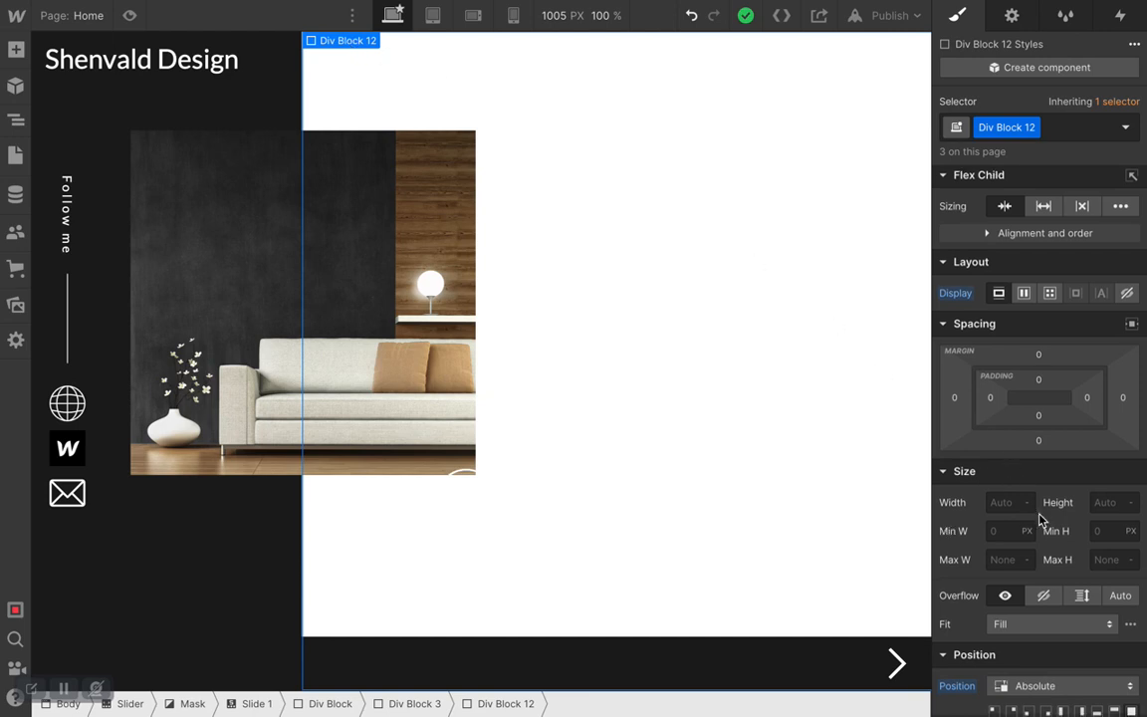
- Hide Div Block 12 by setting its display to none, and restore its block display
{"action": "scroll", "coordinate": [1006, 498], "scroll_direction": "down", "scroll_amount": 3}
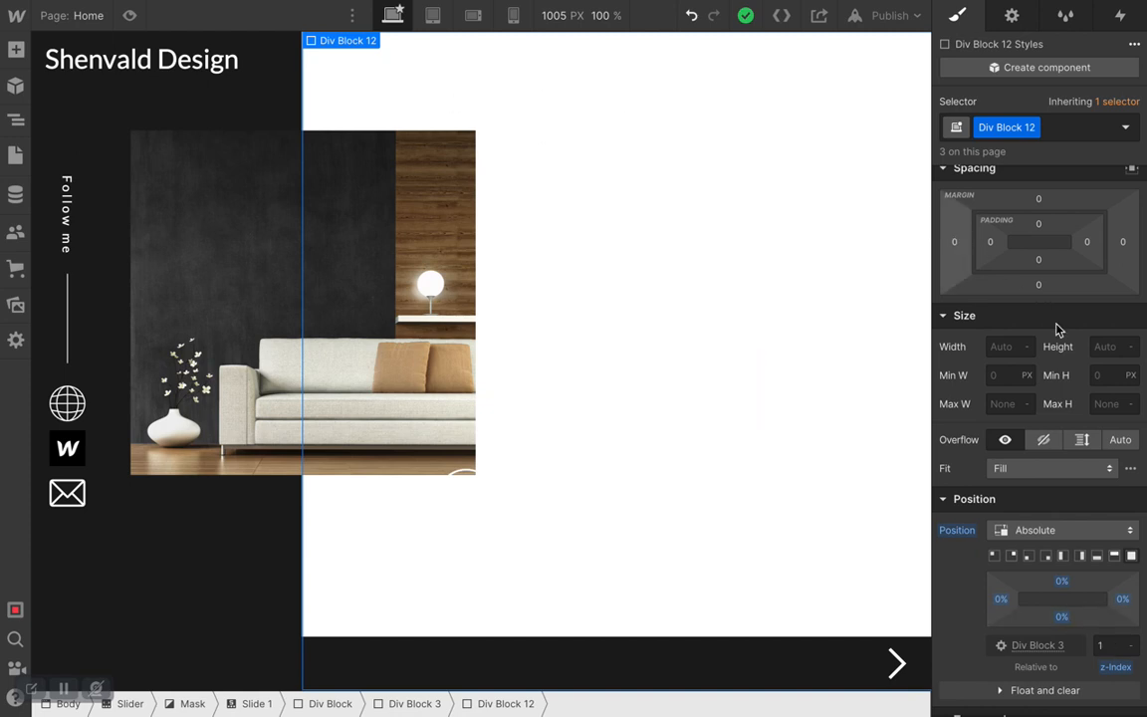
{"action": "scroll", "coordinate": [1058, 426], "scroll_direction": "up", "scroll_amount": 2}
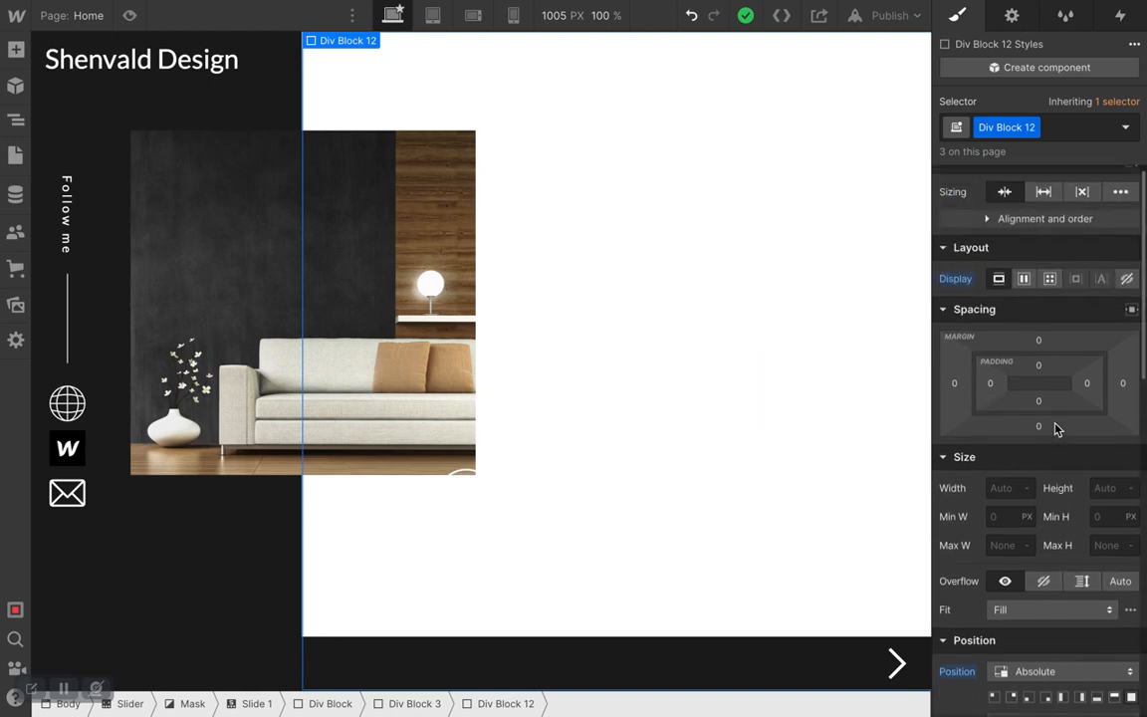
{"action": "left_click", "coordinate": [1127, 280]}
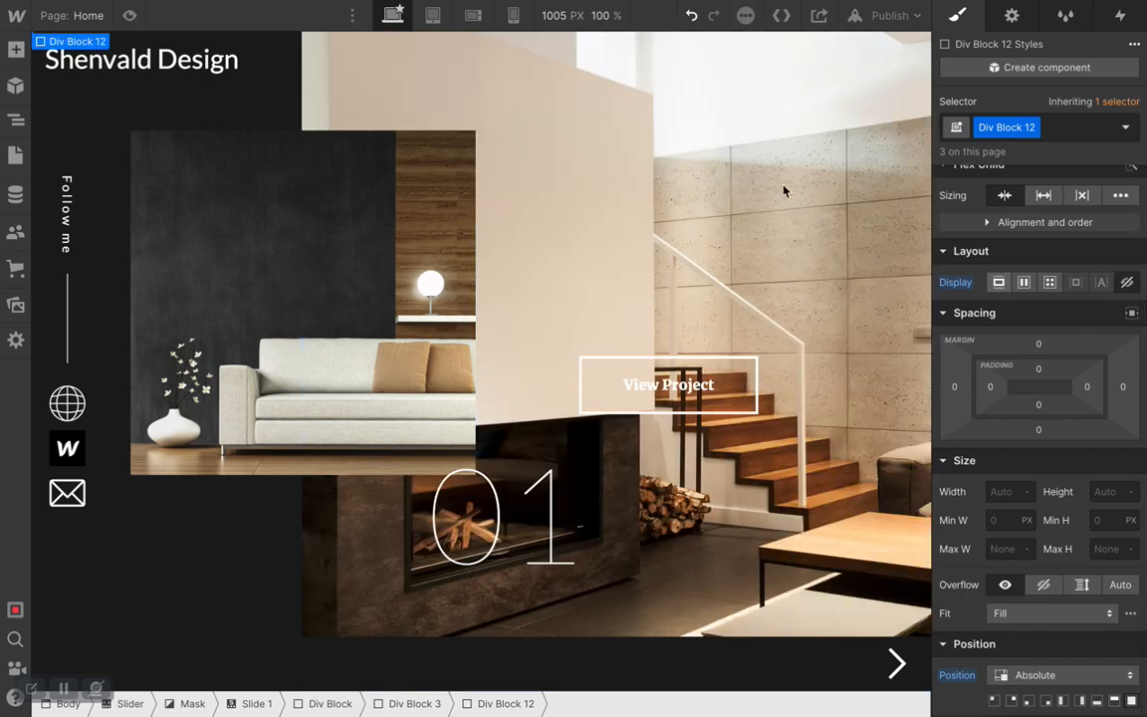
{"action": "left_click", "coordinate": [998, 282]}
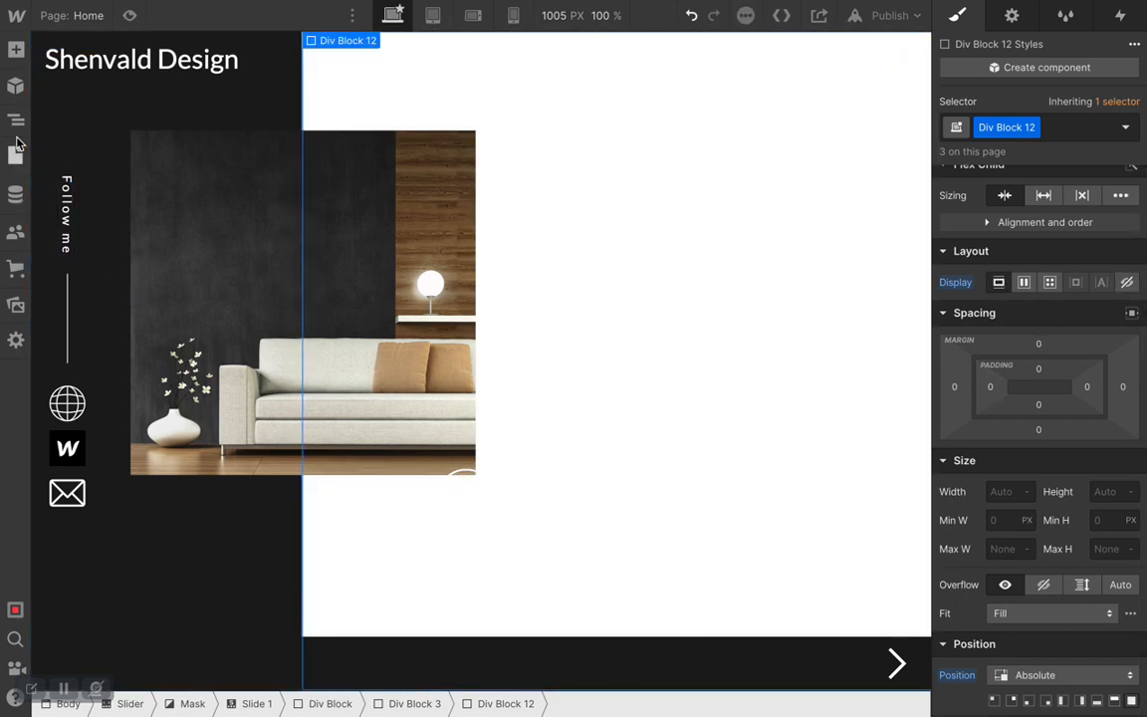
- Examine the Text holding div in Slide 1, including its child elements and overflow setting
{"action": "left_click", "coordinate": [16, 119]}
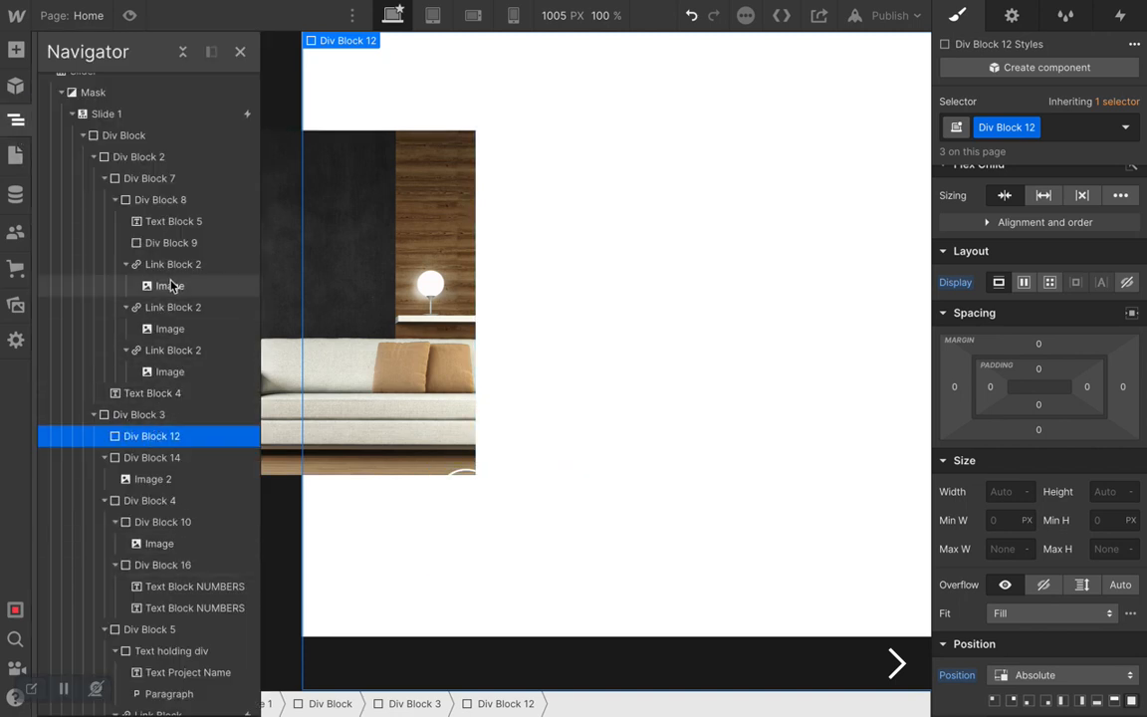
{"action": "scroll", "coordinate": [169, 286], "scroll_direction": "up", "scroll_amount": 1}
{"action": "scroll", "coordinate": [170, 286], "scroll_direction": "down", "scroll_amount": 5}
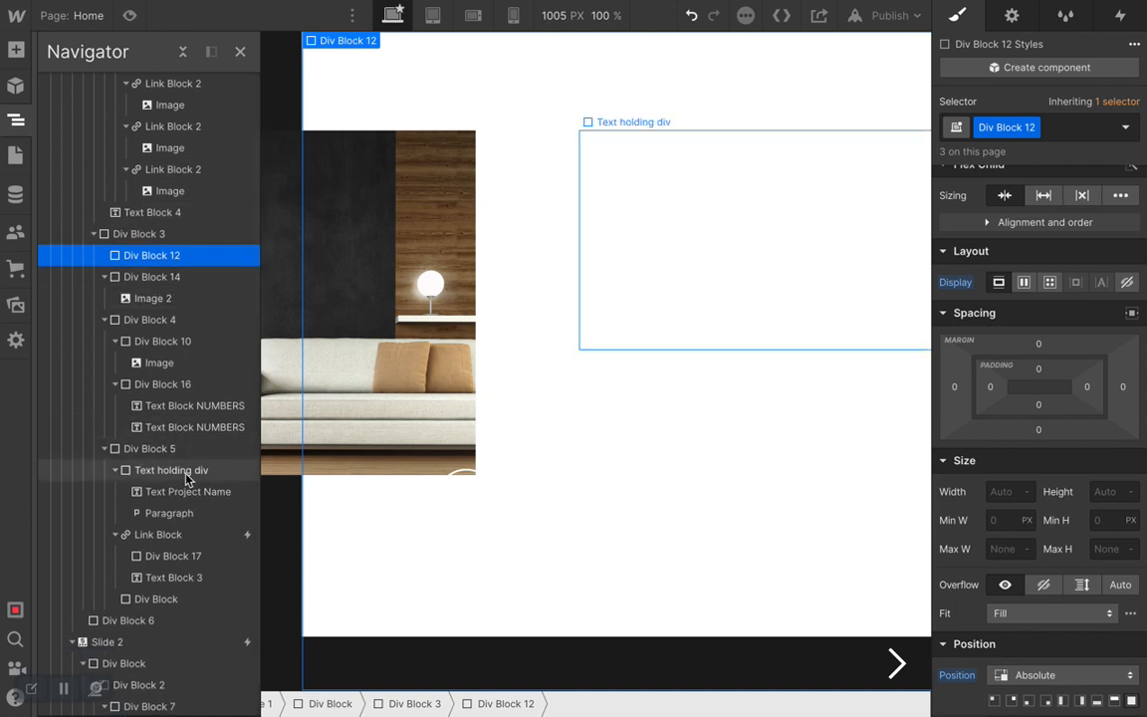
{"action": "left_click", "coordinate": [149, 472]}
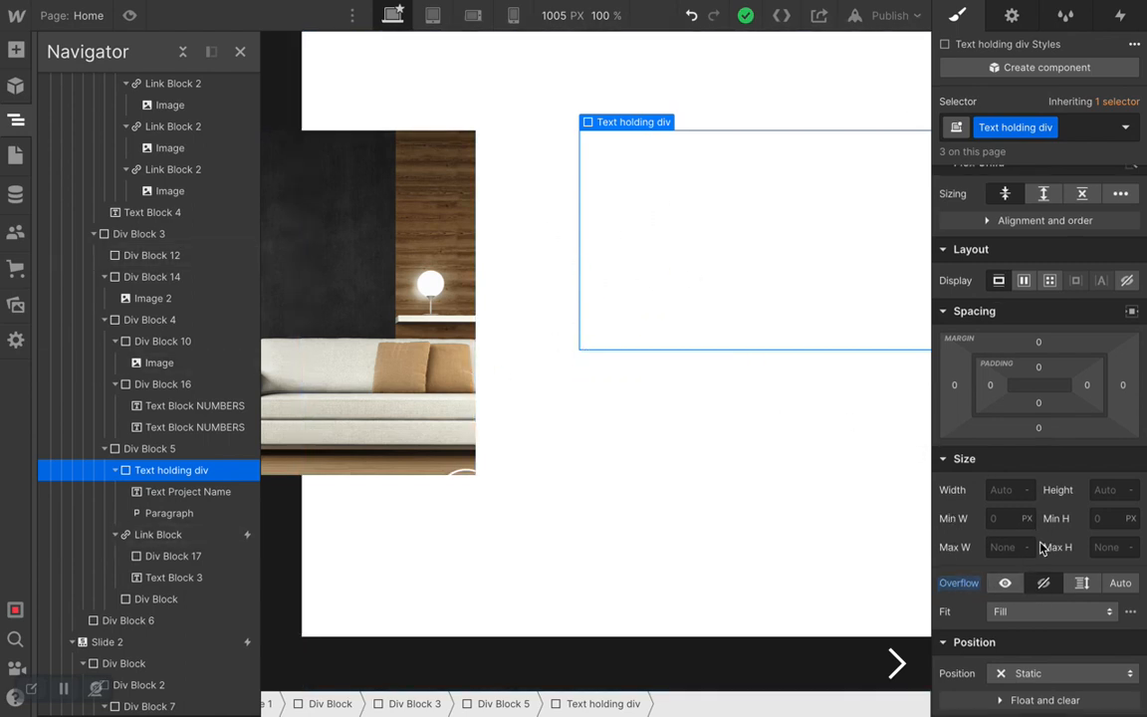
{"action": "scroll", "coordinate": [1041, 549], "scroll_direction": "down", "scroll_amount": 2}
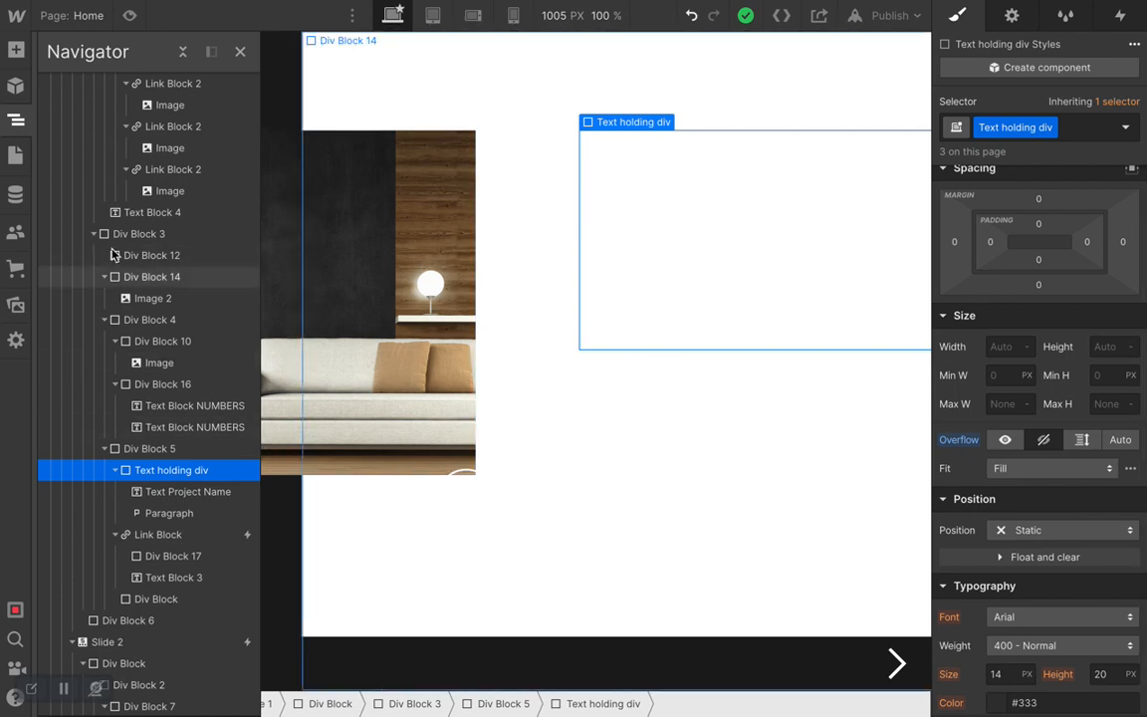
{"action": "scroll", "coordinate": [112, 255], "scroll_direction": "up", "scroll_amount": 5}
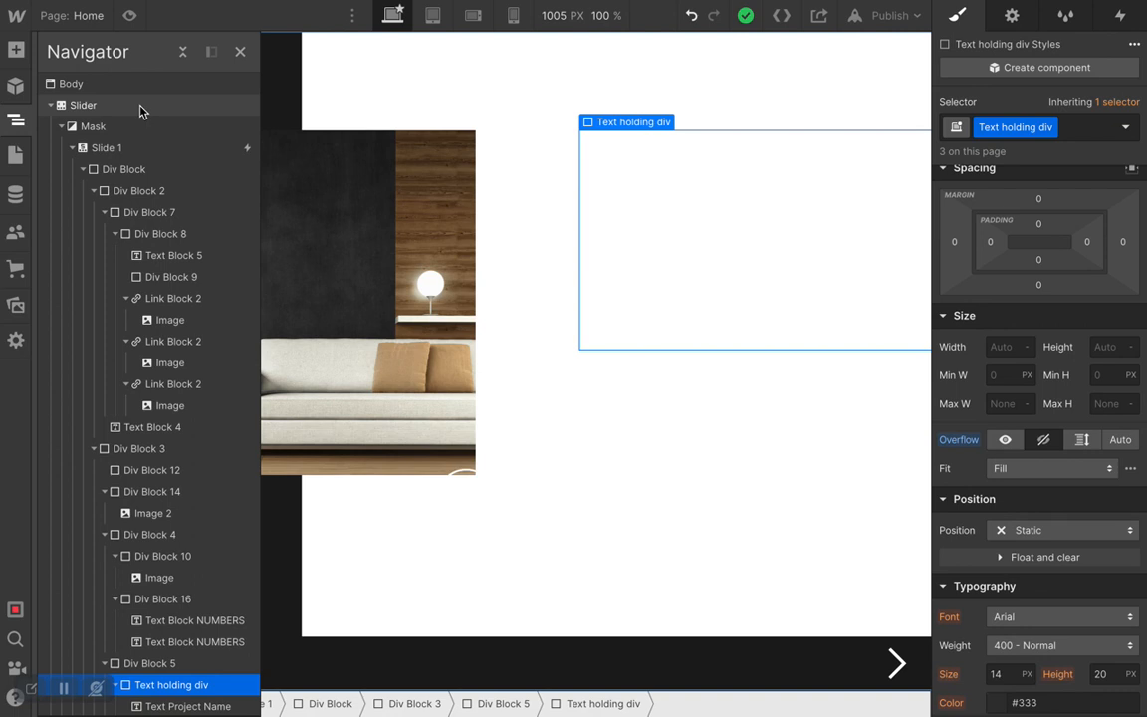
{"action": "left_click", "coordinate": [139, 108]}
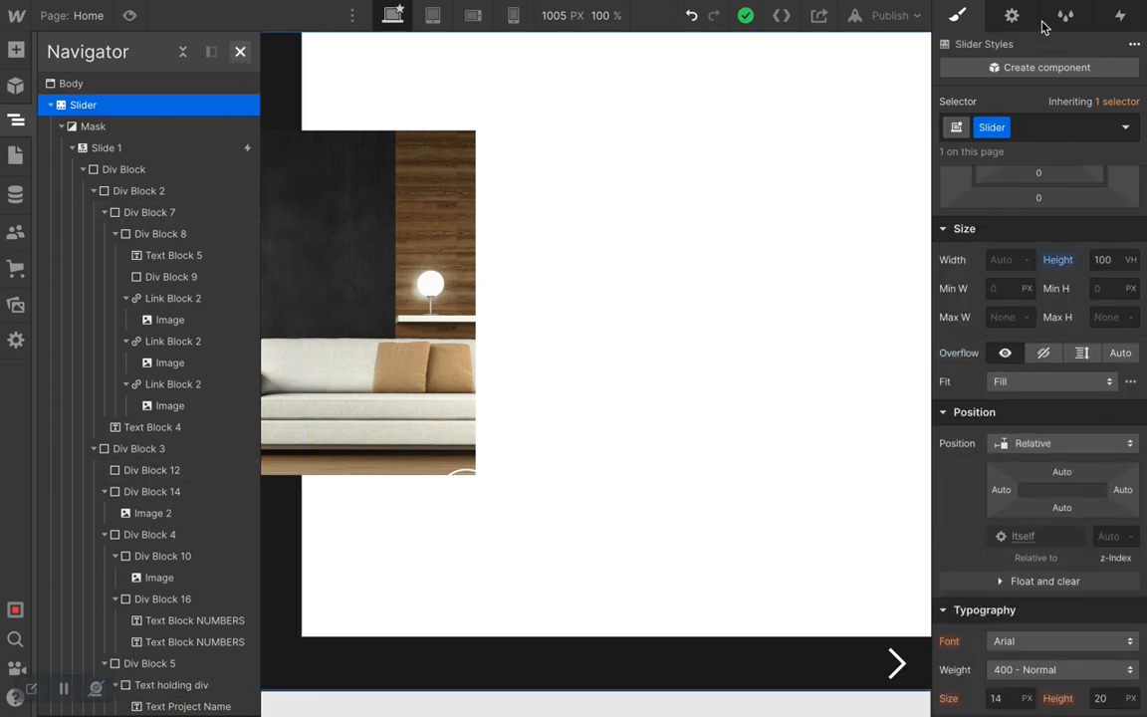
{"action": "left_click", "coordinate": [240, 54]}
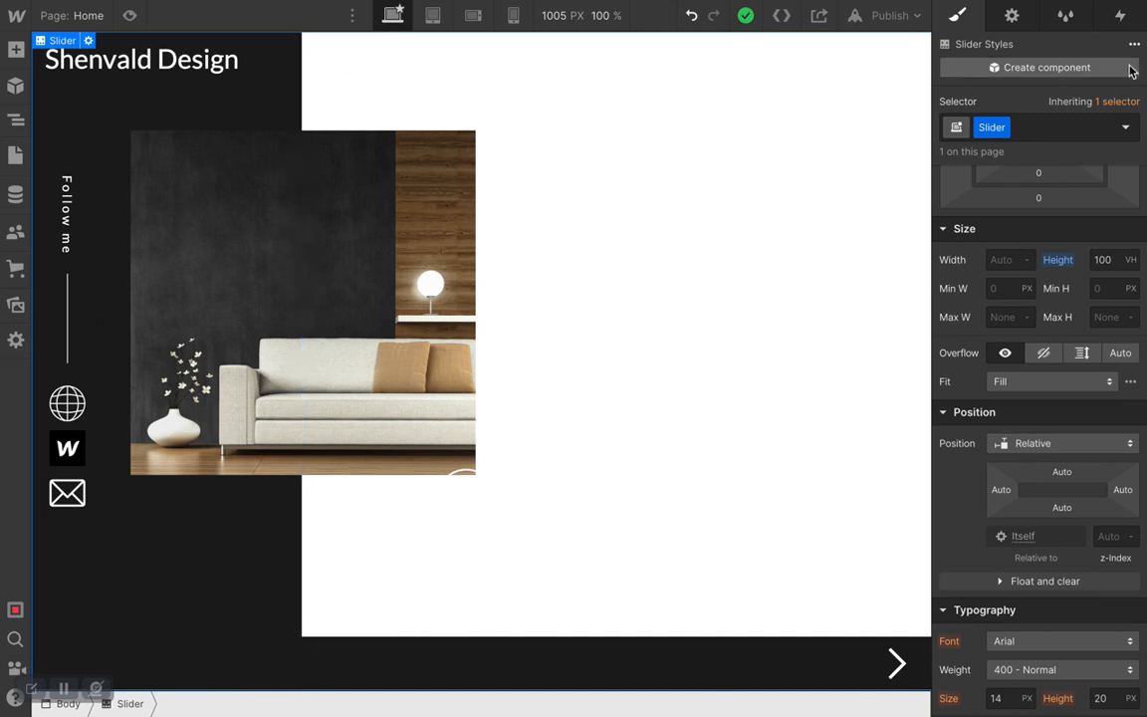
{"action": "left_click", "coordinate": [1120, 15]}
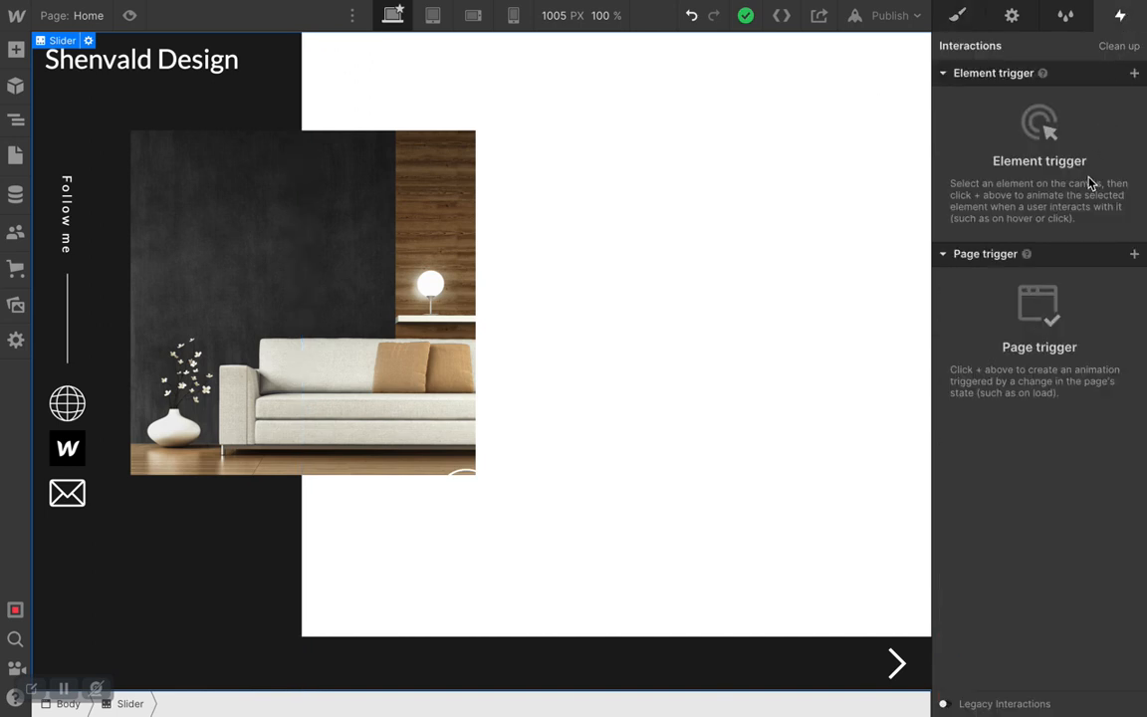
{"action": "left_click", "coordinate": [1135, 73]}
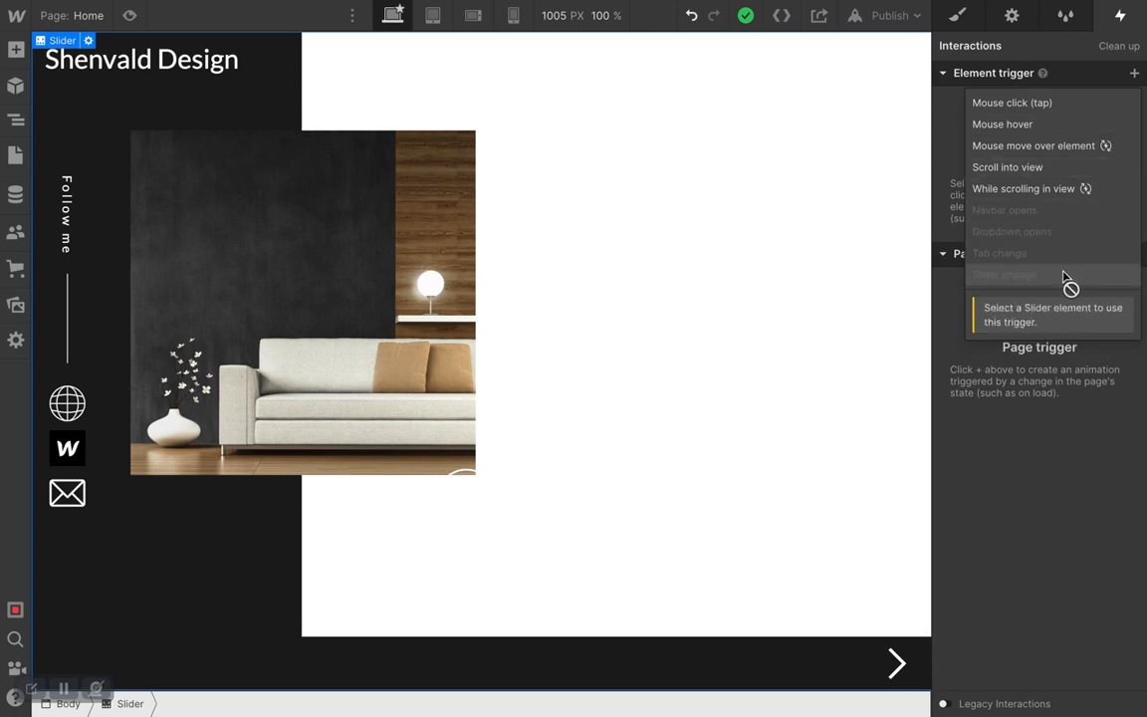
{"action": "left_click", "coordinate": [1056, 397]}
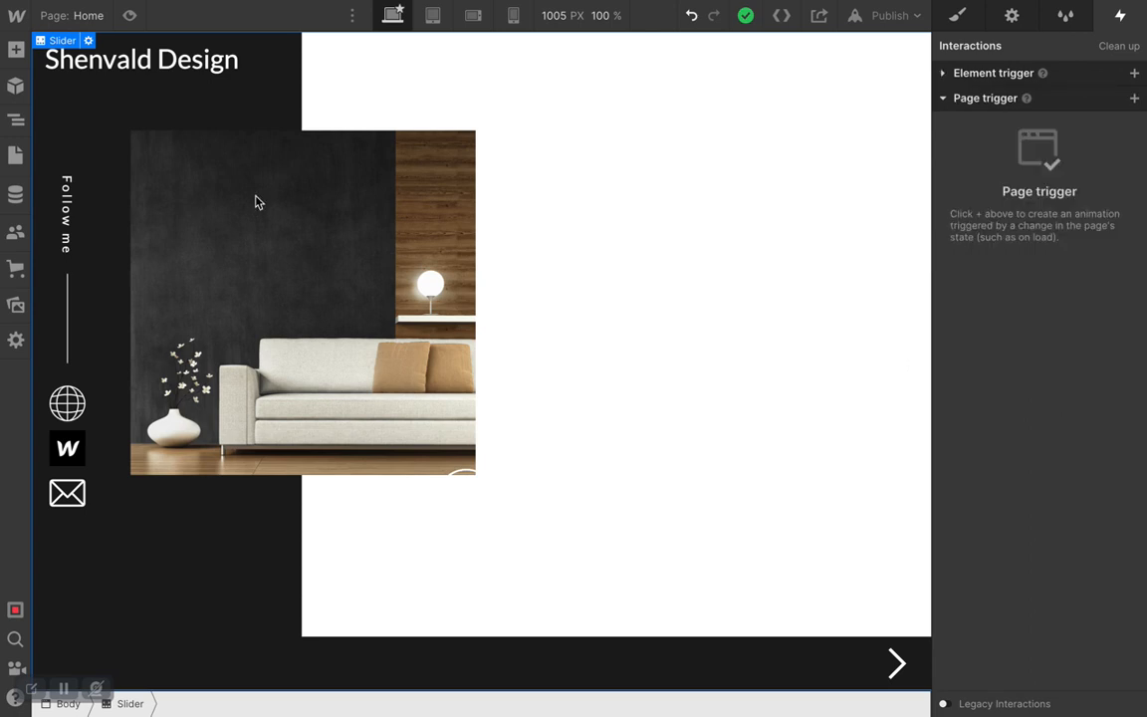
- Delete Slide 1's existing interaction and add a new Slider change trigger to that slide
{"action": "left_click", "coordinate": [16, 120]}
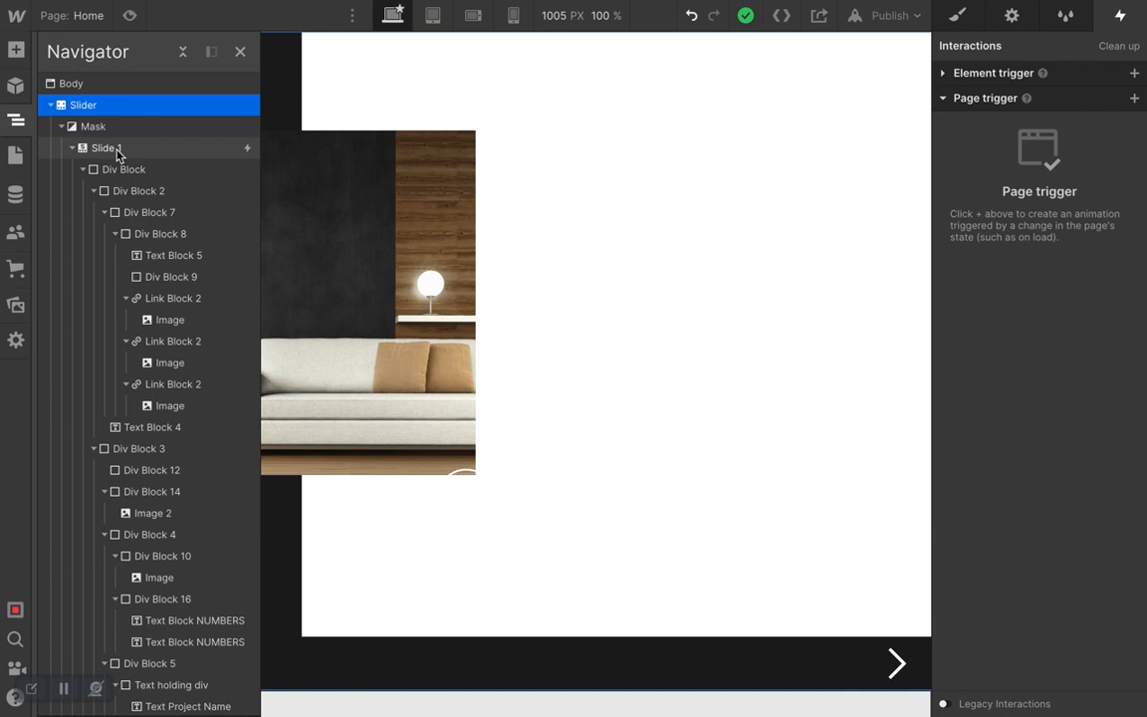
{"action": "left_click", "coordinate": [112, 149]}
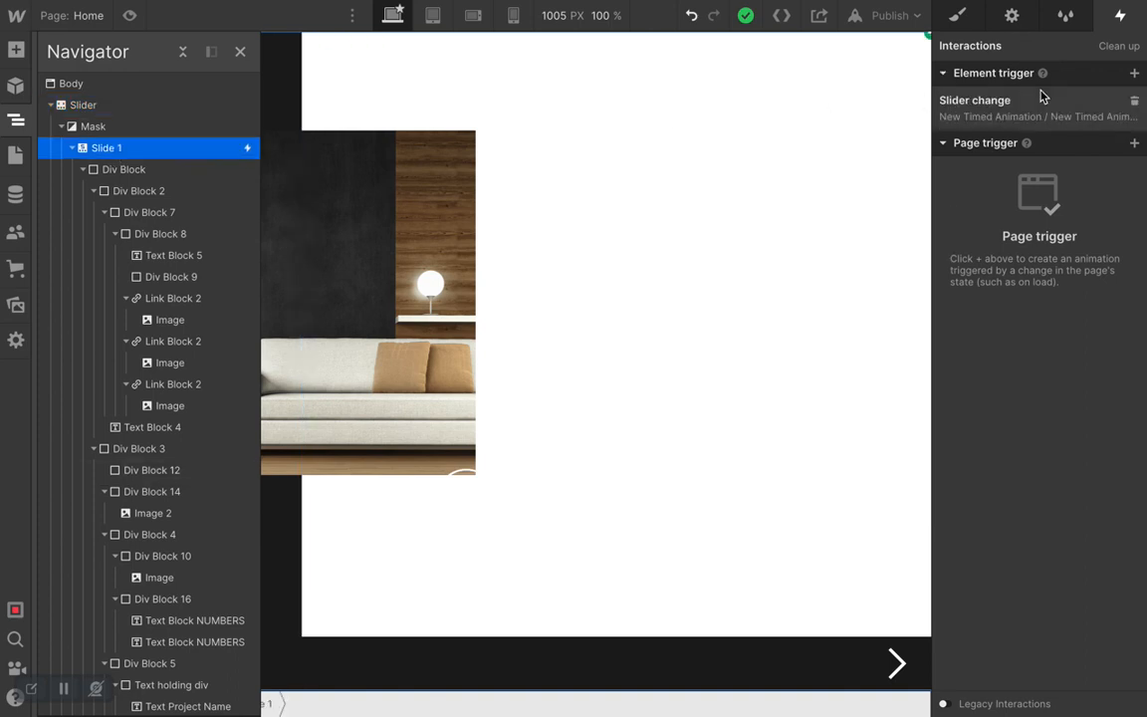
{"action": "left_click", "coordinate": [1134, 100]}
{"action": "left_click", "coordinate": [1135, 74]}
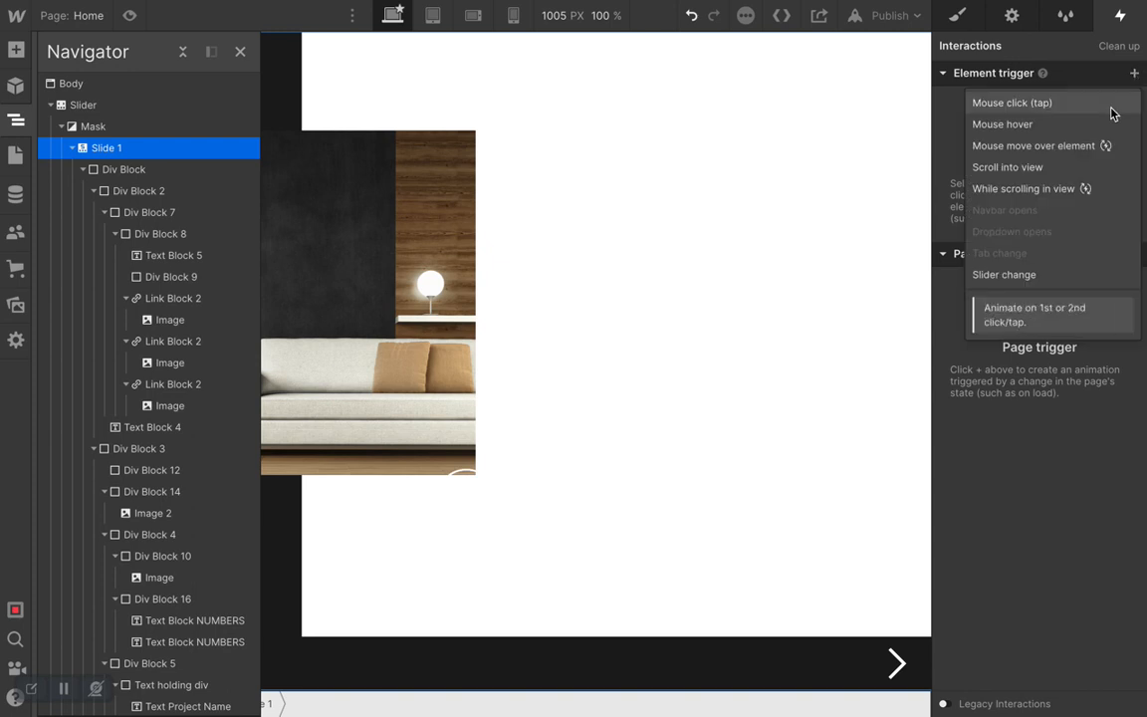
{"action": "left_click", "coordinate": [1033, 277]}
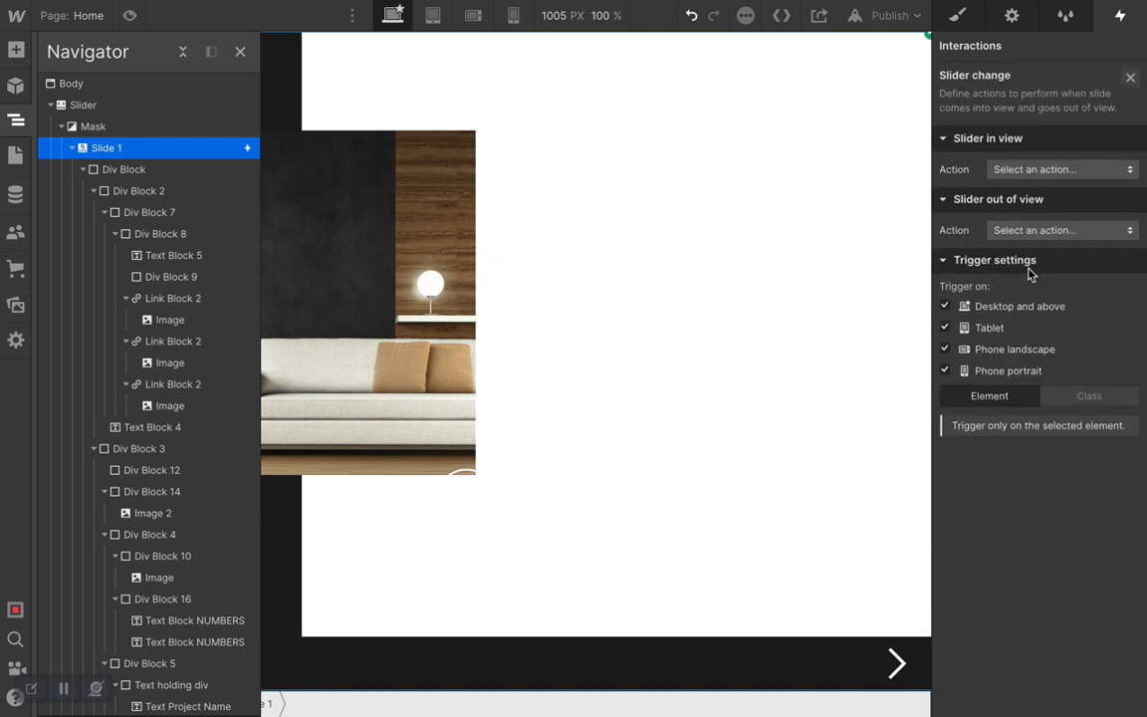
- Set the slider in view action to start an animation, and create a timed animation named "Slider animation"
{"action": "left_click", "coordinate": [1047, 171]}
{"action": "left_click", "coordinate": [1044, 212]}
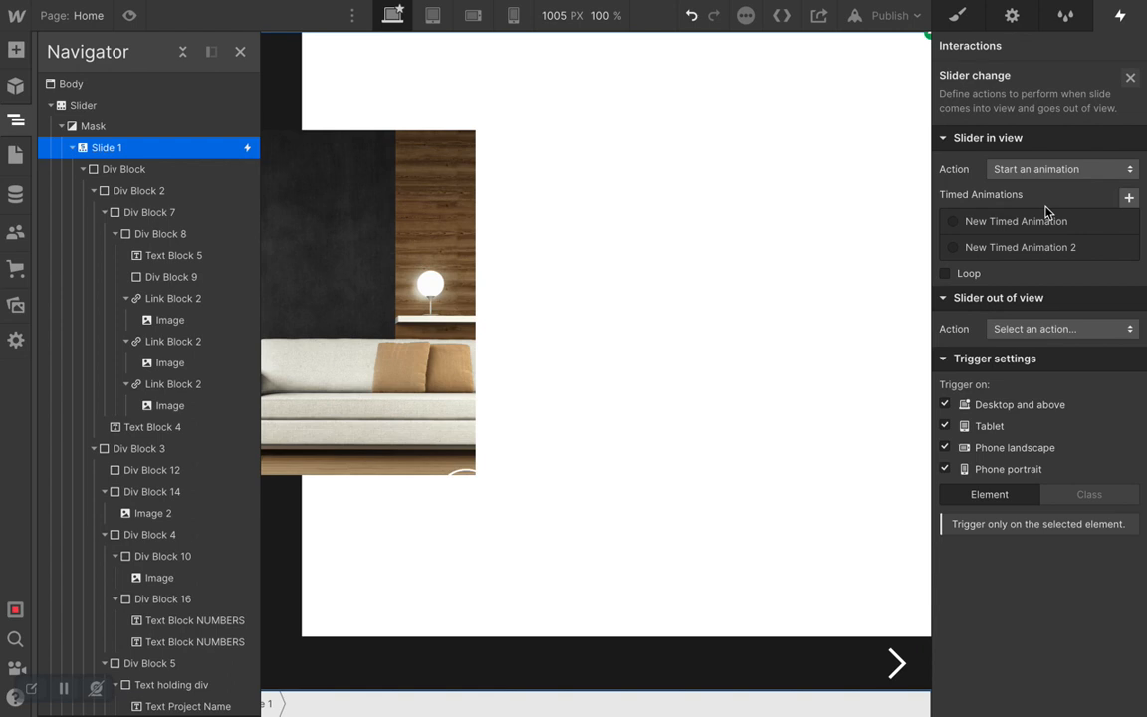
{"action": "left_click", "coordinate": [1128, 198]}
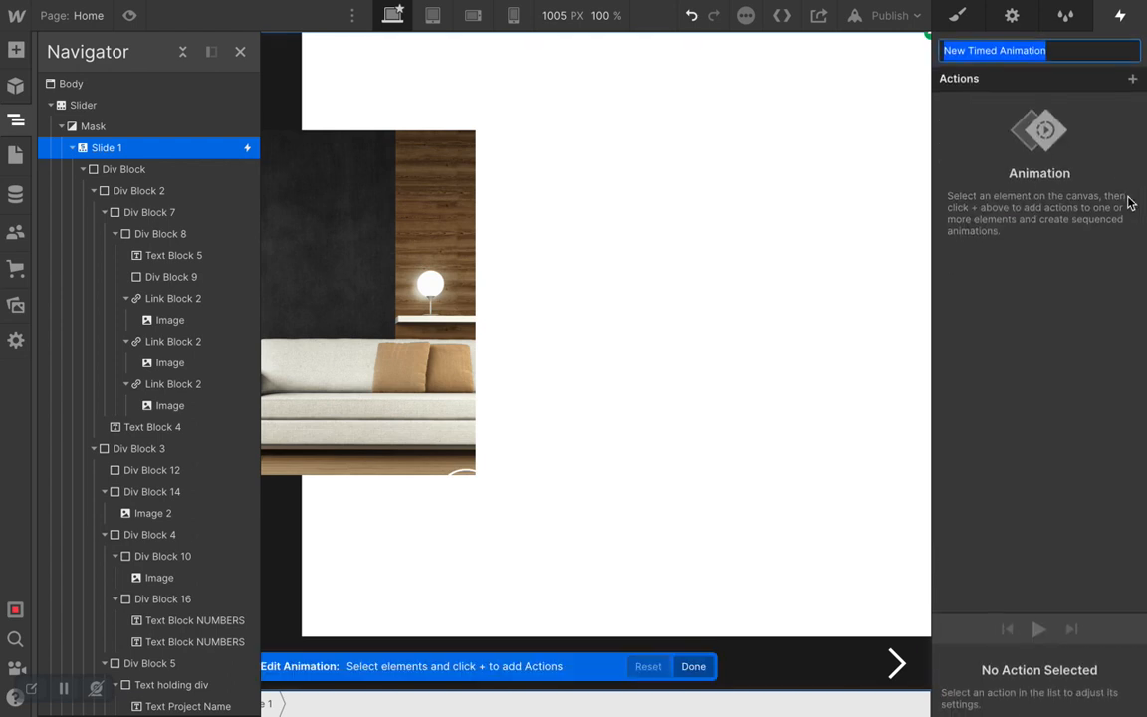
{"action": "type", "text": "Slider animat"}
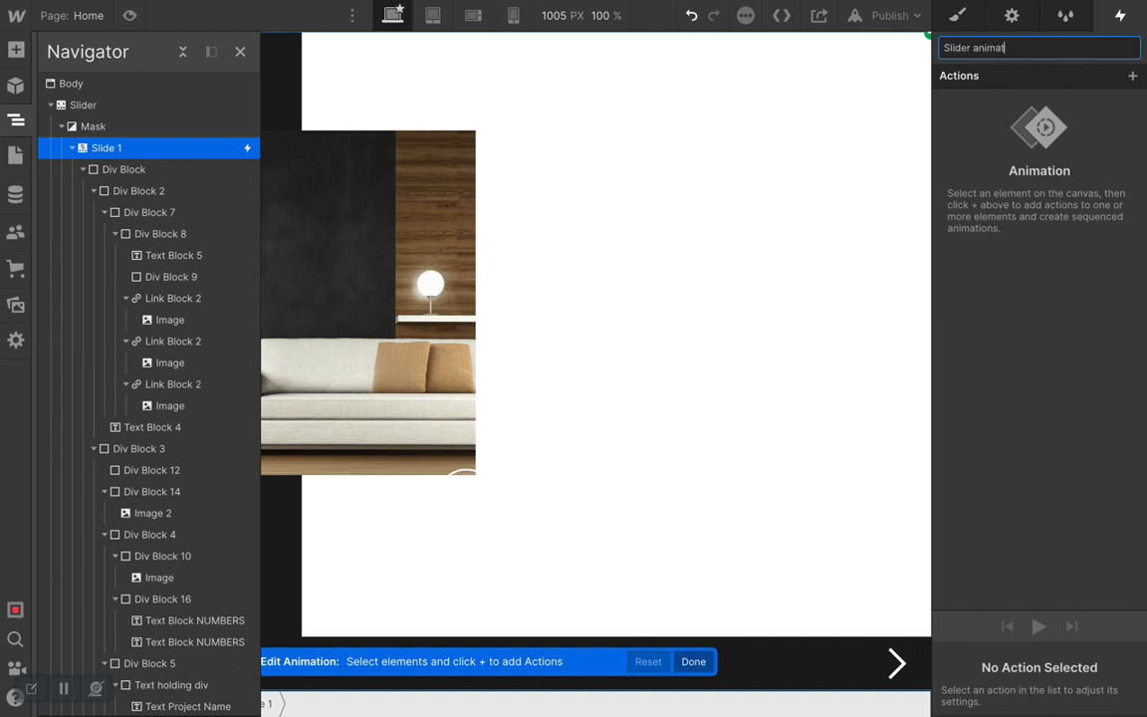
{"action": "type", "text": "ion"}
{"action": "key", "text": "Return"}
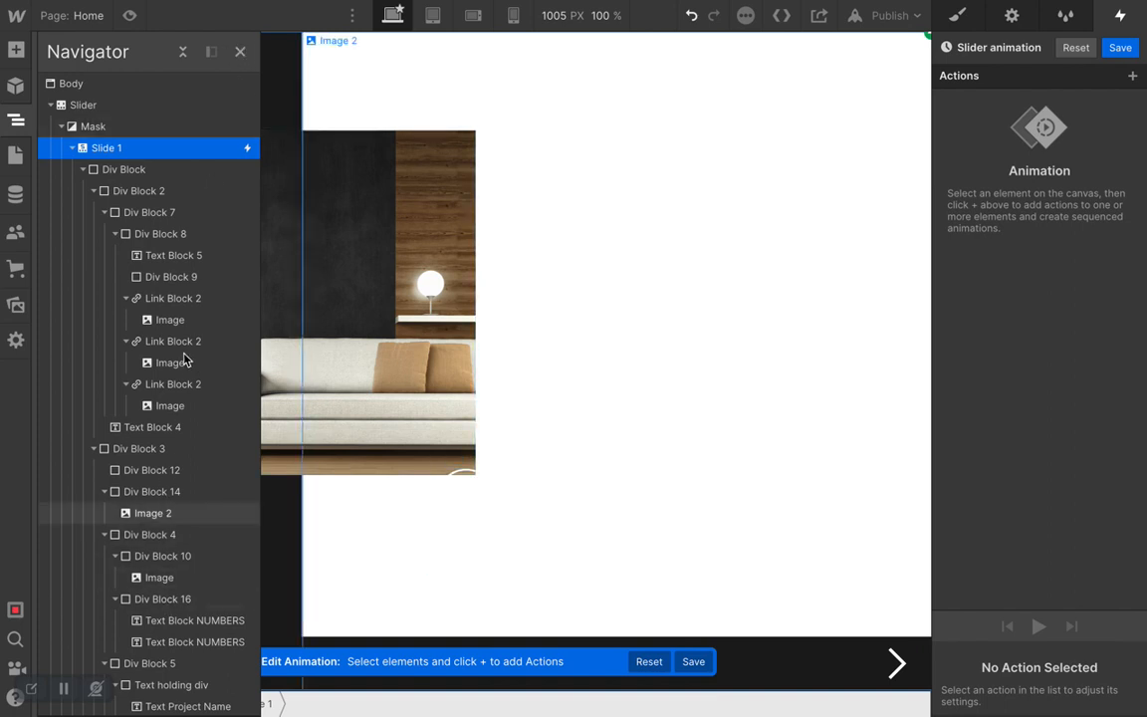
- Add a Move action for the Paragraph in Slide 1's Text holding div, with Y at 200% as the initial state
{"action": "scroll", "coordinate": [171, 358], "scroll_direction": "down", "scroll_amount": 5}
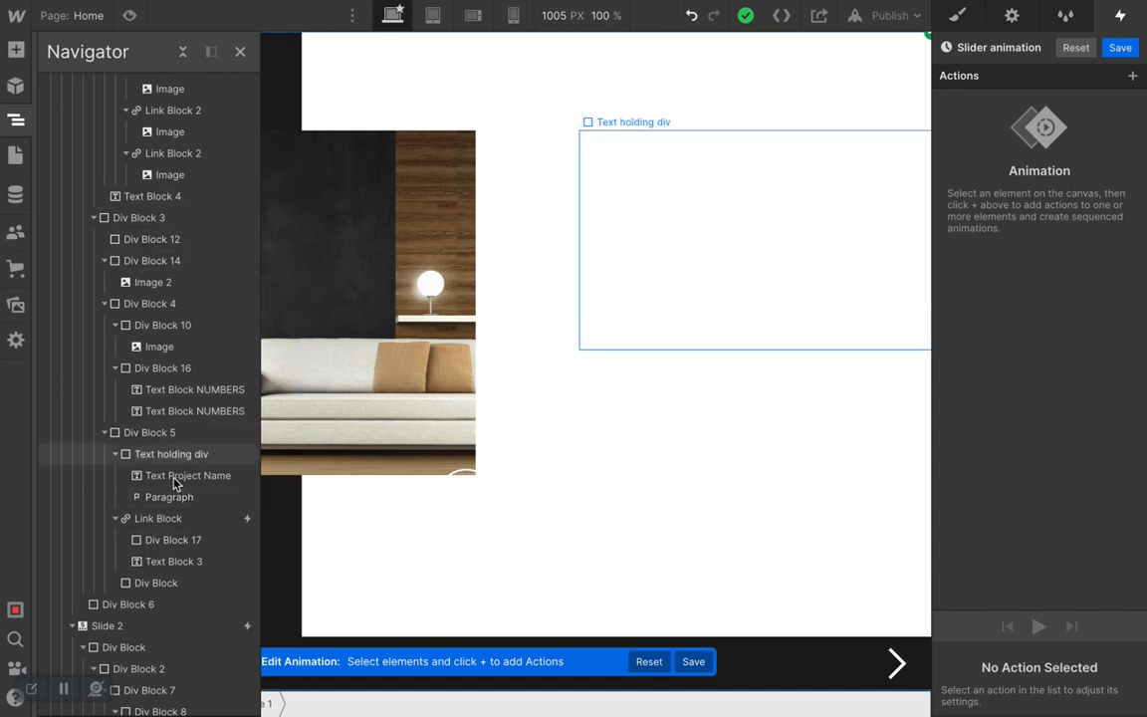
{"action": "left_click", "coordinate": [170, 498]}
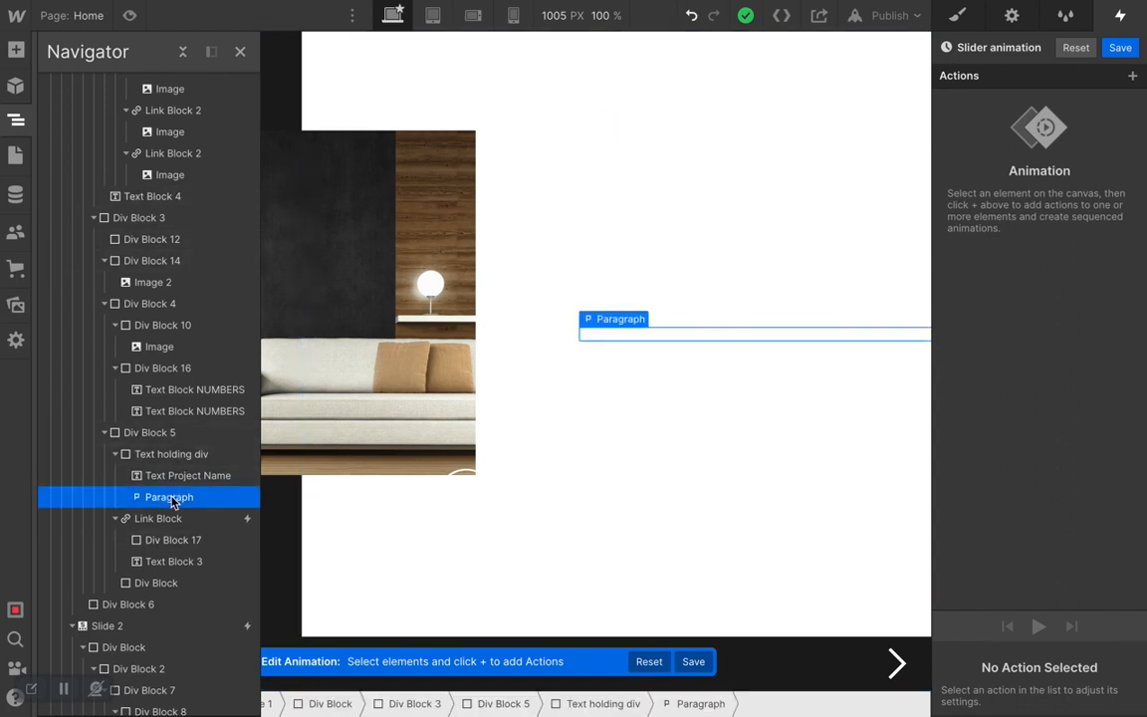
{"action": "left_click", "coordinate": [240, 50]}
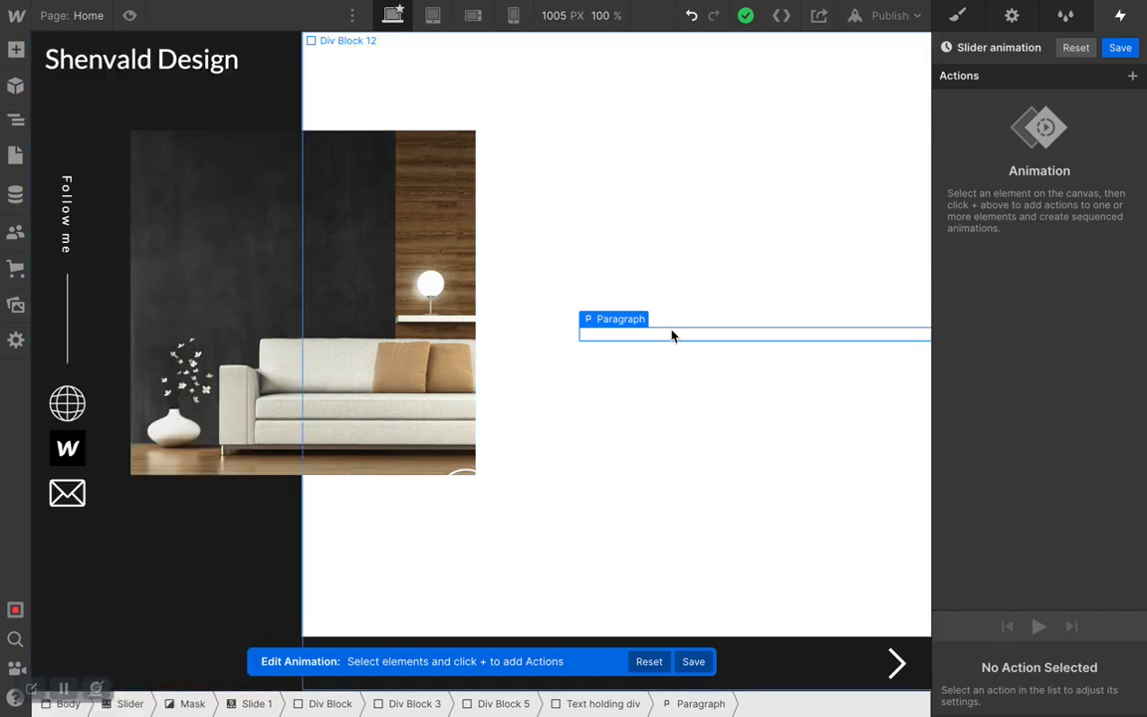
{"action": "left_click", "coordinate": [1132, 76]}
{"action": "left_click", "coordinate": [1042, 129]}
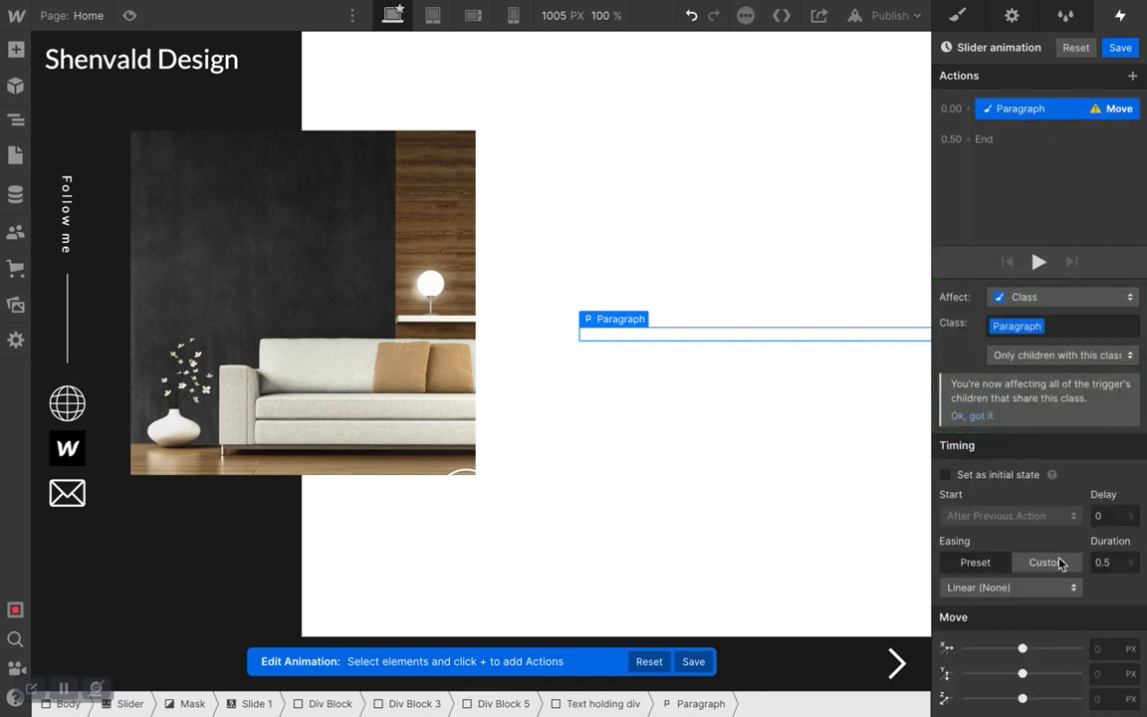
{"action": "left_click", "coordinate": [1099, 673]}
{"action": "type", "text": "200%"}
{"action": "key", "text": "Return"}
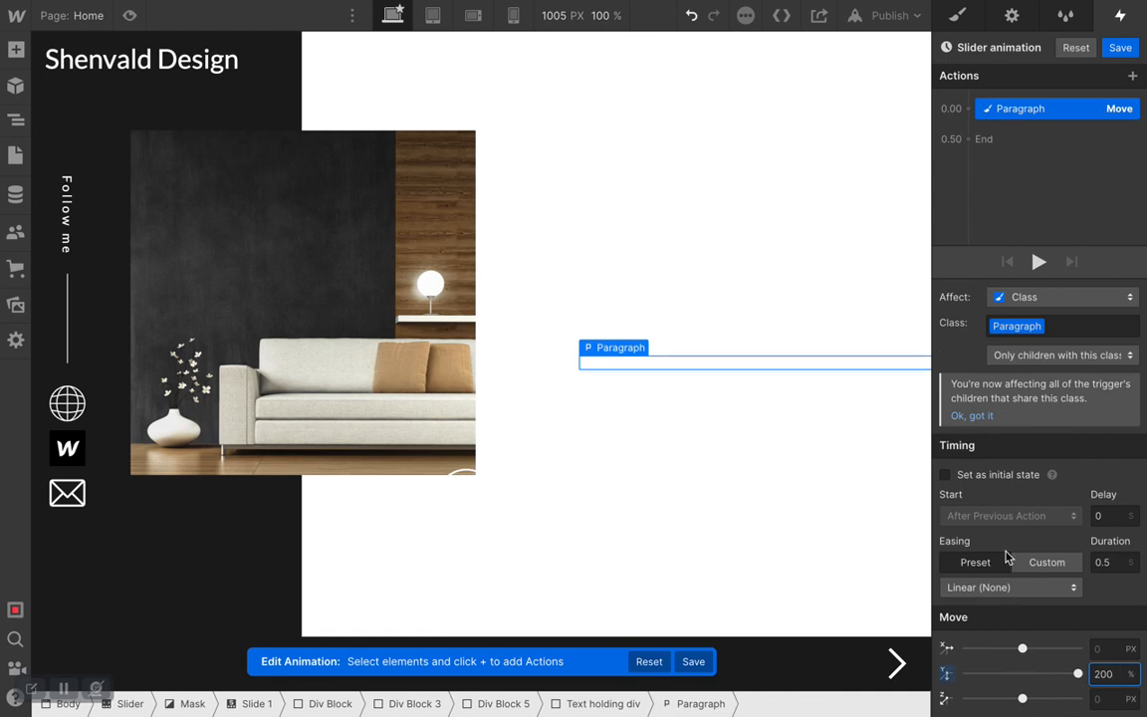
{"action": "left_click", "coordinate": [945, 474]}
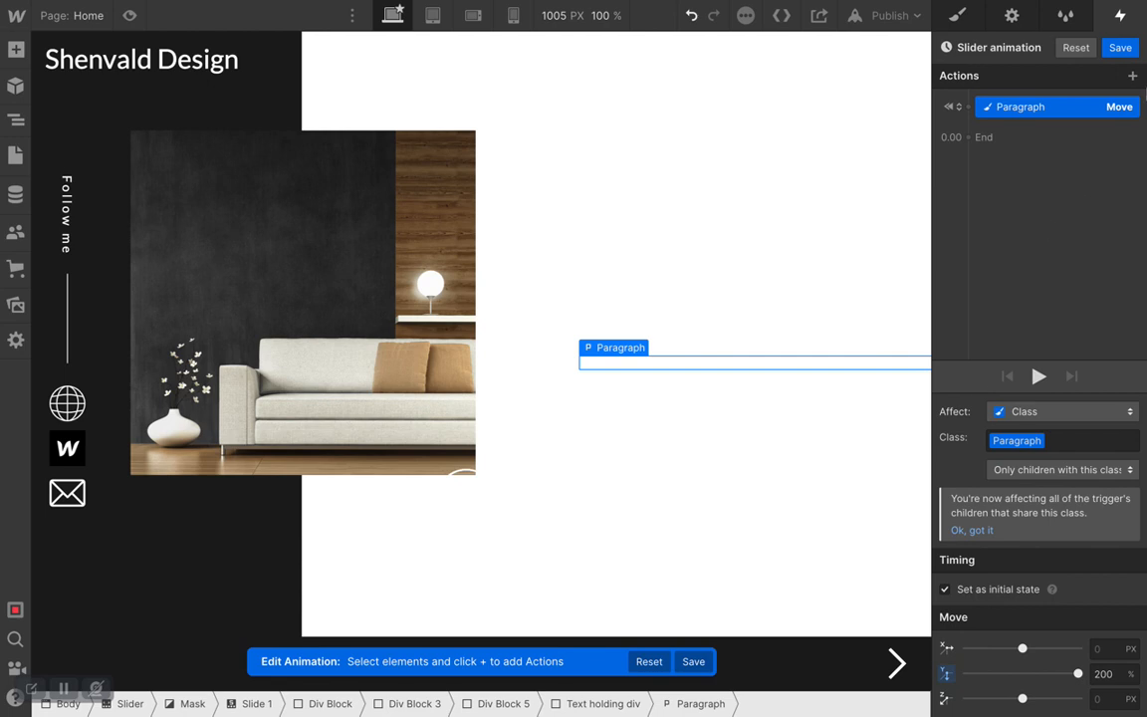
- Add a Size action for the white cover block Div Block 12, with width at 100% as the initial state
{"action": "left_click", "coordinate": [694, 131]}
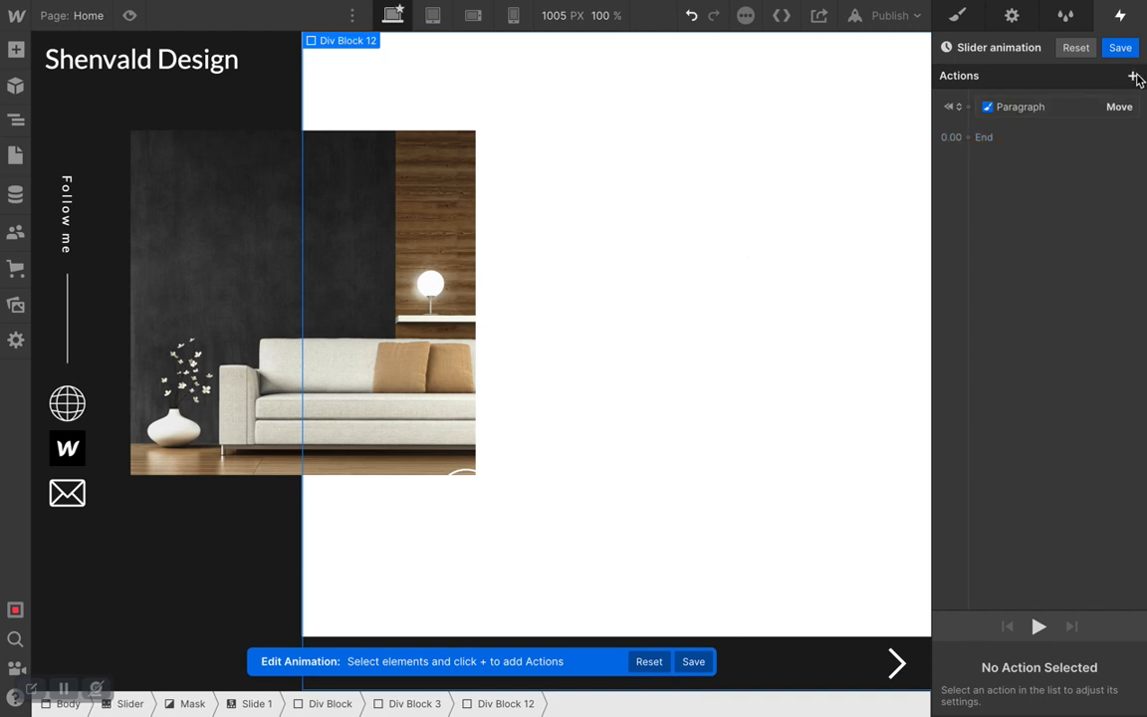
{"action": "left_click", "coordinate": [1133, 76]}
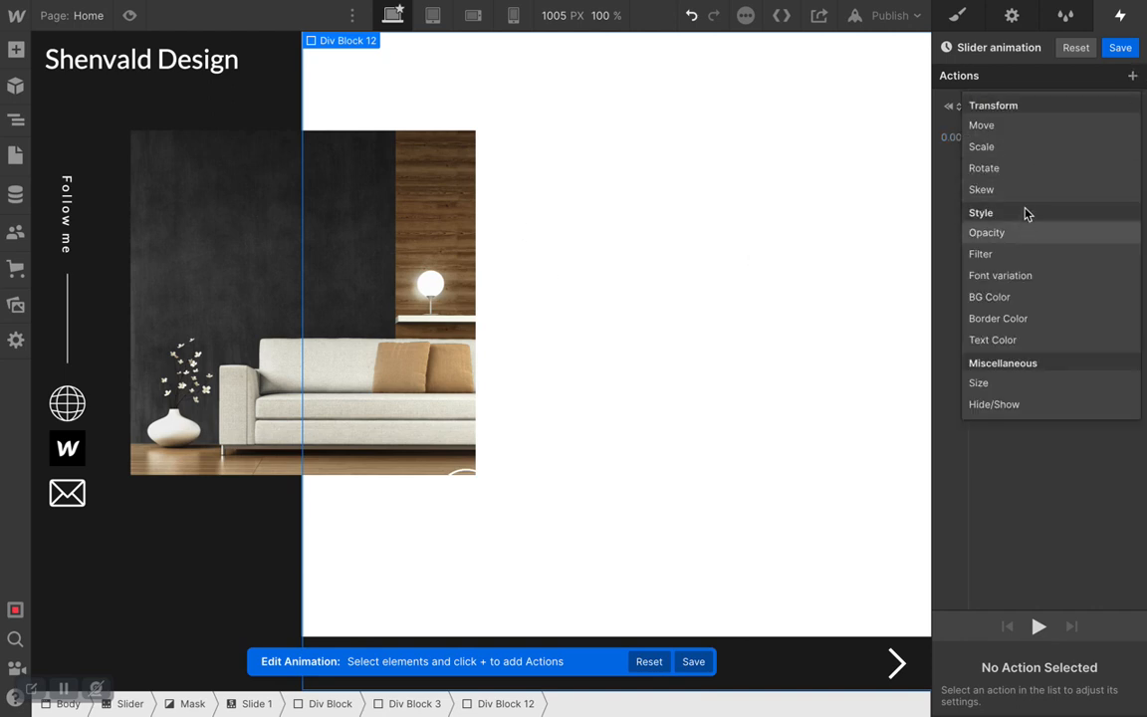
{"action": "left_click", "coordinate": [1000, 385]}
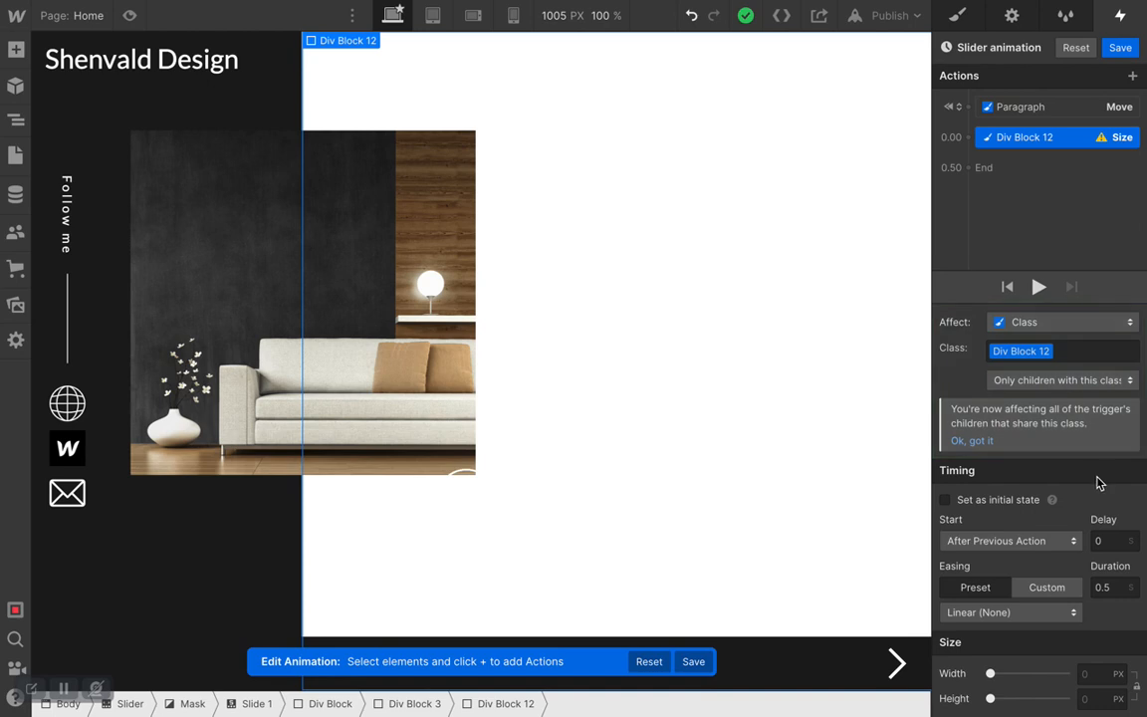
{"action": "left_click", "coordinate": [1098, 673]}
{"action": "left_click", "coordinate": [946, 501]}
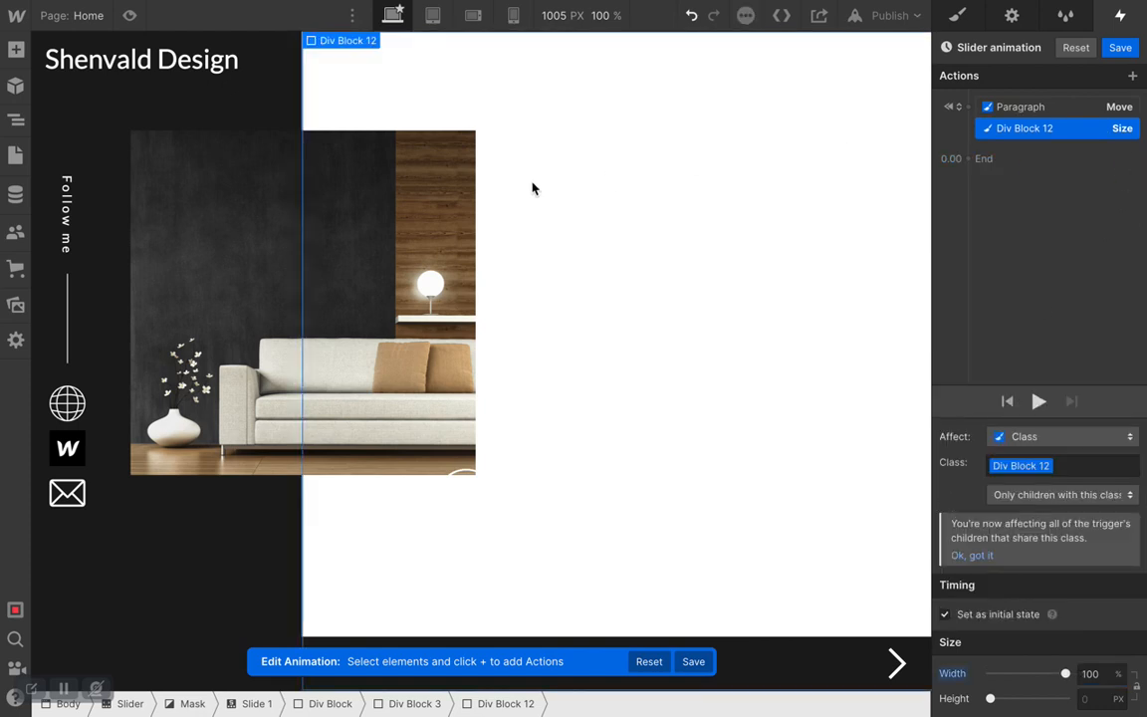
- Add a Move action for the Text Block NUMBERS class, with Y at -120% as the initial state
{"action": "left_click", "coordinate": [454, 479]}
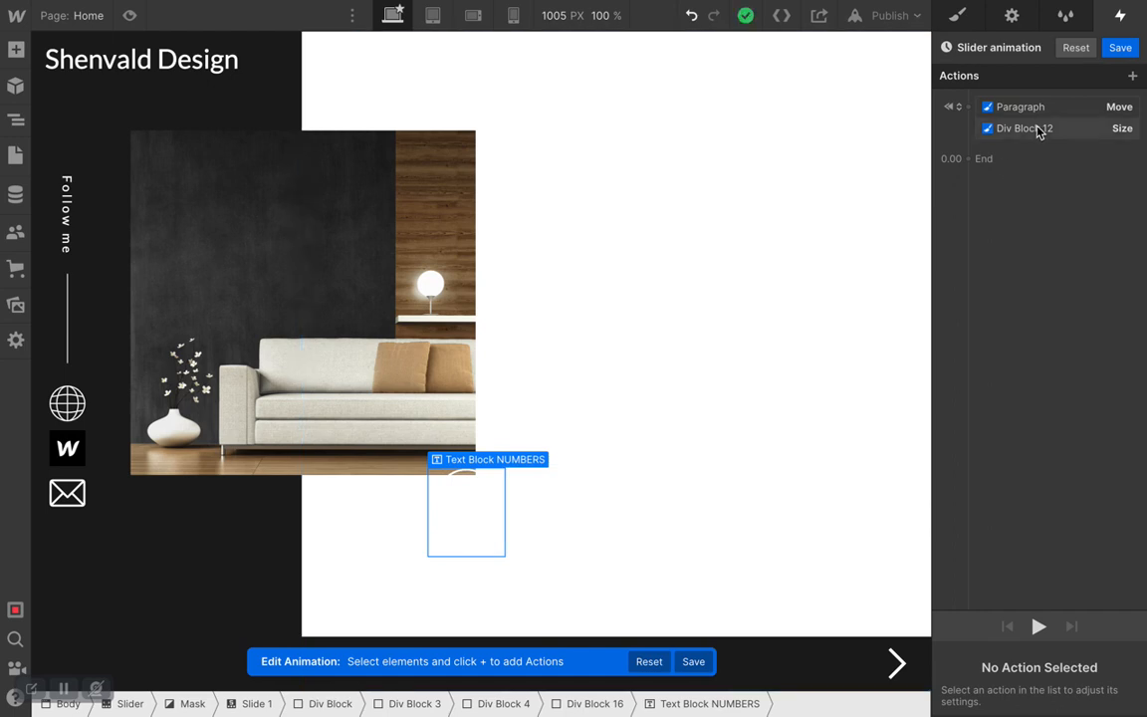
{"action": "left_click", "coordinate": [1132, 76]}
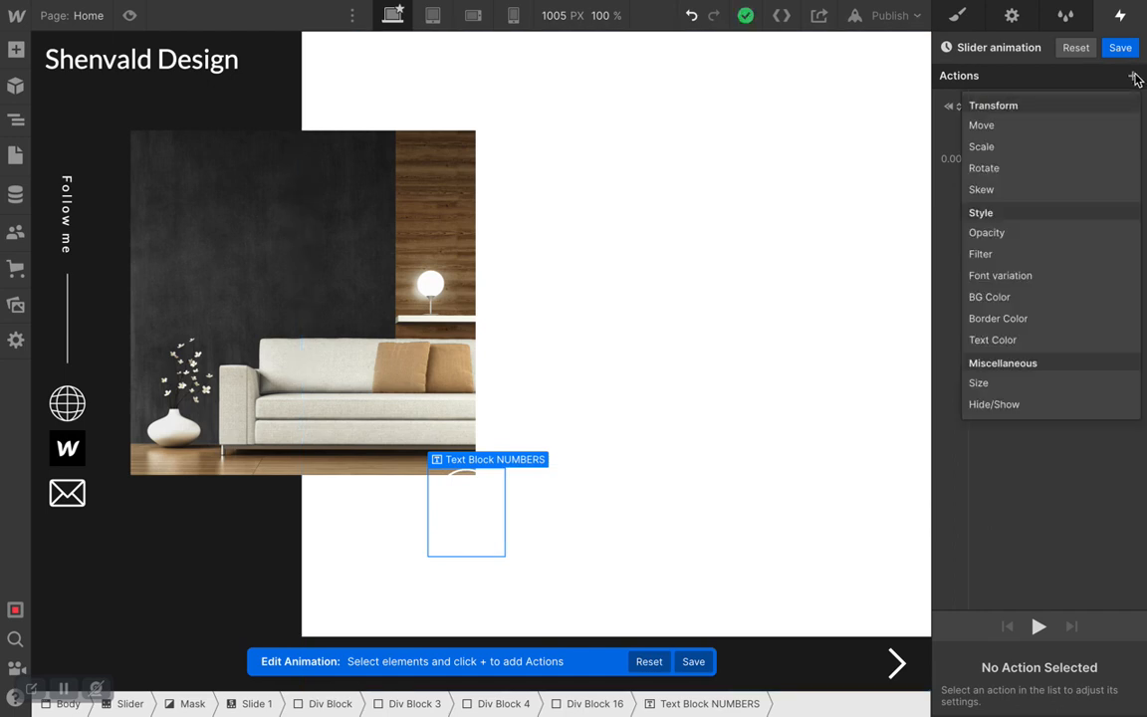
{"action": "left_click", "coordinate": [1029, 128]}
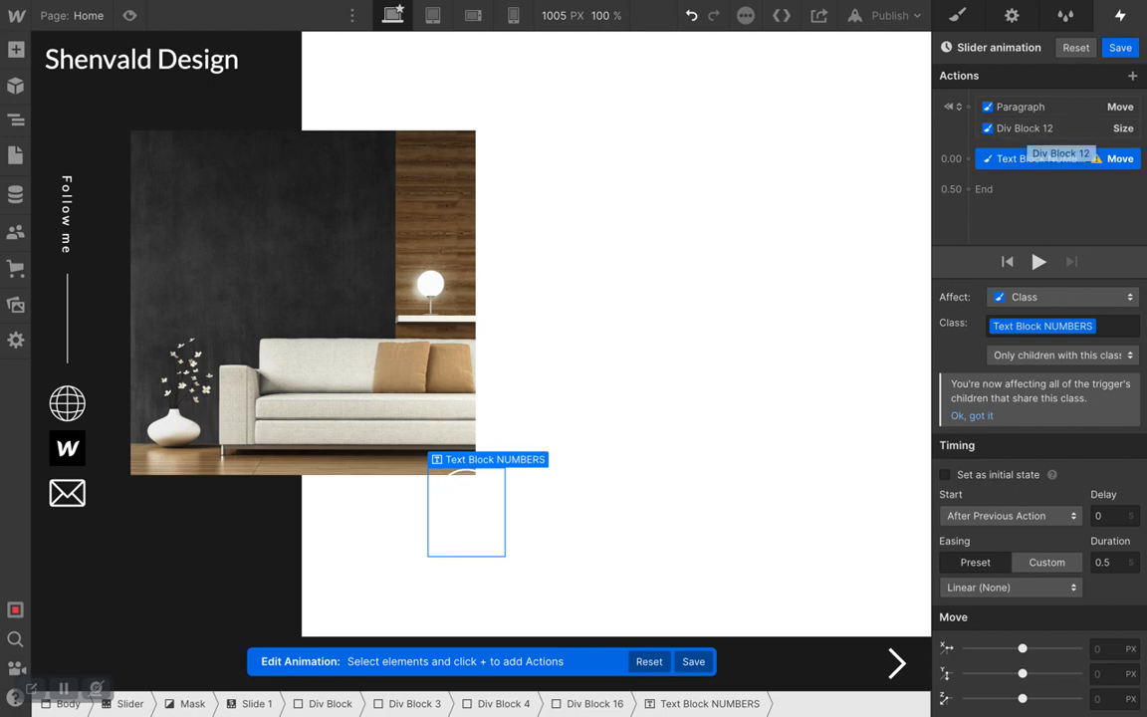
{"action": "left_click", "coordinate": [1104, 674]}
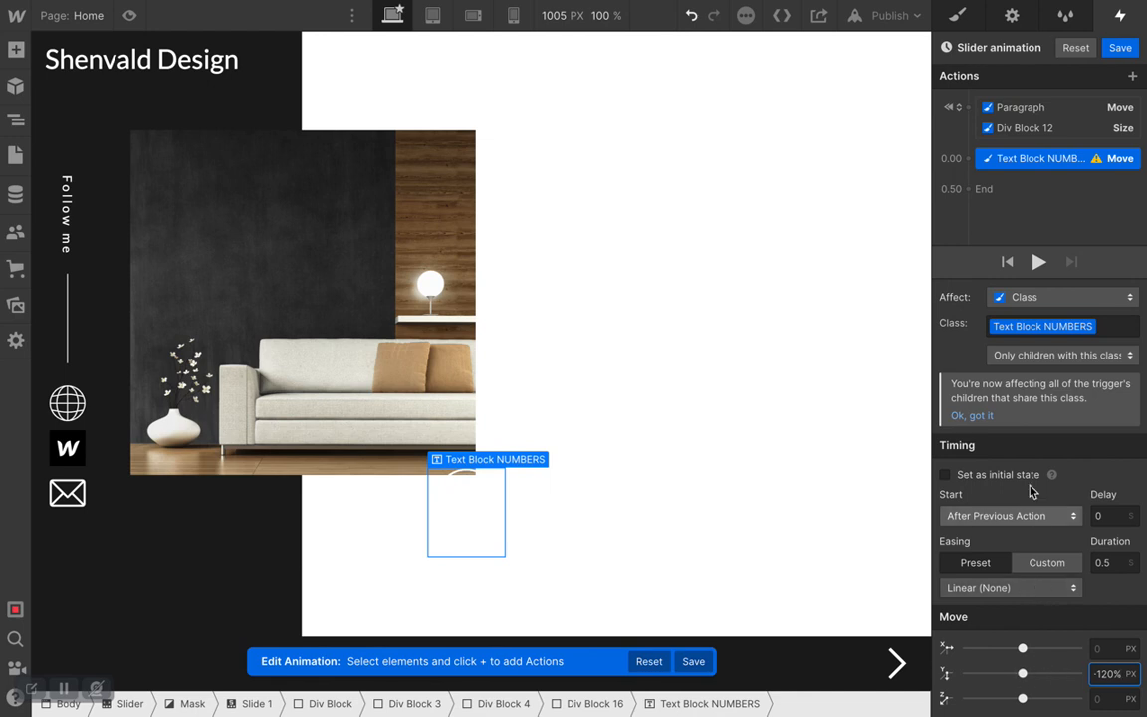
{"action": "left_click", "coordinate": [1042, 299]}
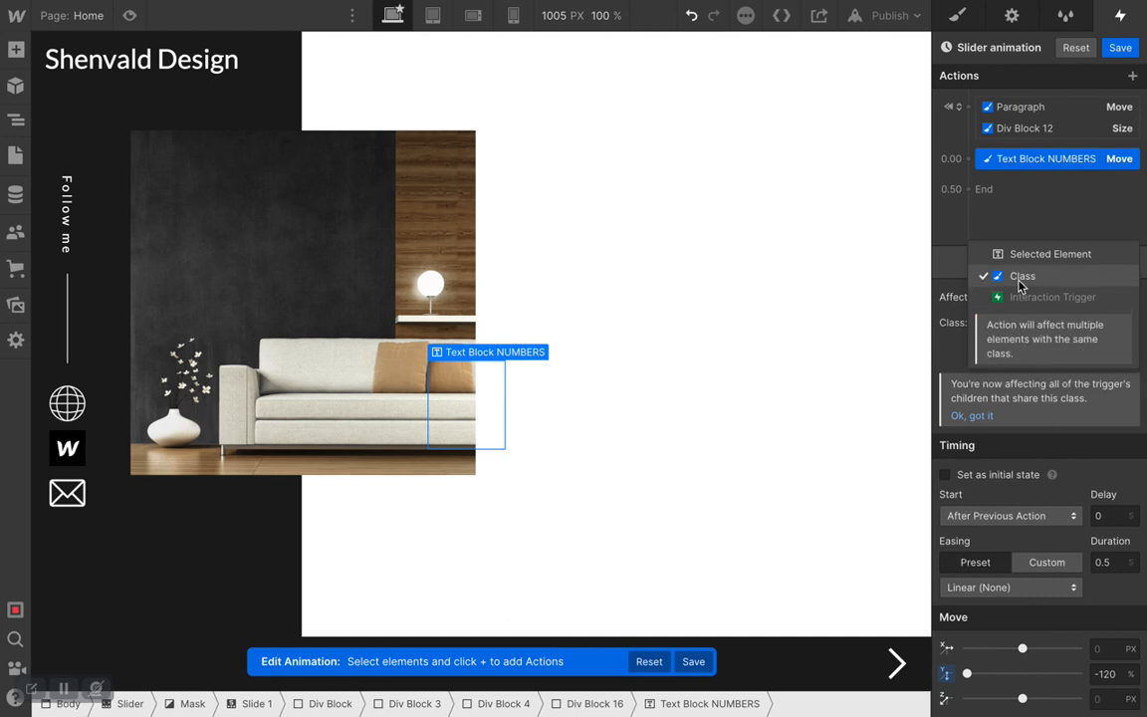
{"action": "left_click", "coordinate": [1022, 278]}
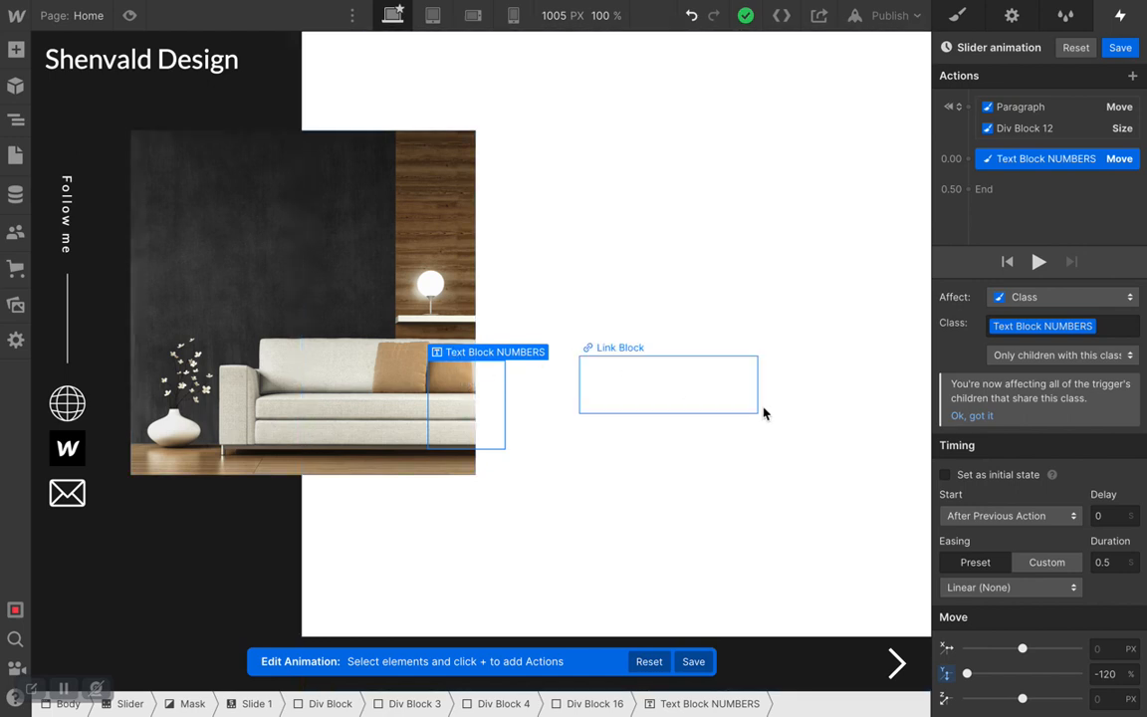
{"action": "left_click", "coordinate": [946, 476]}
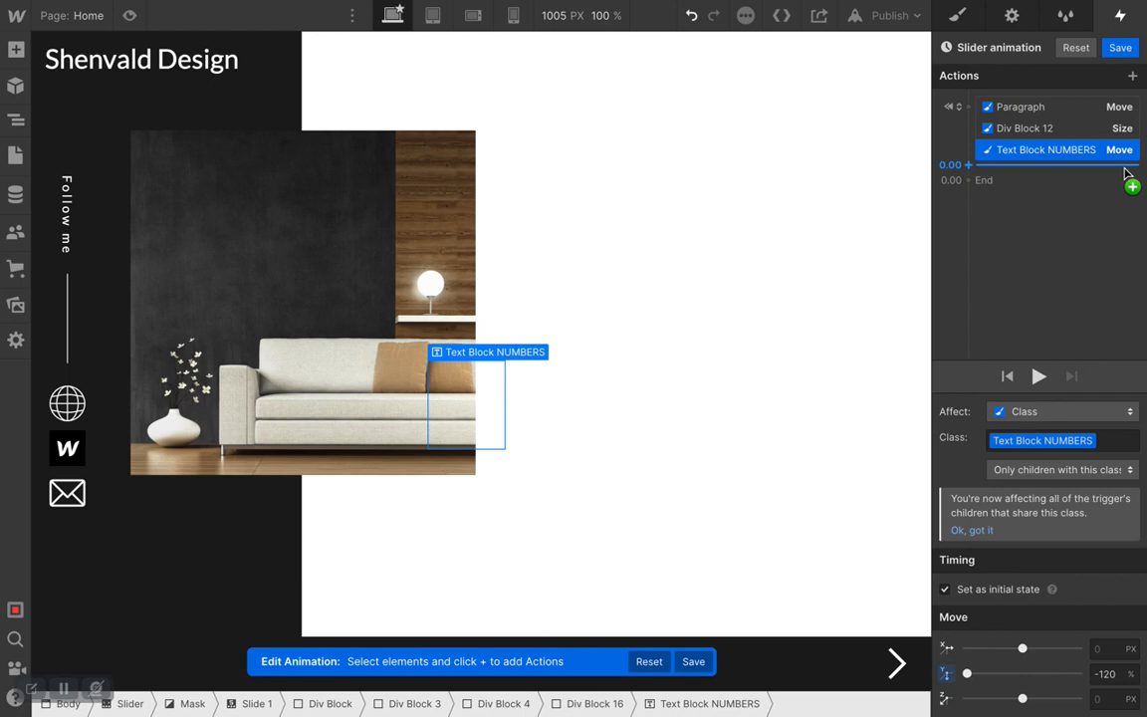
- Add a Move action for the sofa Image, with X at -100% as the initial state
{"action": "left_click", "coordinate": [278, 199]}
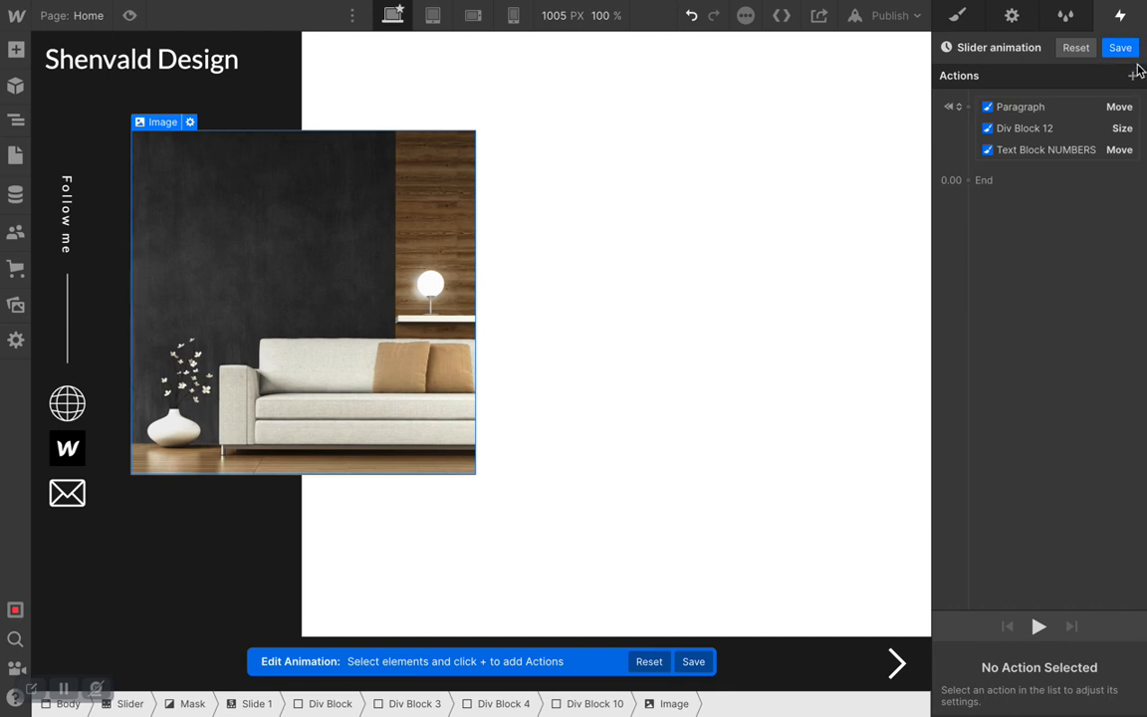
{"action": "left_click", "coordinate": [1134, 76]}
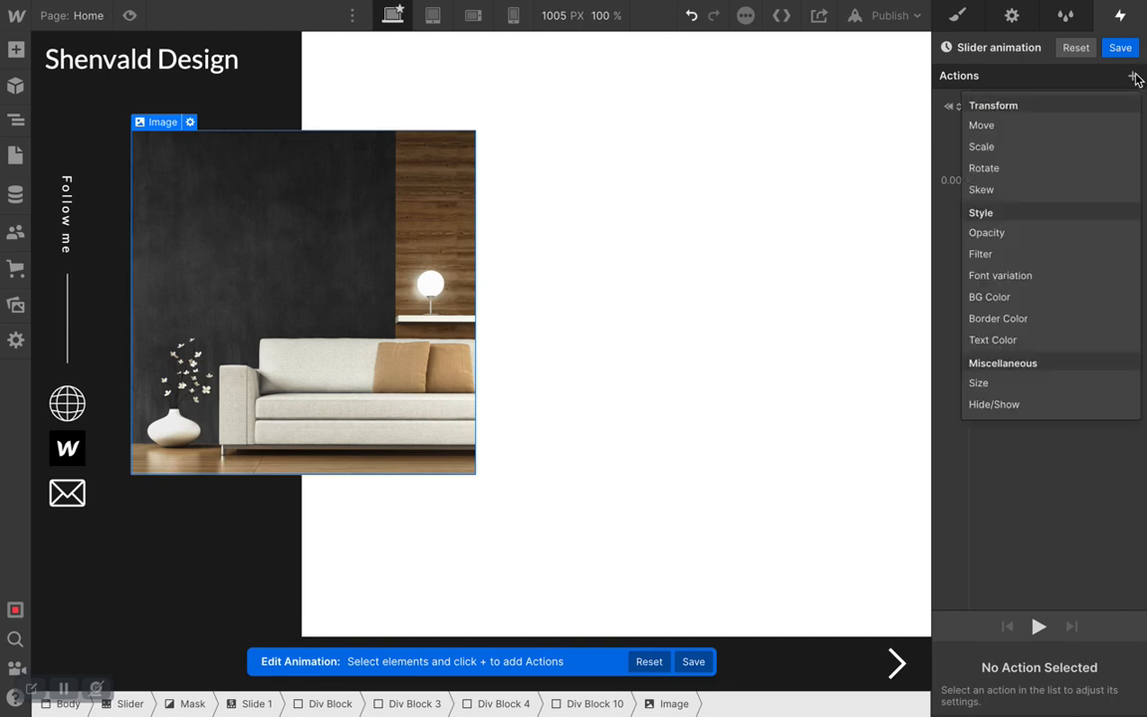
{"action": "left_click", "coordinate": [1031, 126]}
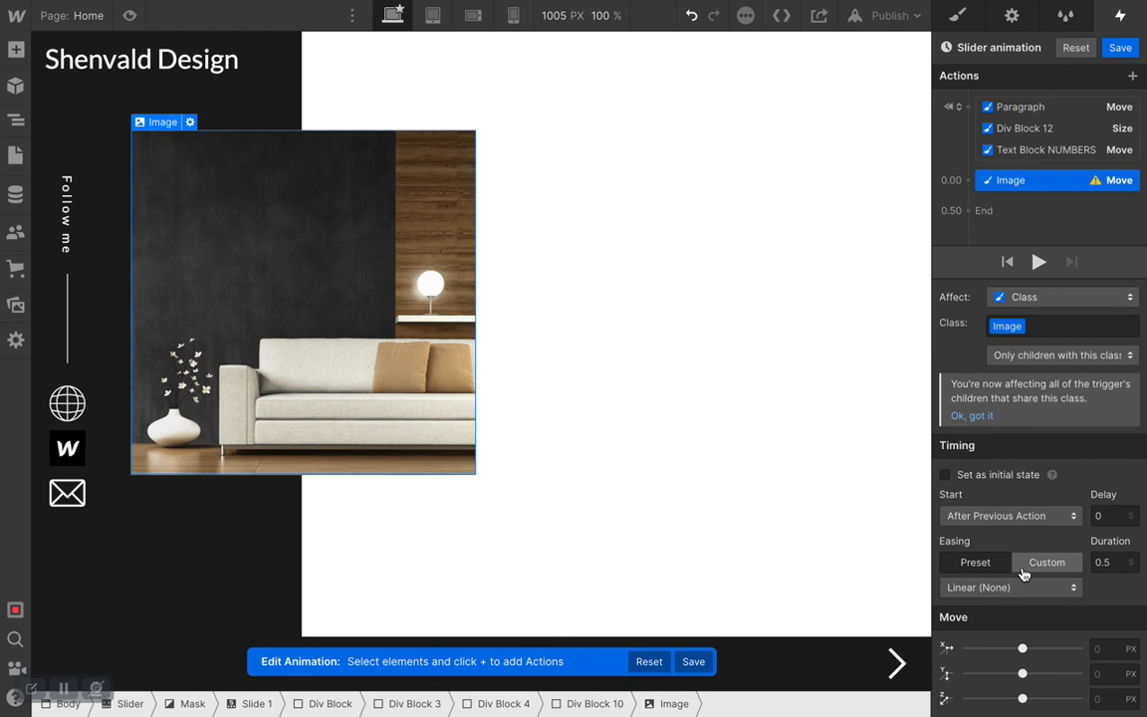
{"action": "left_click", "coordinate": [1098, 649]}
{"action": "type", "text": "-100%"}
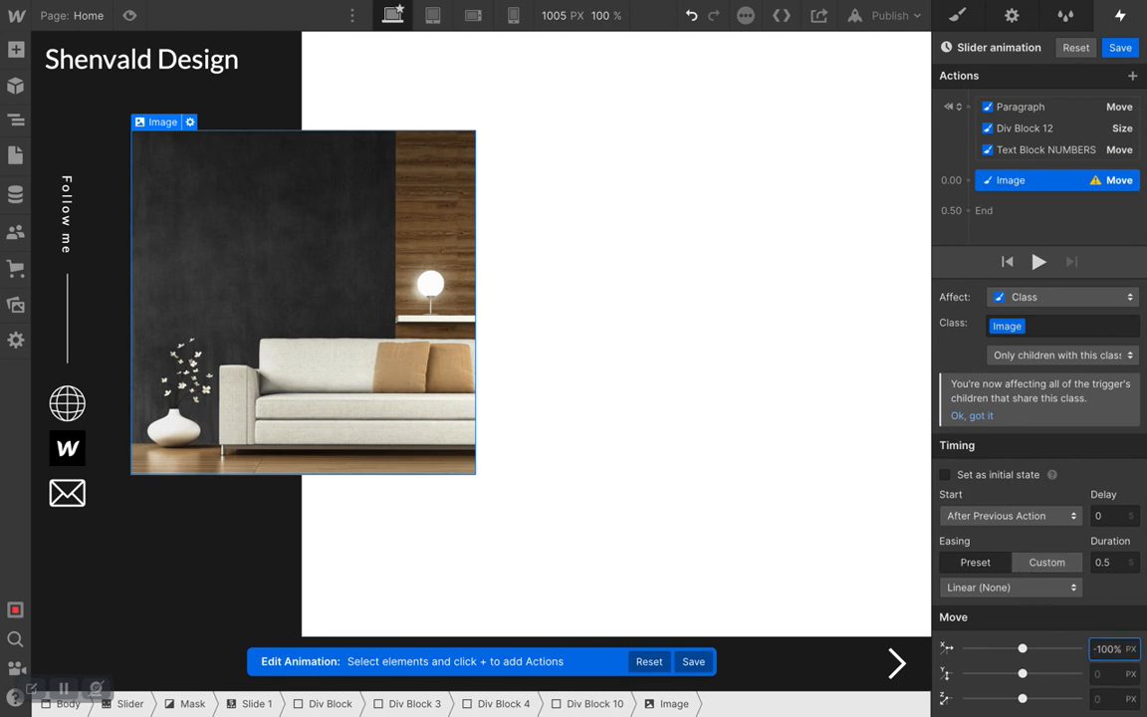
{"action": "key", "text": "Return"}
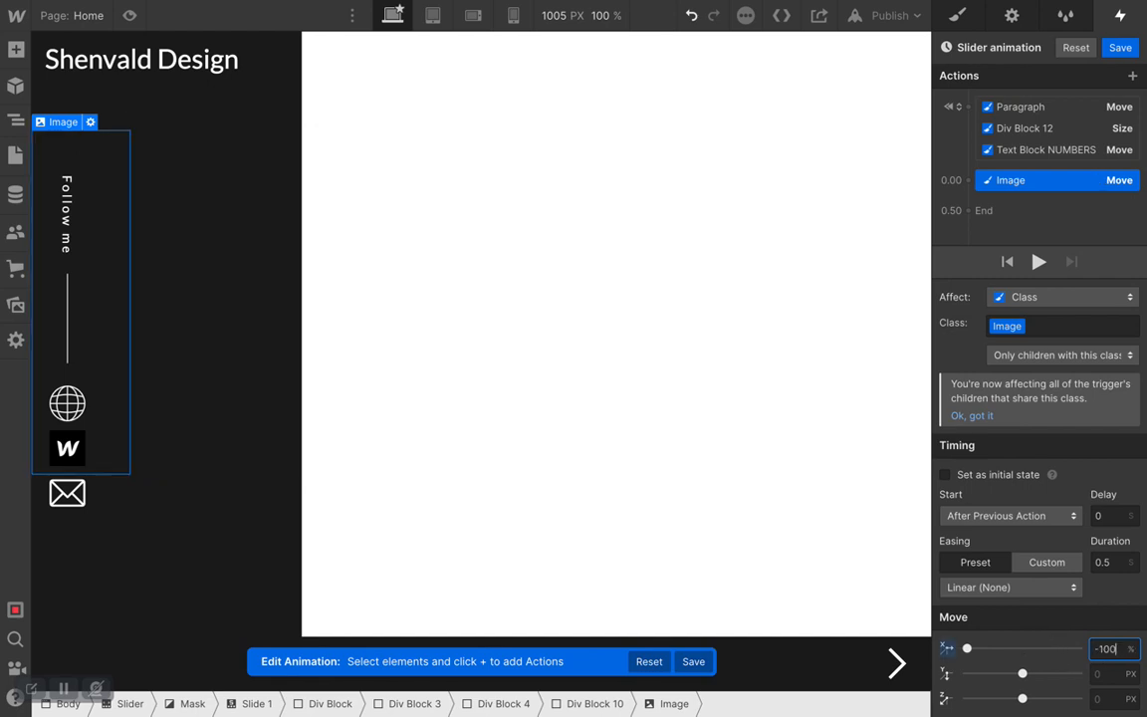
{"action": "left_click", "coordinate": [945, 475]}
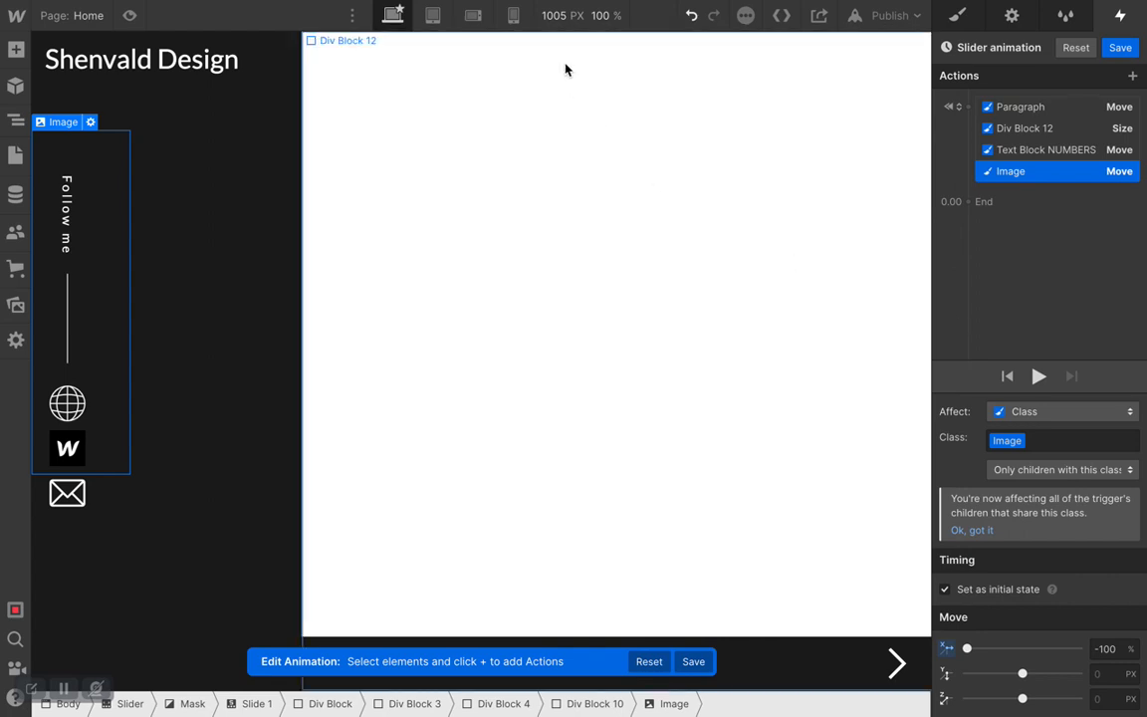
- Add a Move action for Text Project Name in the Text holding div, with Y at 125% as the initial state
{"action": "left_click", "coordinate": [16, 122]}
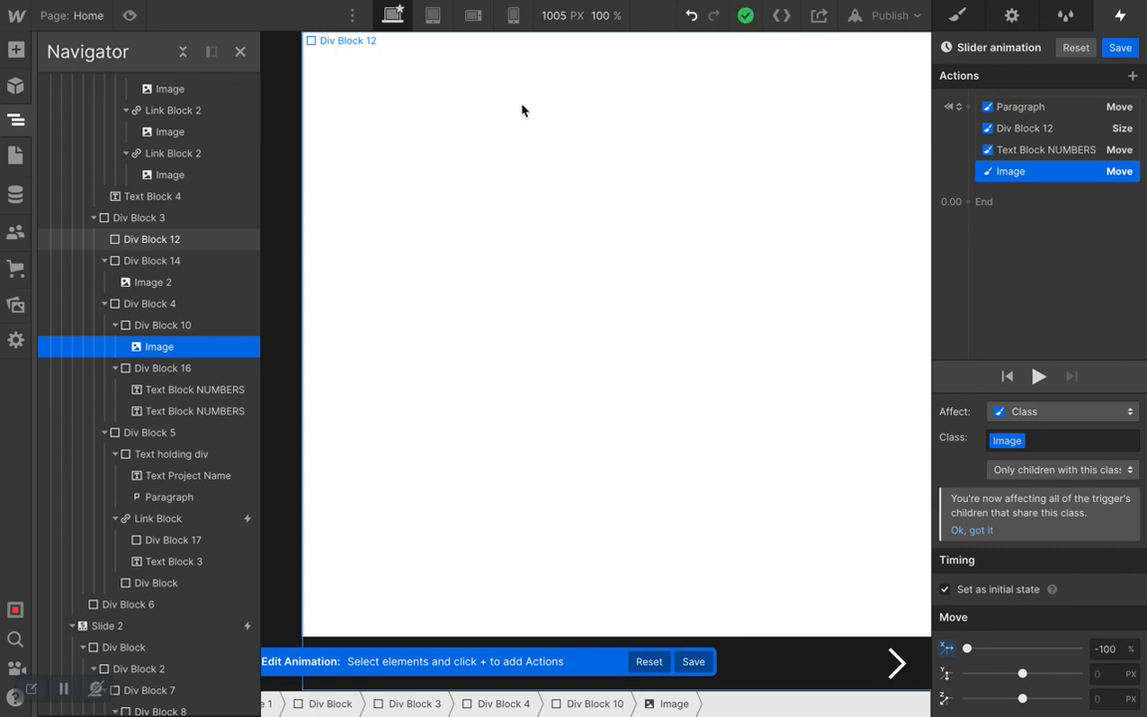
{"action": "left_click", "coordinate": [186, 477]}
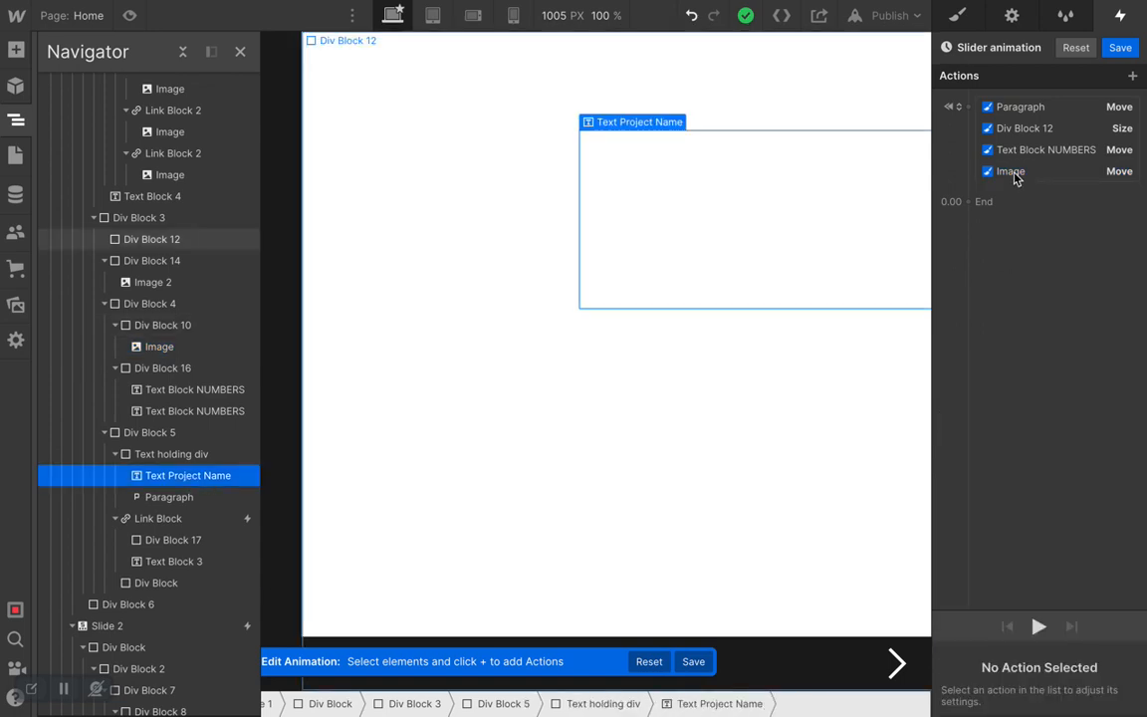
{"action": "left_click", "coordinate": [1132, 78]}
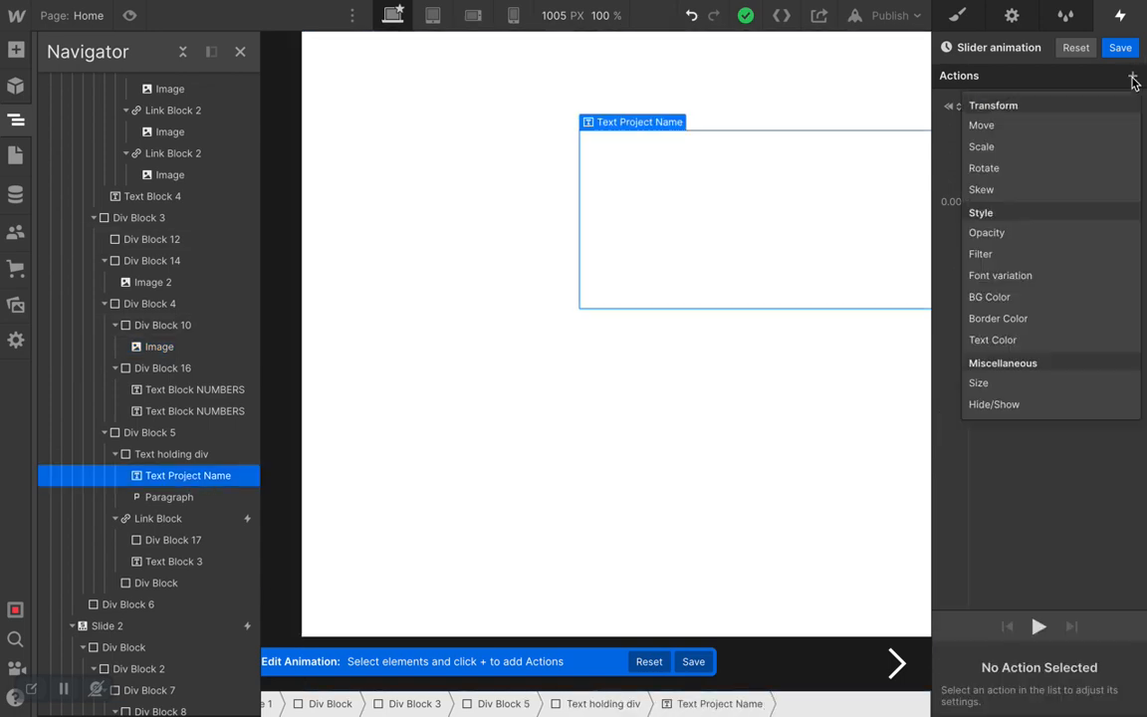
{"action": "left_click", "coordinate": [1055, 125]}
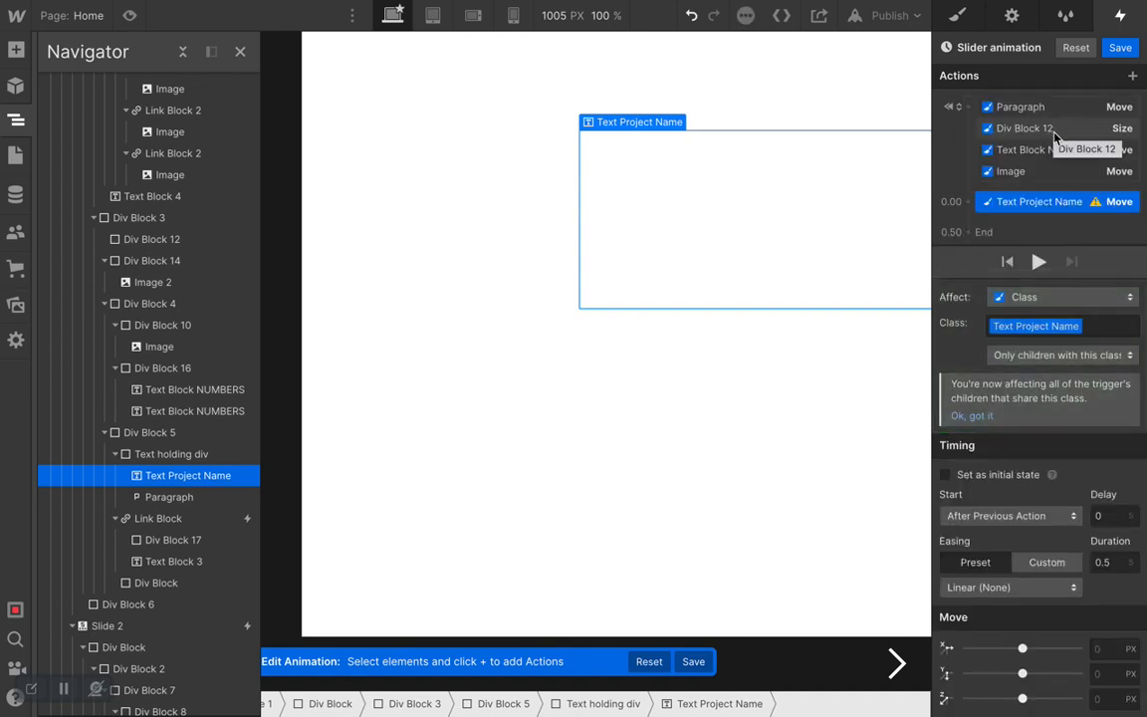
{"action": "left_click", "coordinate": [1106, 675]}
{"action": "type", "text": "125"}
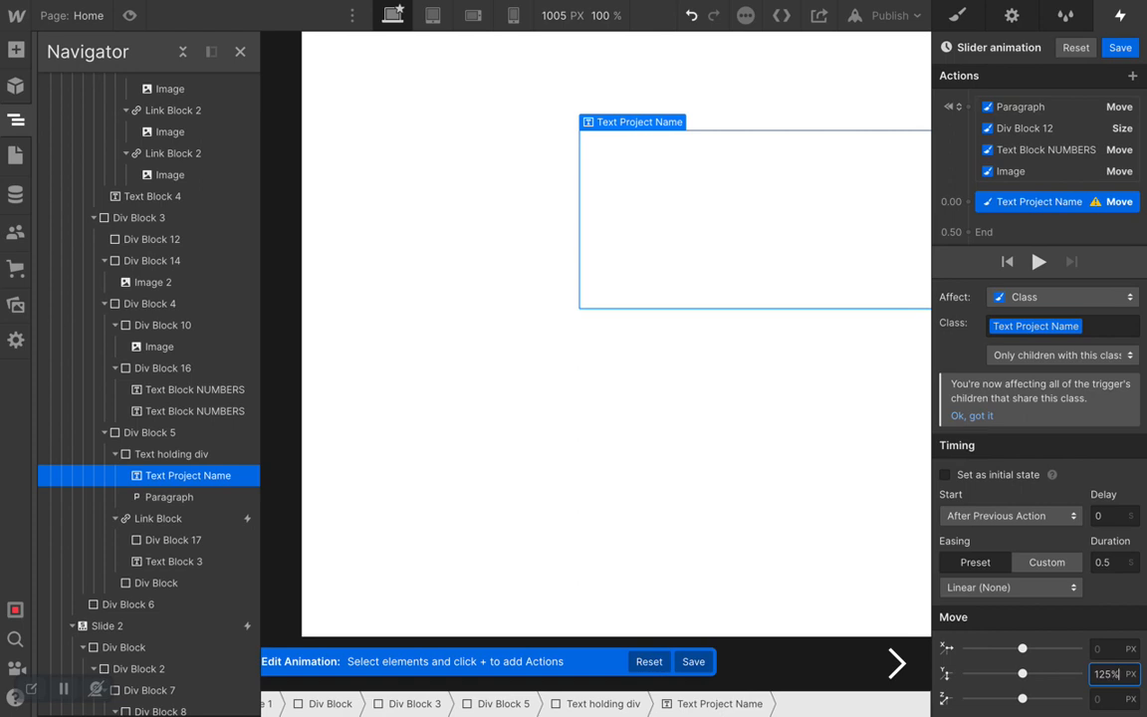
{"action": "left_click", "coordinate": [1135, 675]}
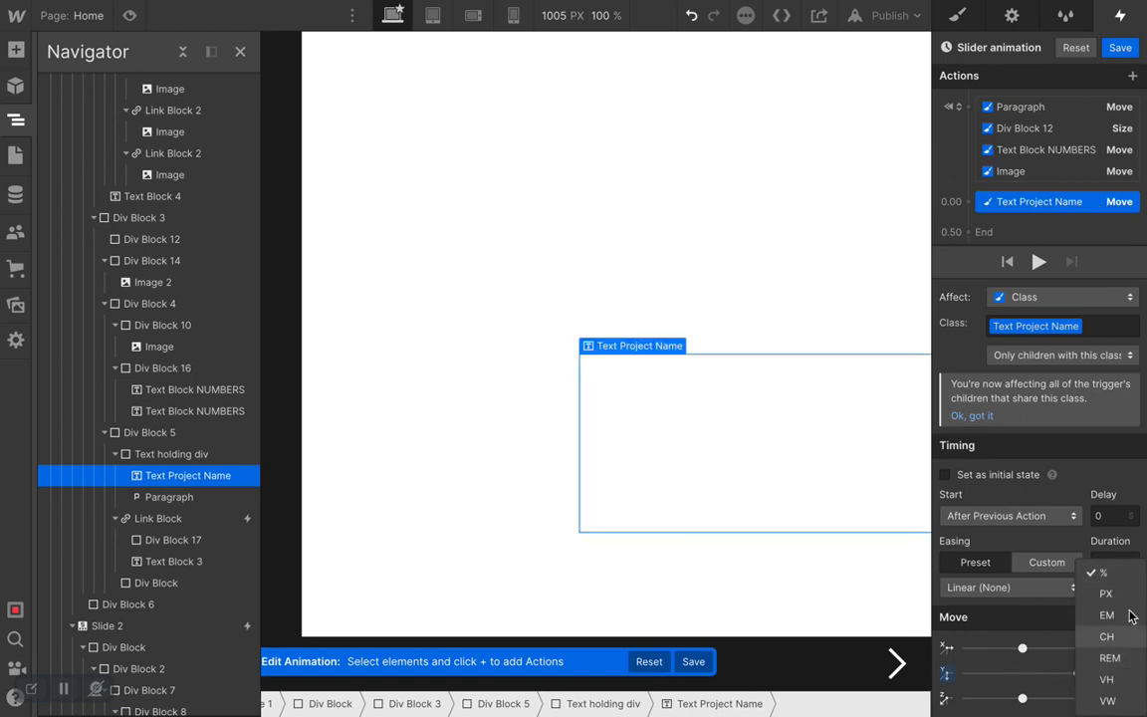
{"action": "left_click", "coordinate": [1120, 576]}
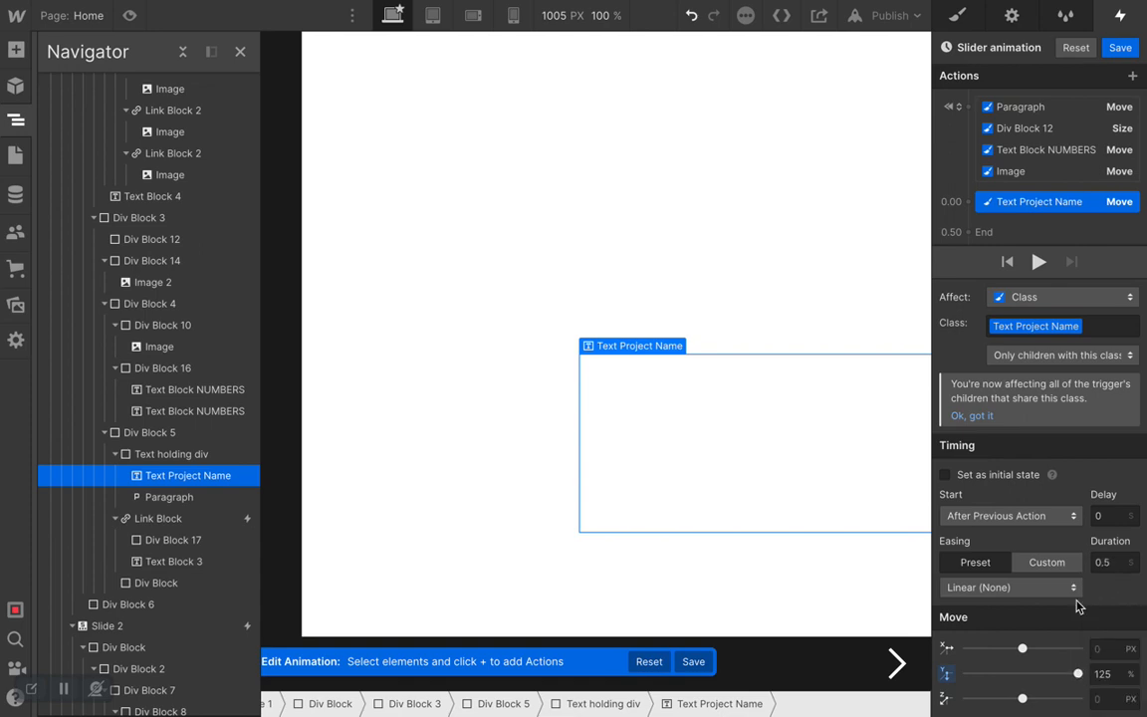
{"action": "left_click", "coordinate": [946, 475]}
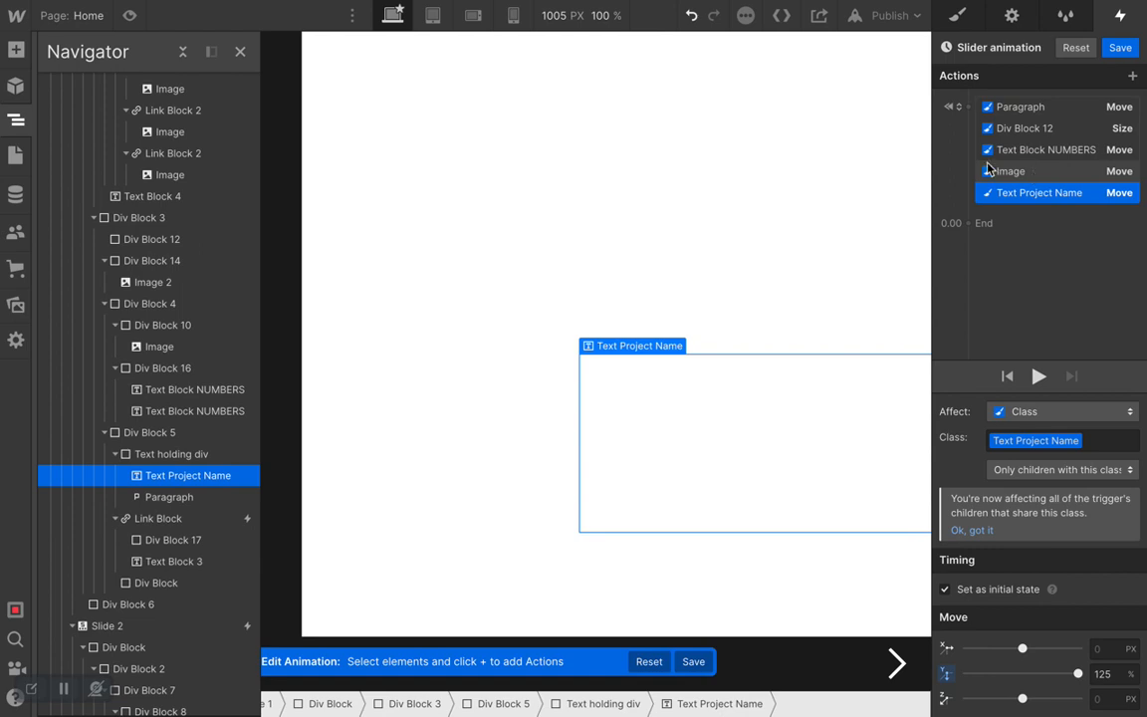
- Add a timed Size action after the initial states that shrinks Div Block 12 to 0% width, with a 0.5 s delay and Ease easing
{"action": "left_click", "coordinate": [589, 198]}
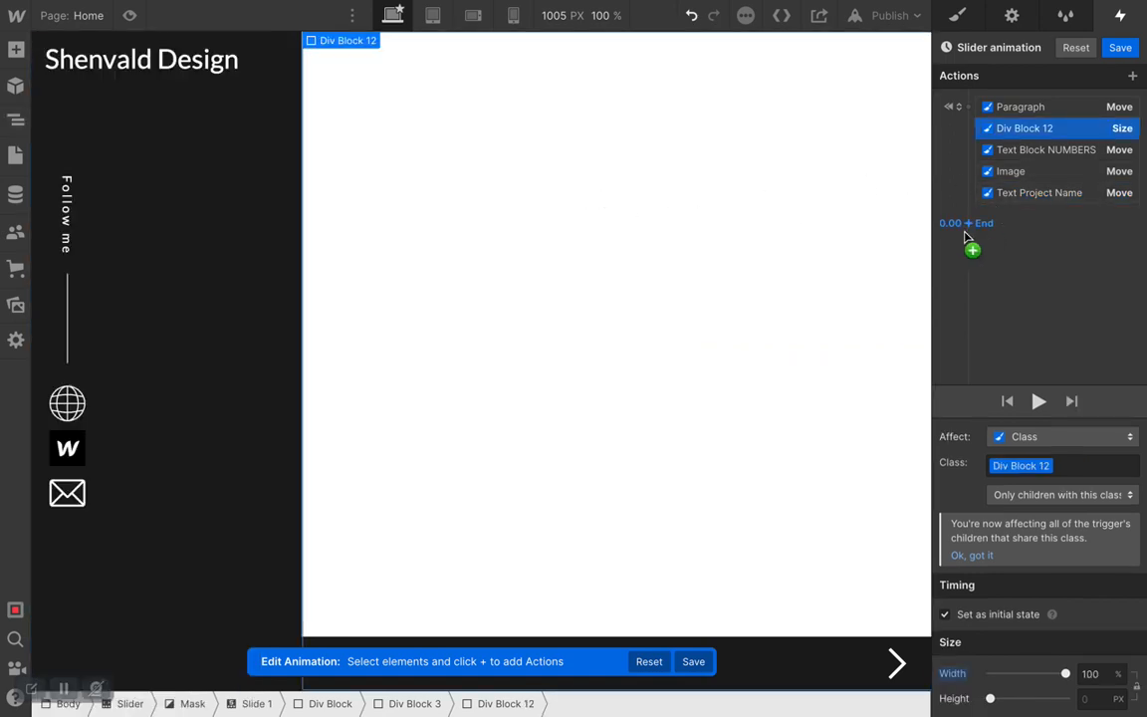
{"action": "left_click", "coordinate": [972, 212]}
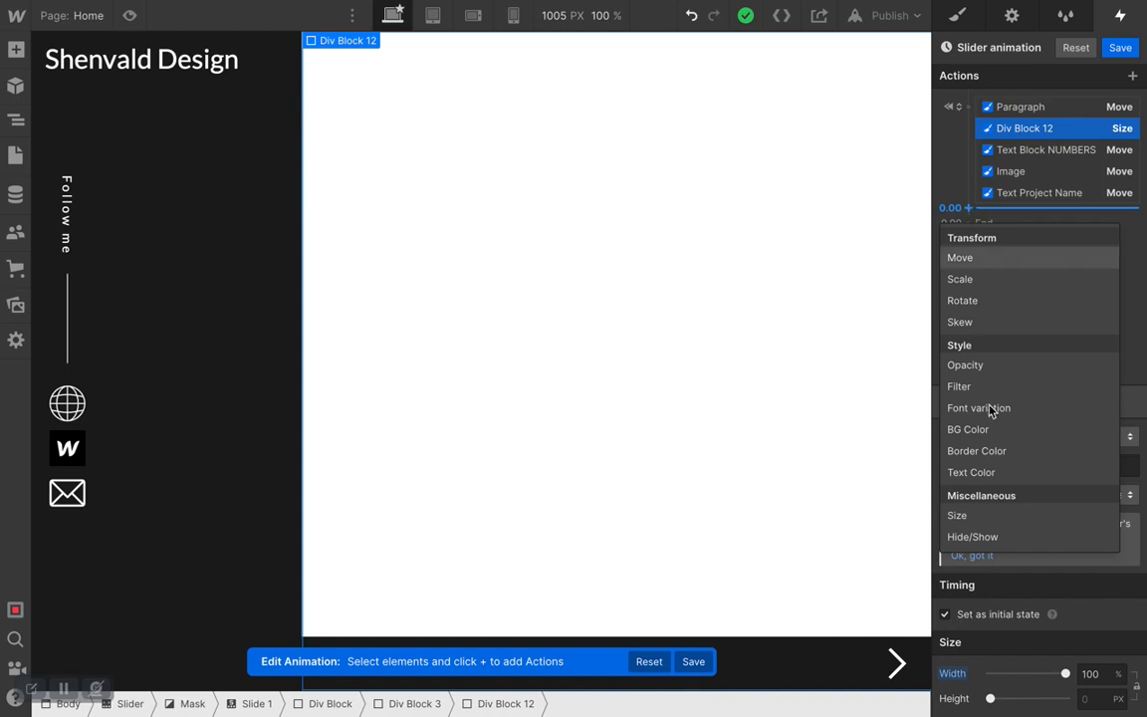
{"action": "left_click", "coordinate": [986, 516]}
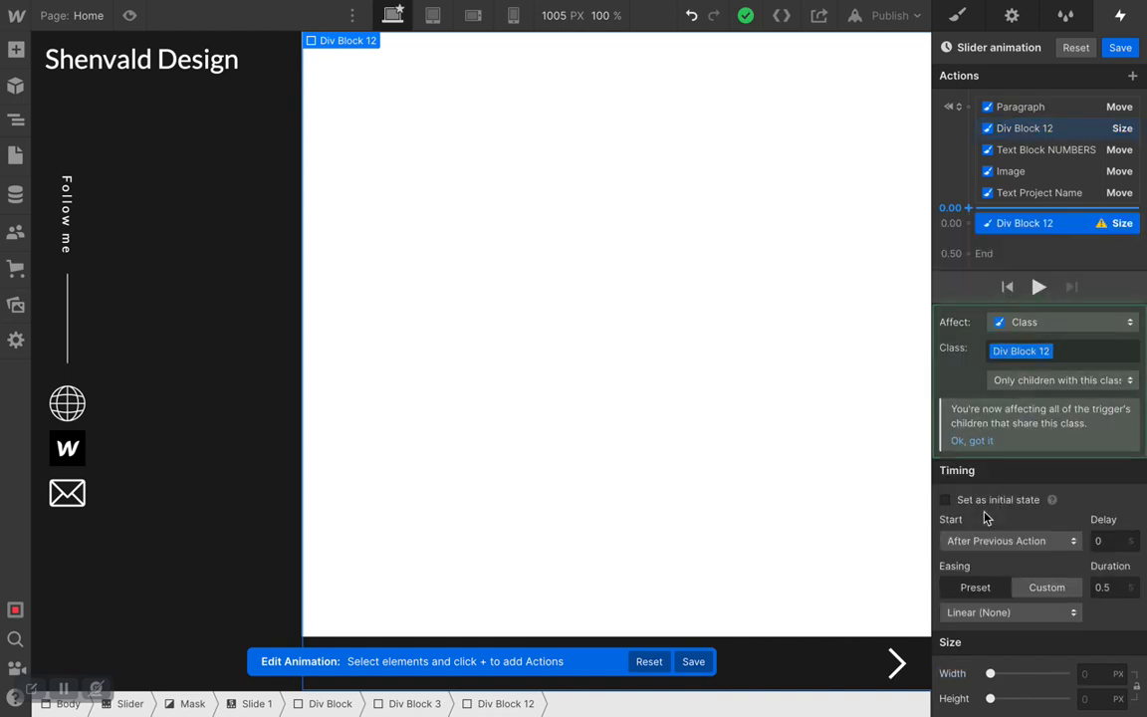
{"action": "left_click", "coordinate": [1095, 673]}
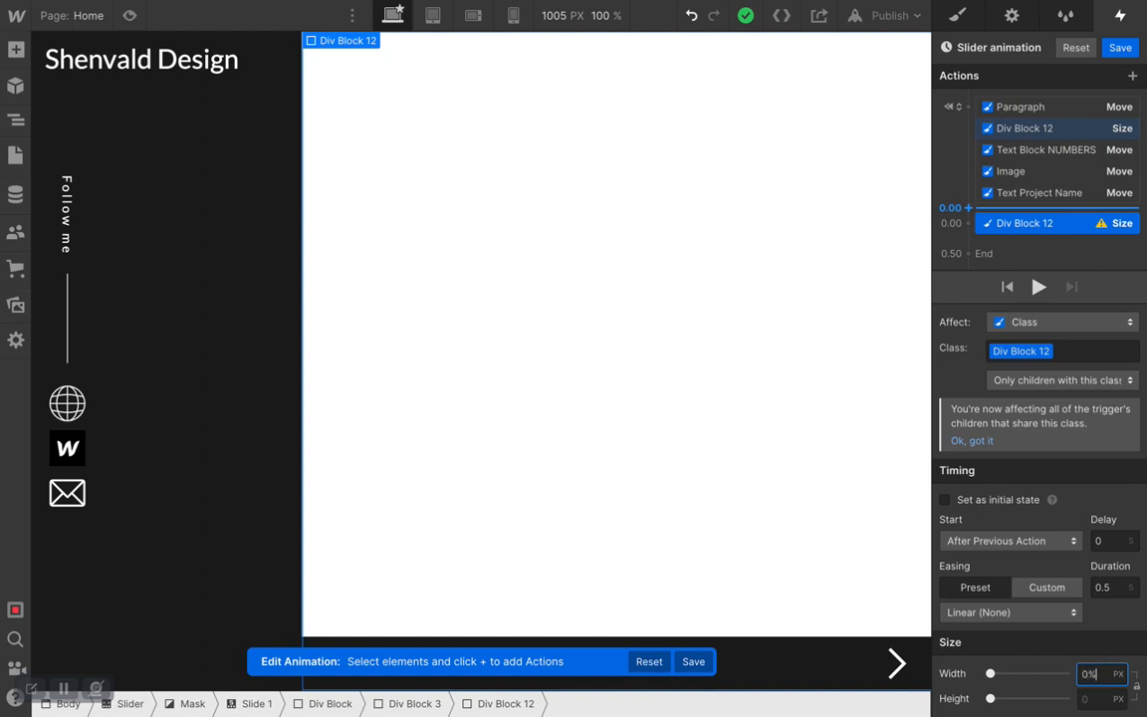
{"action": "key", "text": "Return"}
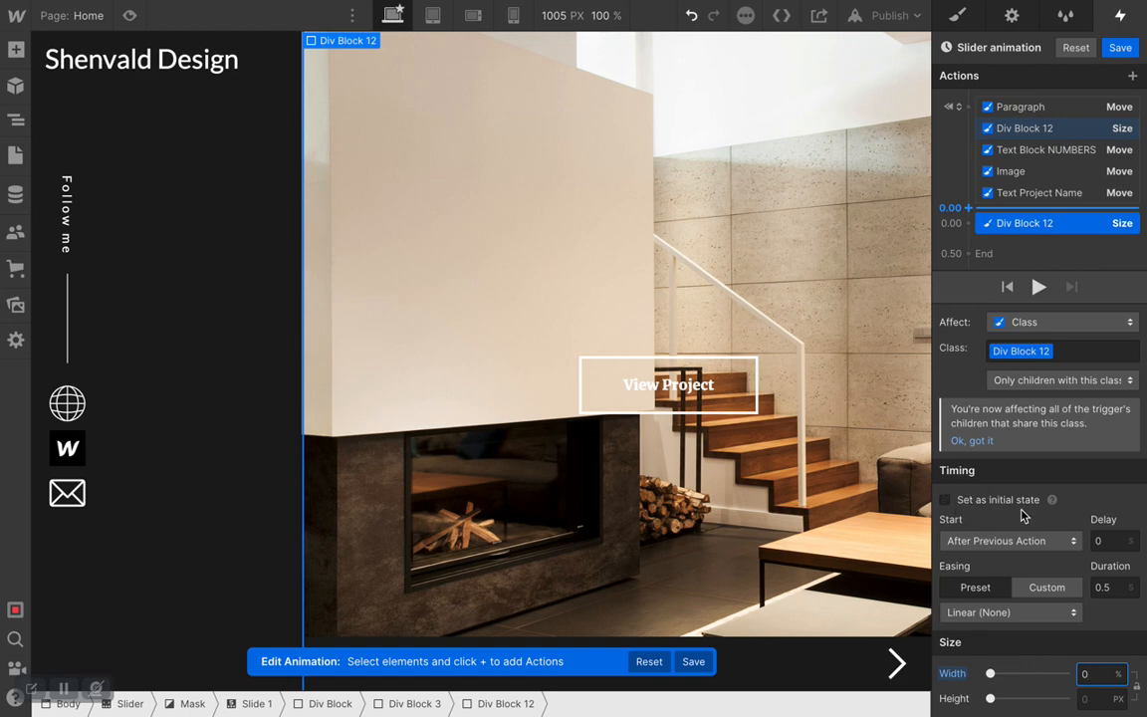
{"action": "left_click", "coordinate": [1112, 540]}
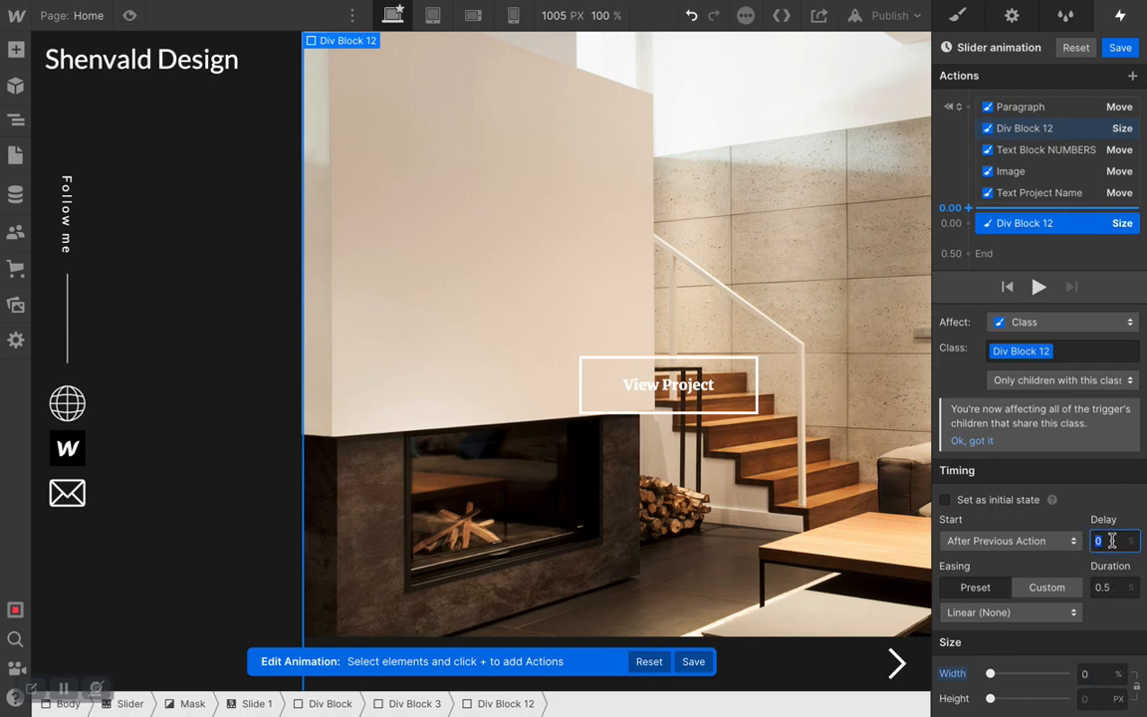
{"action": "type", "text": "0.5"}
{"action": "left_click", "coordinate": [958, 611]}
{"action": "left_click", "coordinate": [1003, 60]}
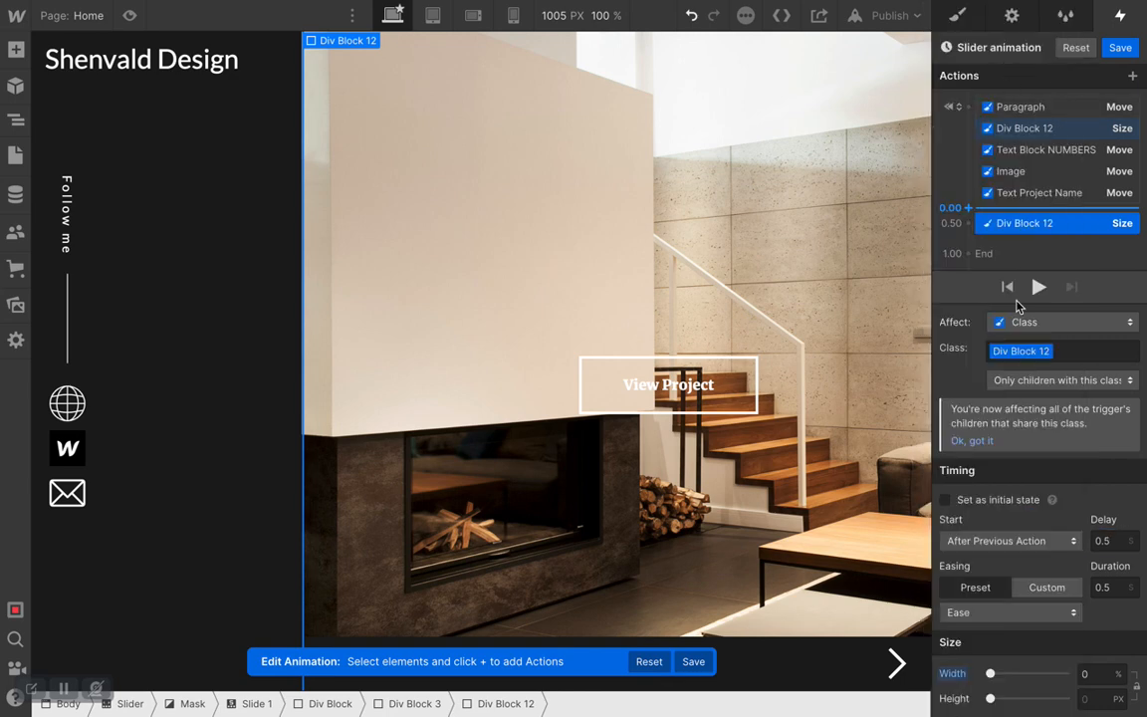
{"action": "mouse_move", "coordinate": [1053, 139]}
{"action": "left_mouse_down"}
{"action": "mouse_move", "coordinate": [1017, 261]}
{"action": "mouse_move", "coordinate": [1073, 249]}
{"action": "left_mouse_up"}
- Add a Move action for the sofa Image in Div Block 10, placed after the timed Div Block 12 Size action
{"action": "left_click", "coordinate": [10, 121]}
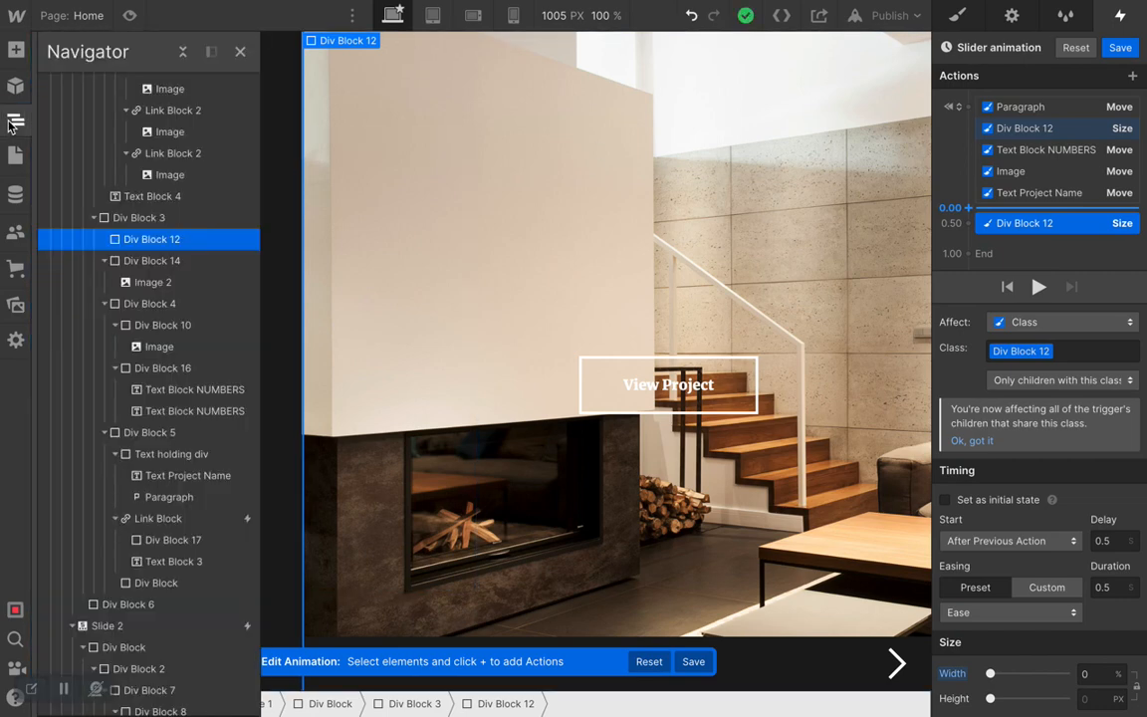
{"action": "left_click", "coordinate": [161, 346]}
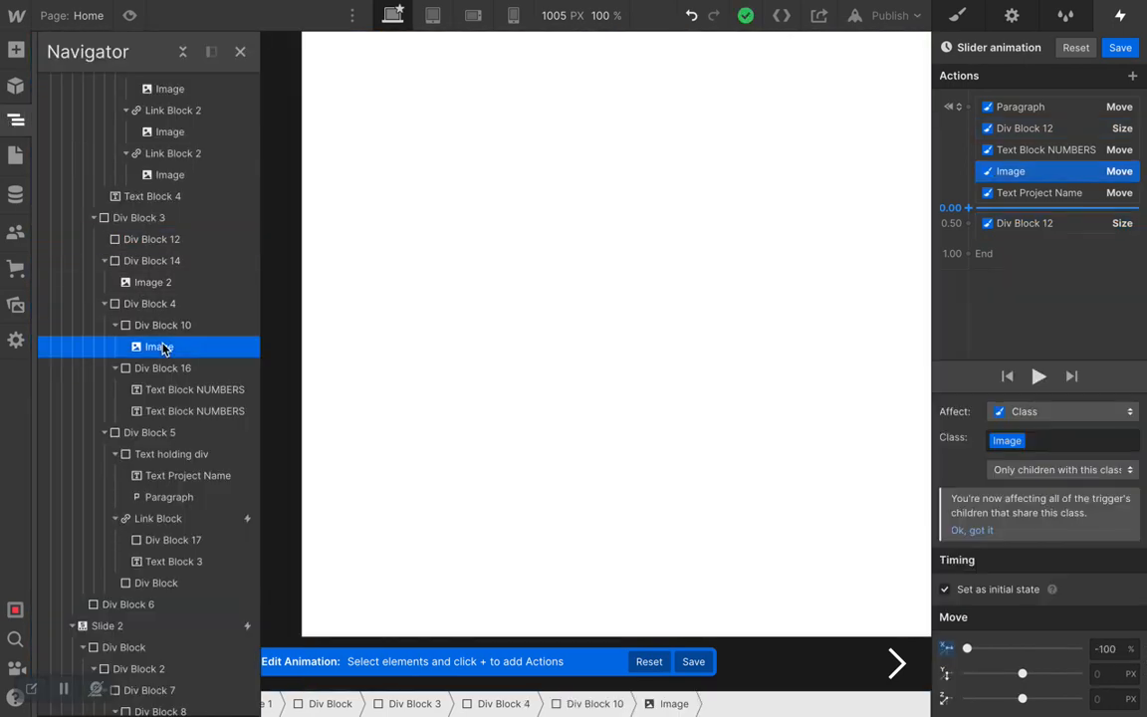
{"action": "left_click", "coordinate": [240, 51]}
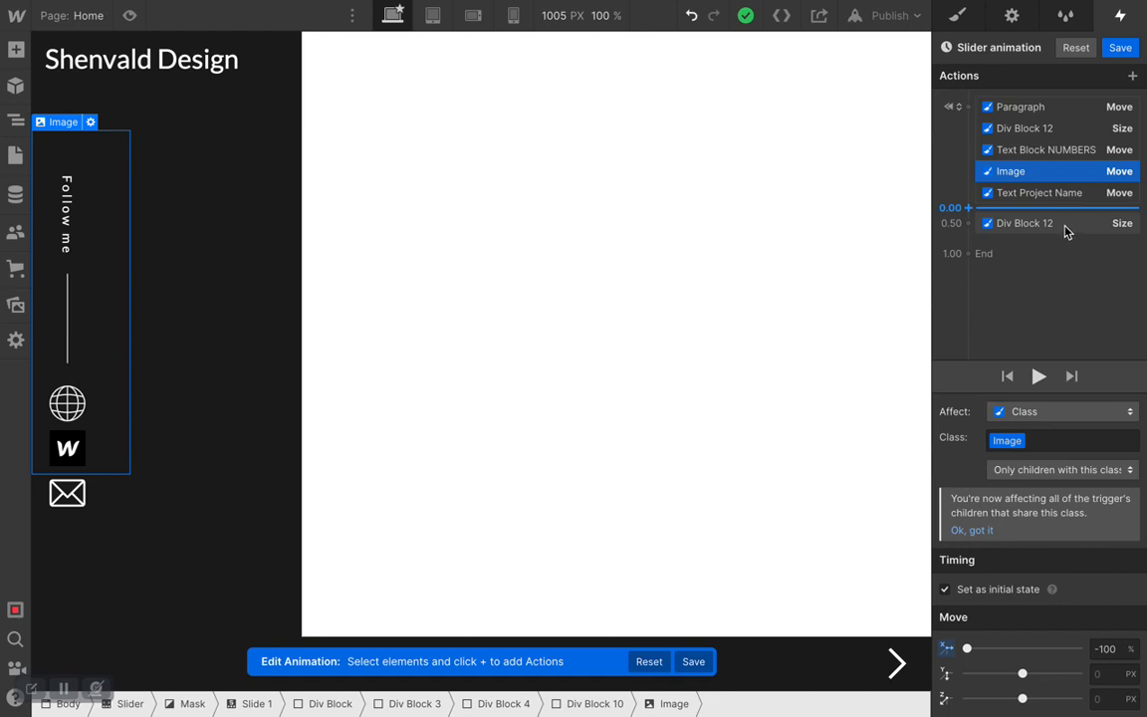
{"action": "left_click_drag", "start_coordinate": [1105, 128], "coordinate": [972, 241]}
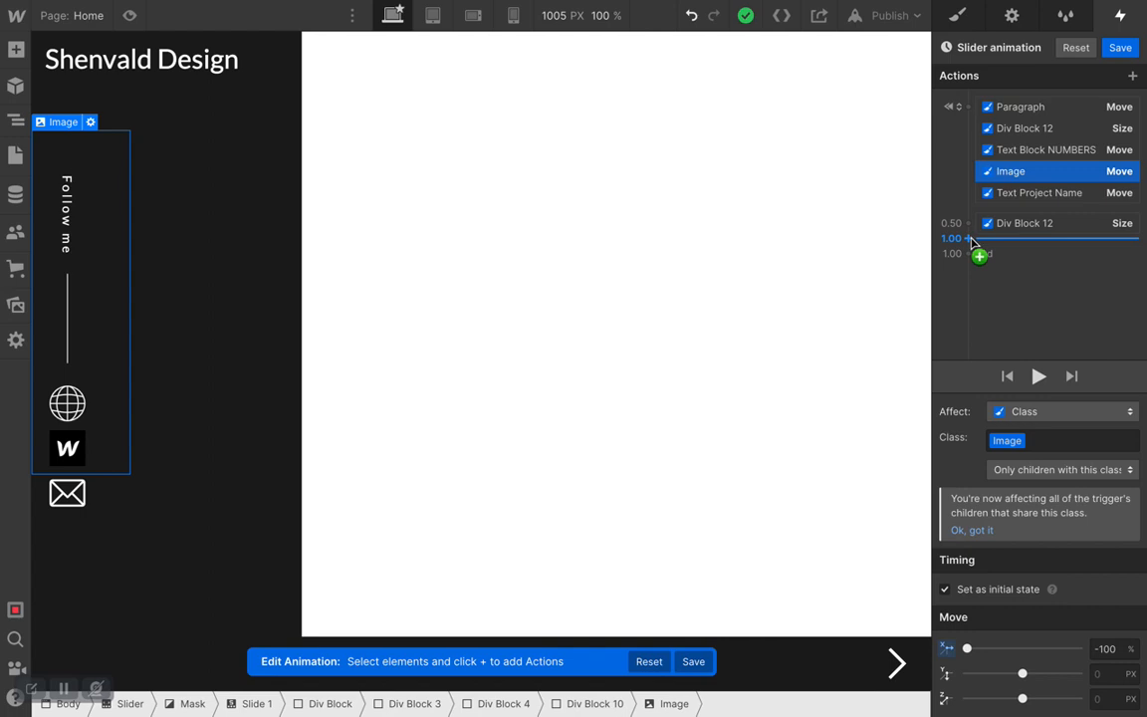
{"action": "left_click", "coordinate": [972, 241]}
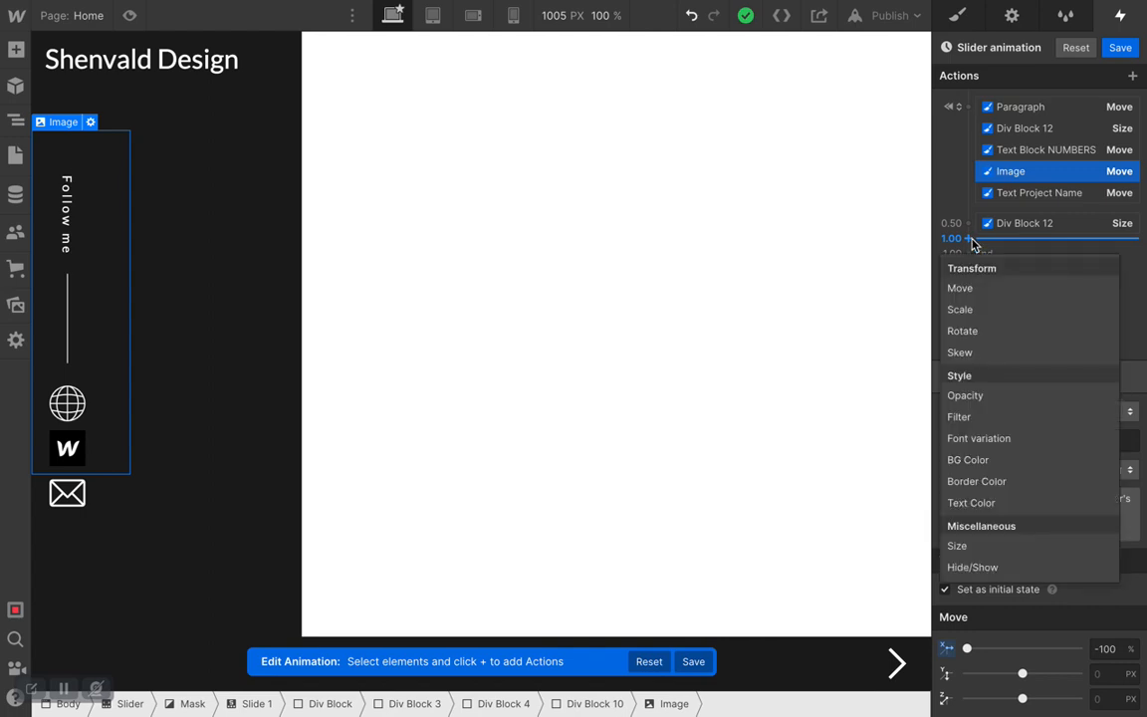
{"action": "left_click", "coordinate": [965, 289]}
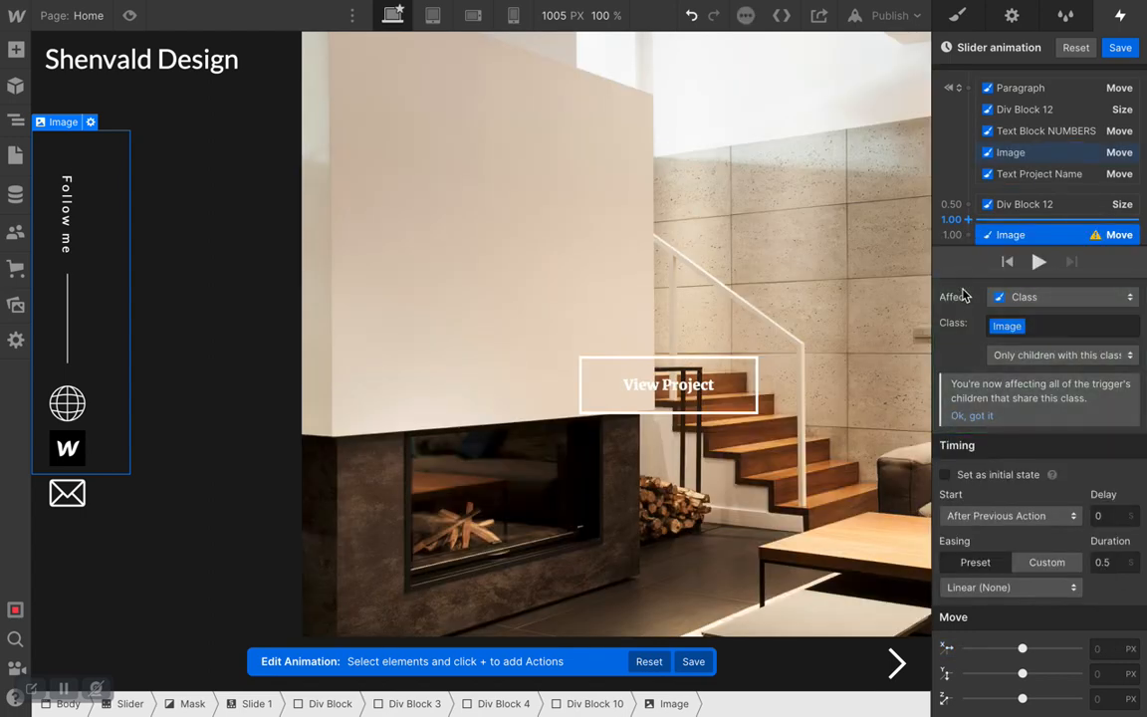
- Give the timed Image Move action a 0.5 s delay, a 1 s duration and Ease easing
{"action": "left_click", "coordinate": [1109, 518]}
{"action": "key", "text": "BackSpace"}
{"action": "key", "text": "Return"}
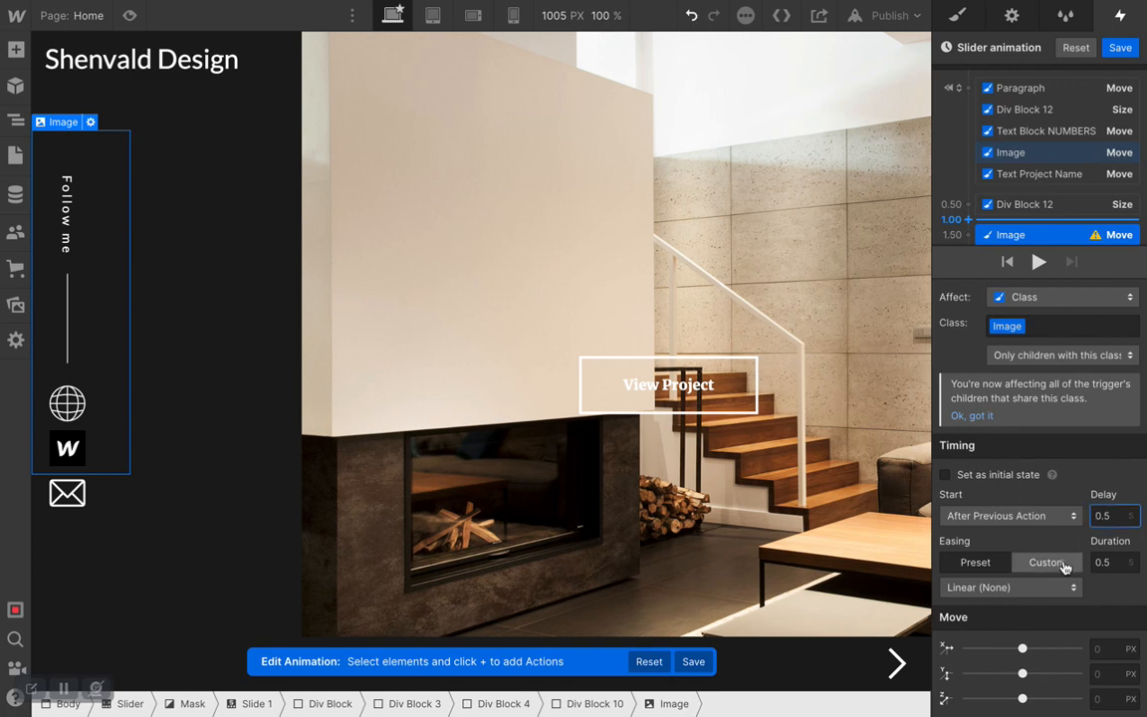
{"action": "left_click", "coordinate": [1105, 564]}
{"action": "type", "text": "1"}
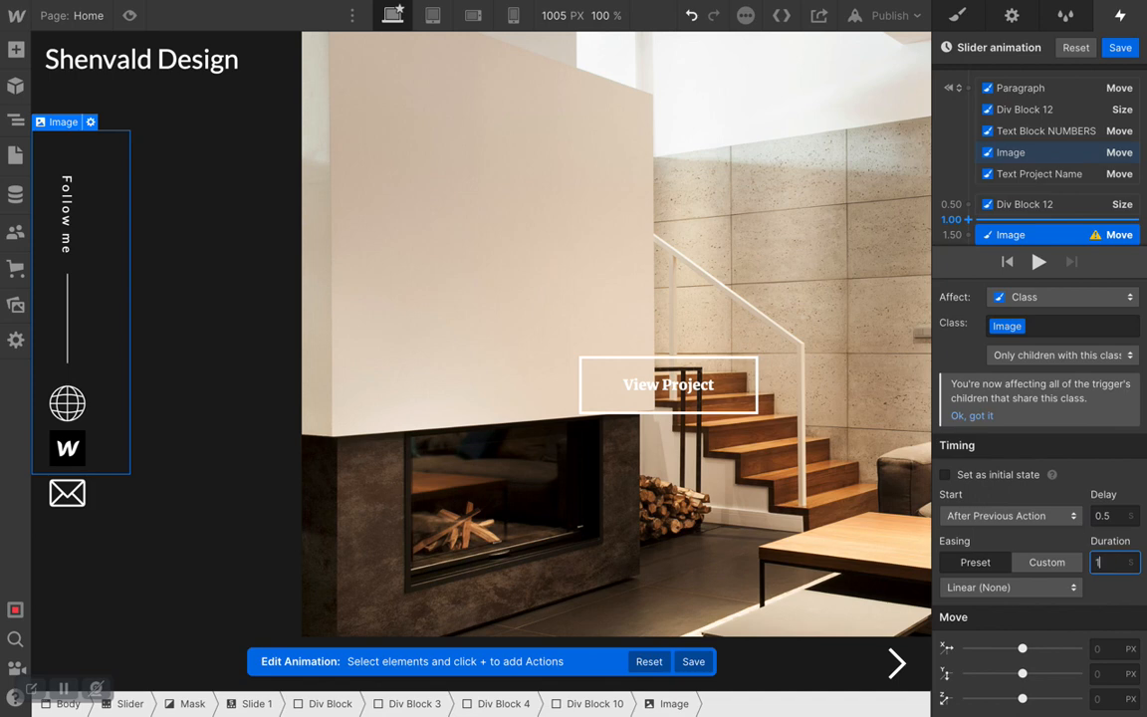
{"action": "left_click", "coordinate": [1061, 588]}
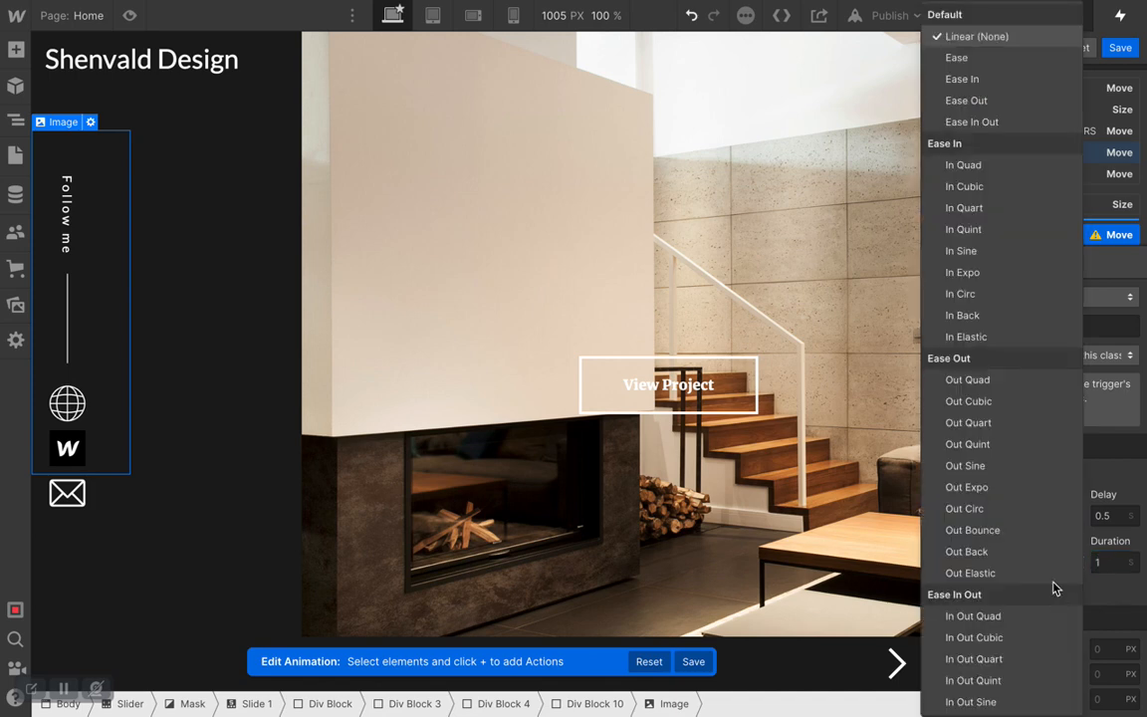
{"action": "left_click", "coordinate": [972, 60]}
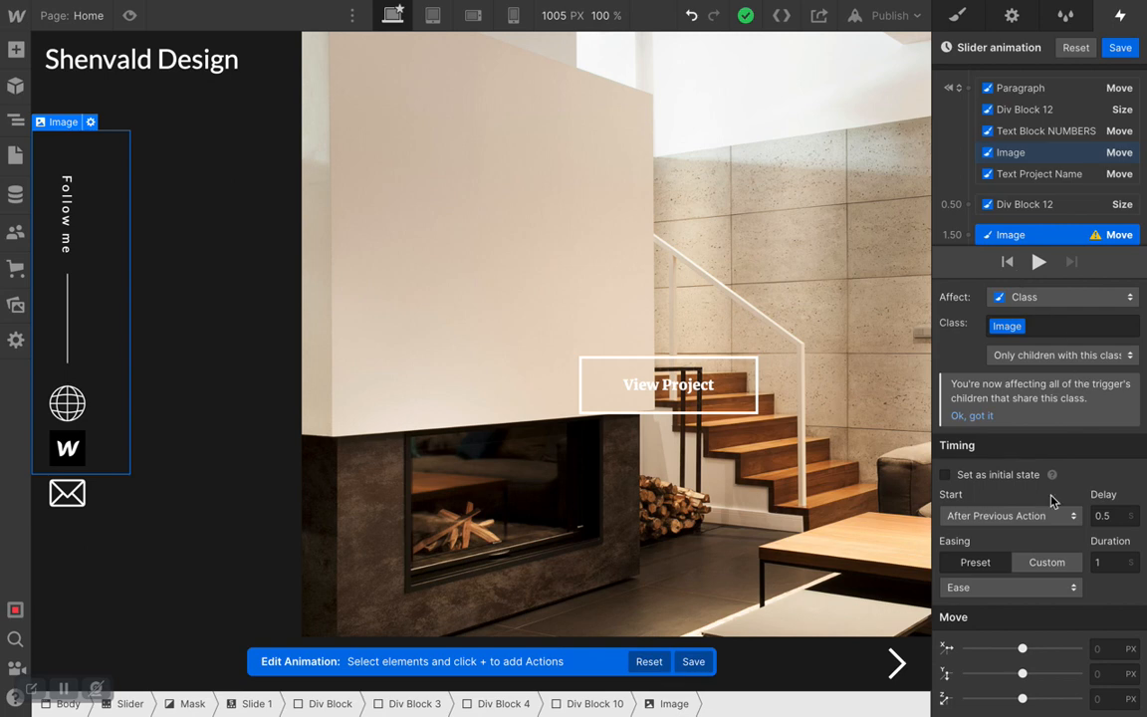
- Set the timed Image Move action's X to 0% and make it start together with the Div Block 12 Size action
{"action": "left_click", "coordinate": [1107, 650]}
{"action": "type", "text": "0"}
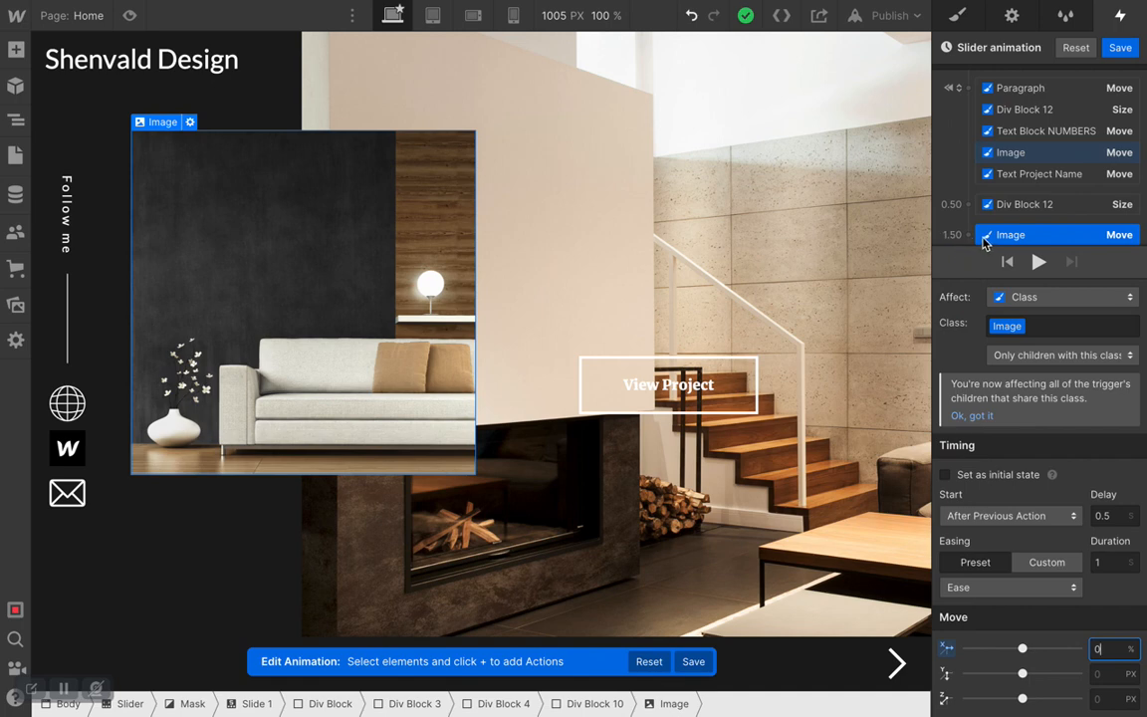
{"action": "scroll", "coordinate": [985, 237], "scroll_direction": "down", "scroll_amount": 1}
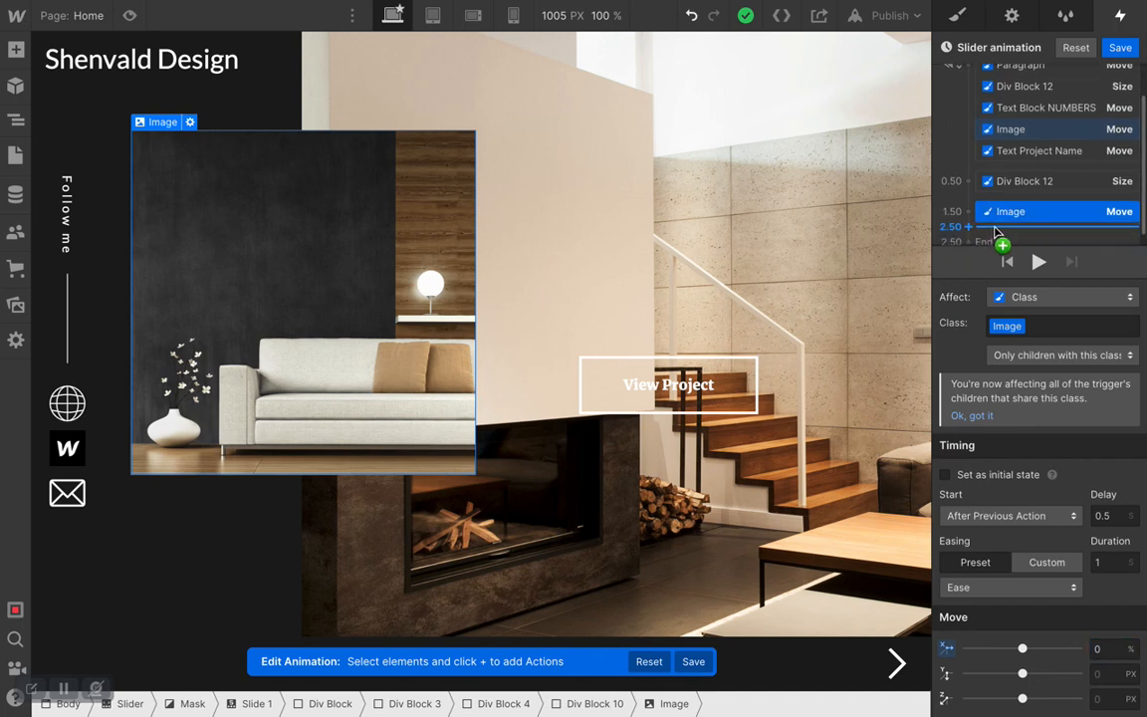
{"action": "left_click_drag", "start_coordinate": [1001, 212], "coordinate": [1001, 187]}
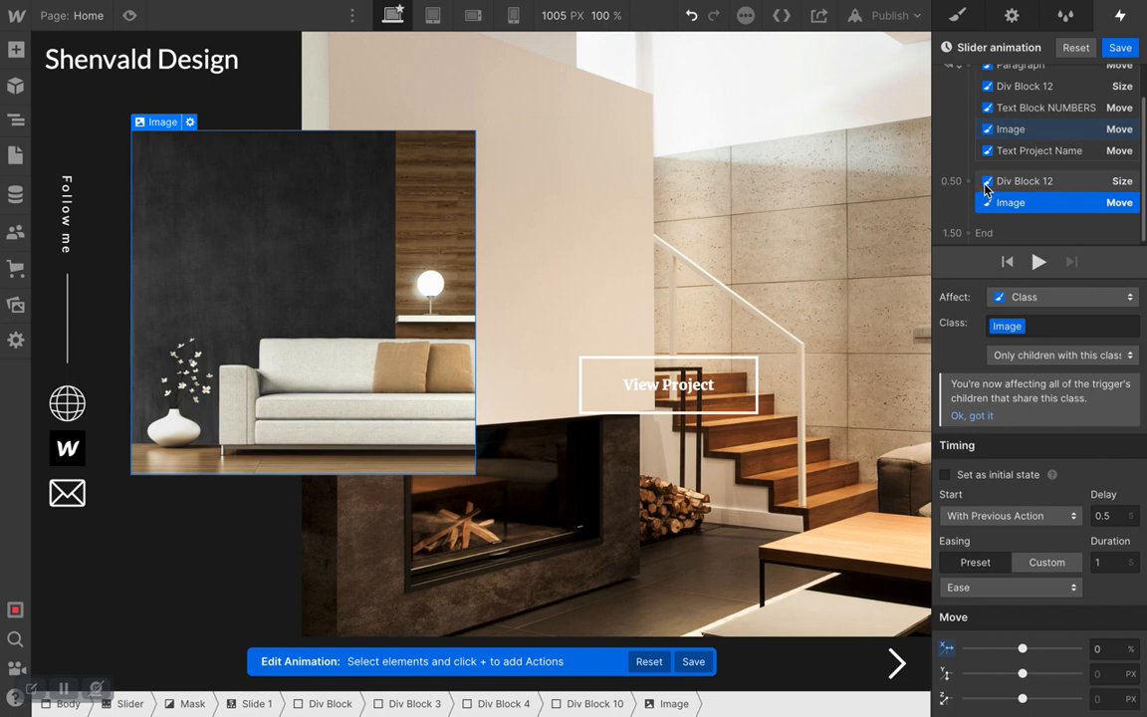
{"action": "mouse_move", "coordinate": [980, 192]}
{"action": "left_mouse_down"}
{"action": "mouse_move", "coordinate": [984, 210]}
{"action": "mouse_move", "coordinate": [968, 186]}
{"action": "left_mouse_up"}
- Add another Move action for Text Project Name in the Text holding div, without setting it as an initial state
{"action": "left_click", "coordinate": [14, 120]}
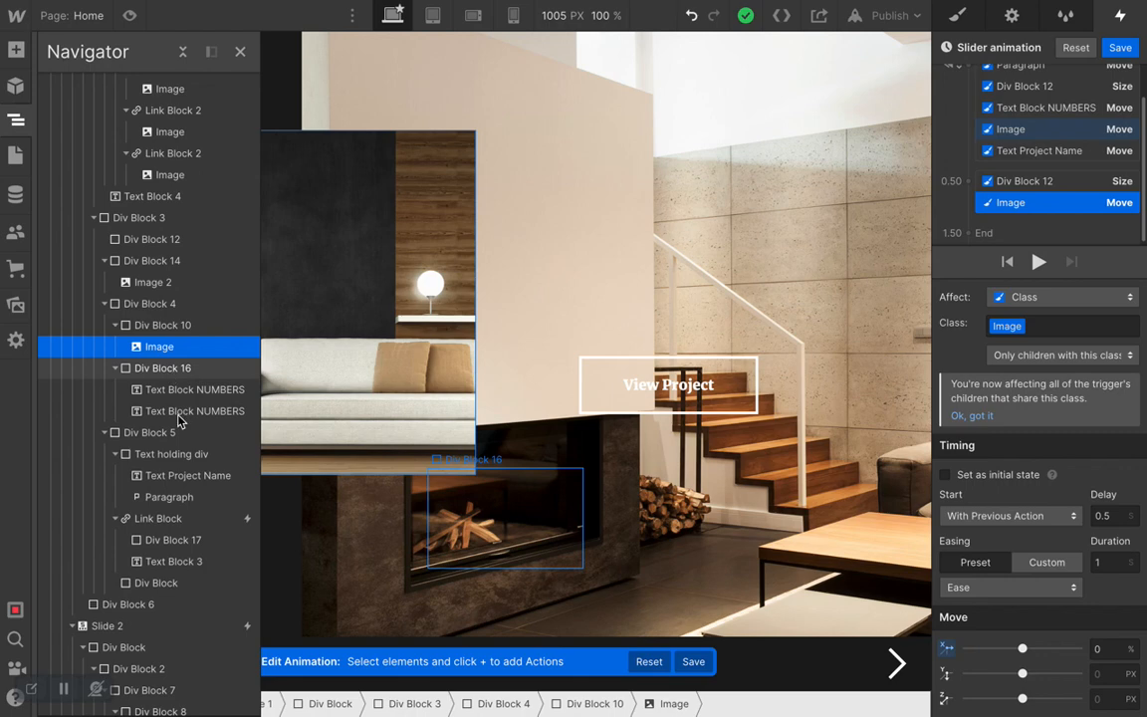
{"action": "left_click", "coordinate": [187, 478]}
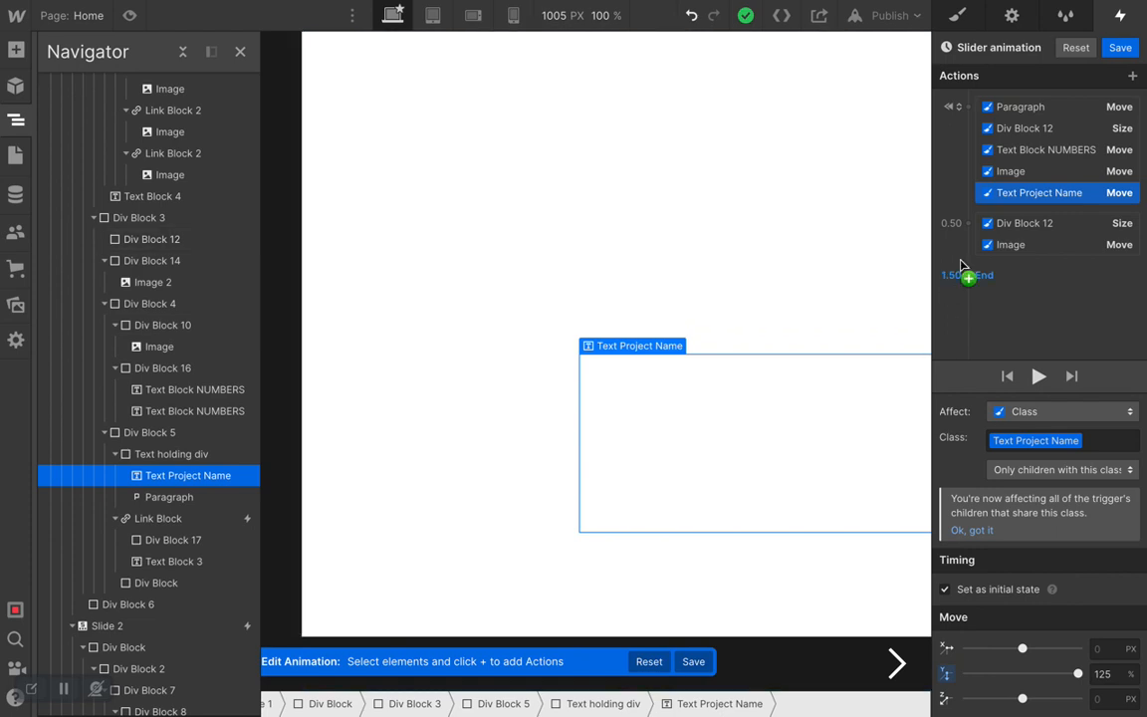
{"action": "left_click", "coordinate": [1133, 76]}
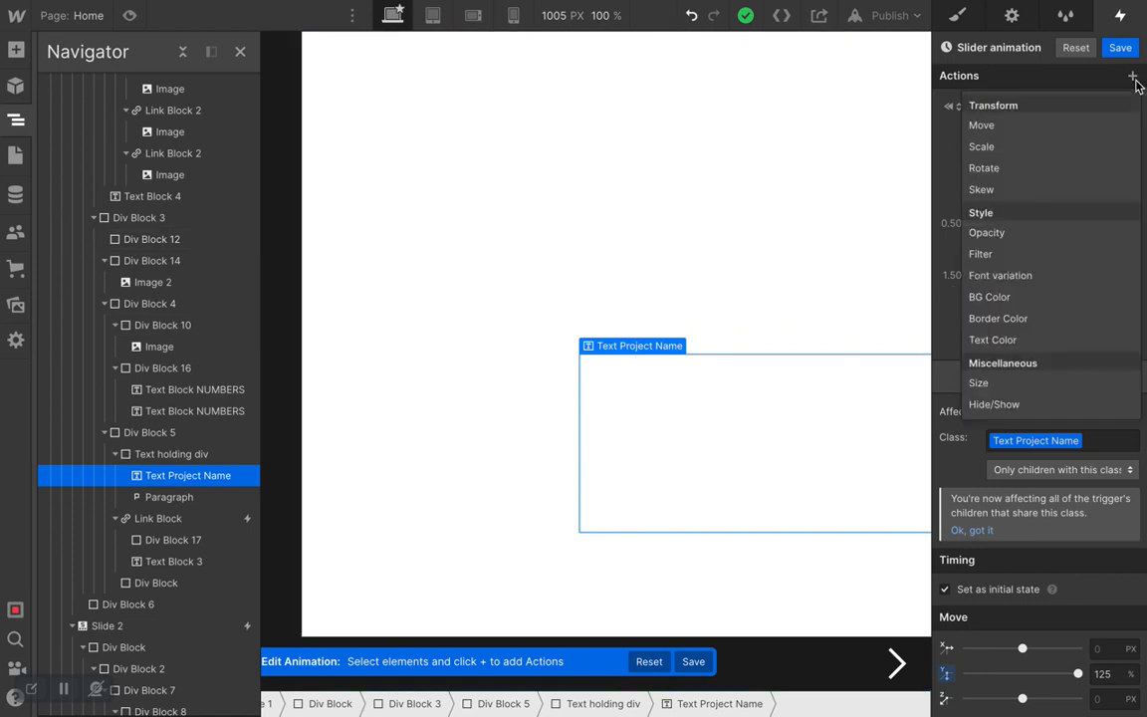
{"action": "left_click", "coordinate": [1039, 128]}
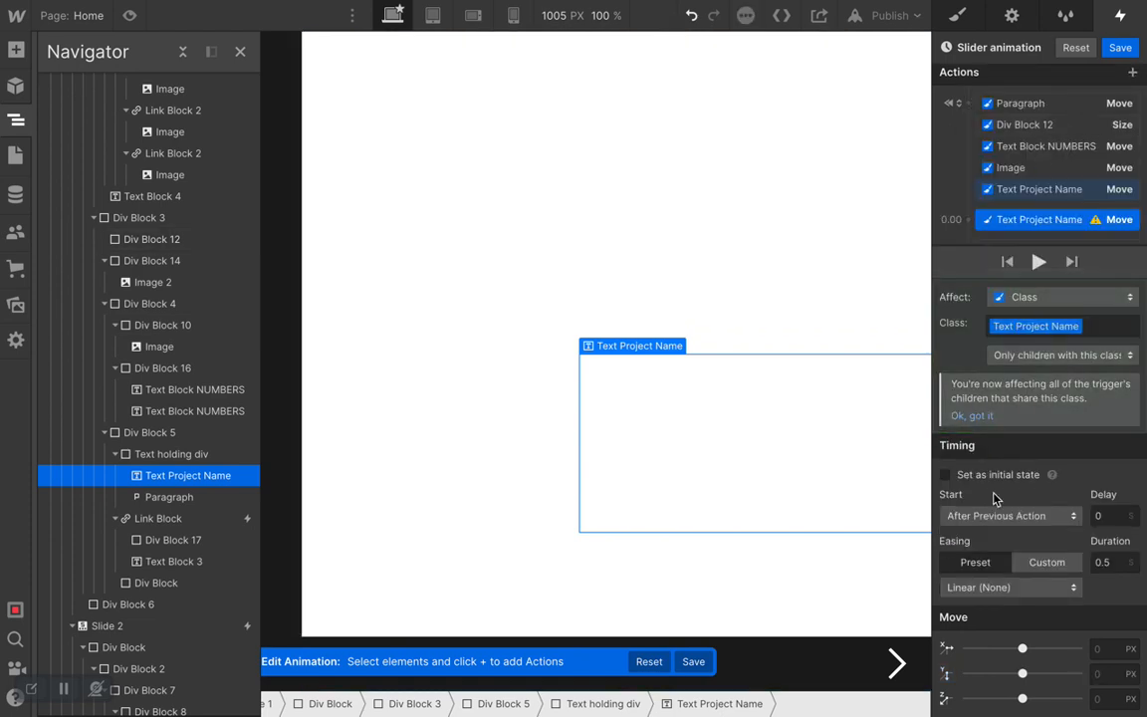
{"action": "left_click", "coordinate": [1028, 174]}
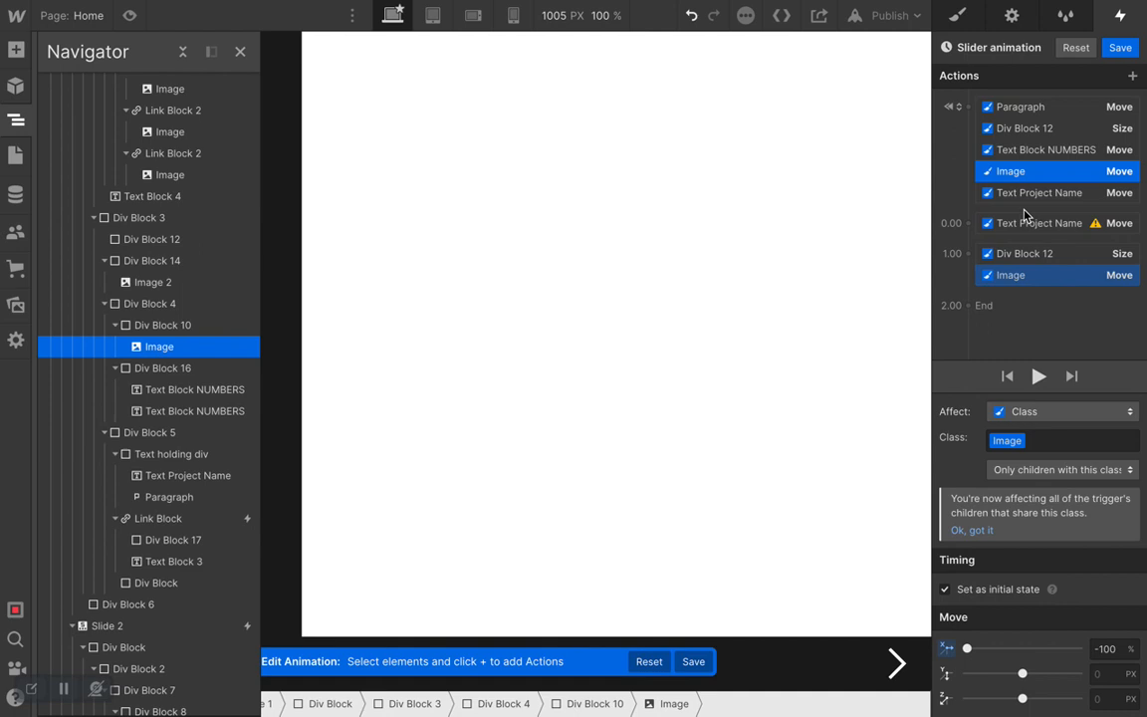
{"action": "left_click", "coordinate": [1024, 198]}
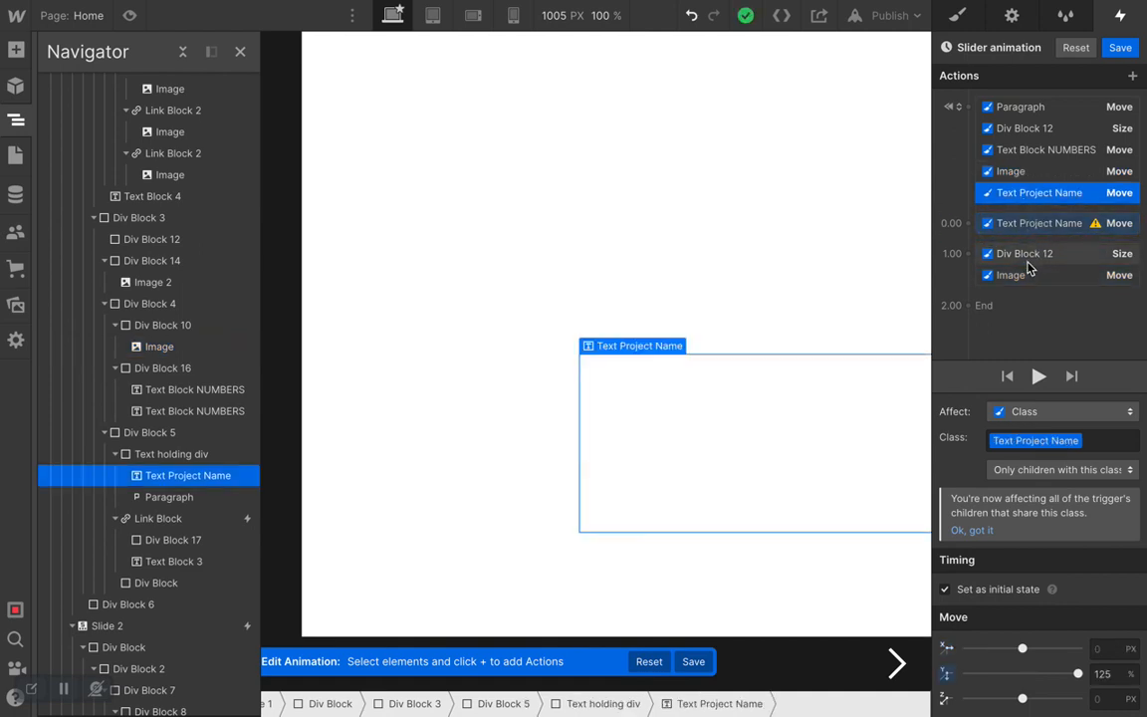
{"action": "left_click", "coordinate": [1028, 259]}
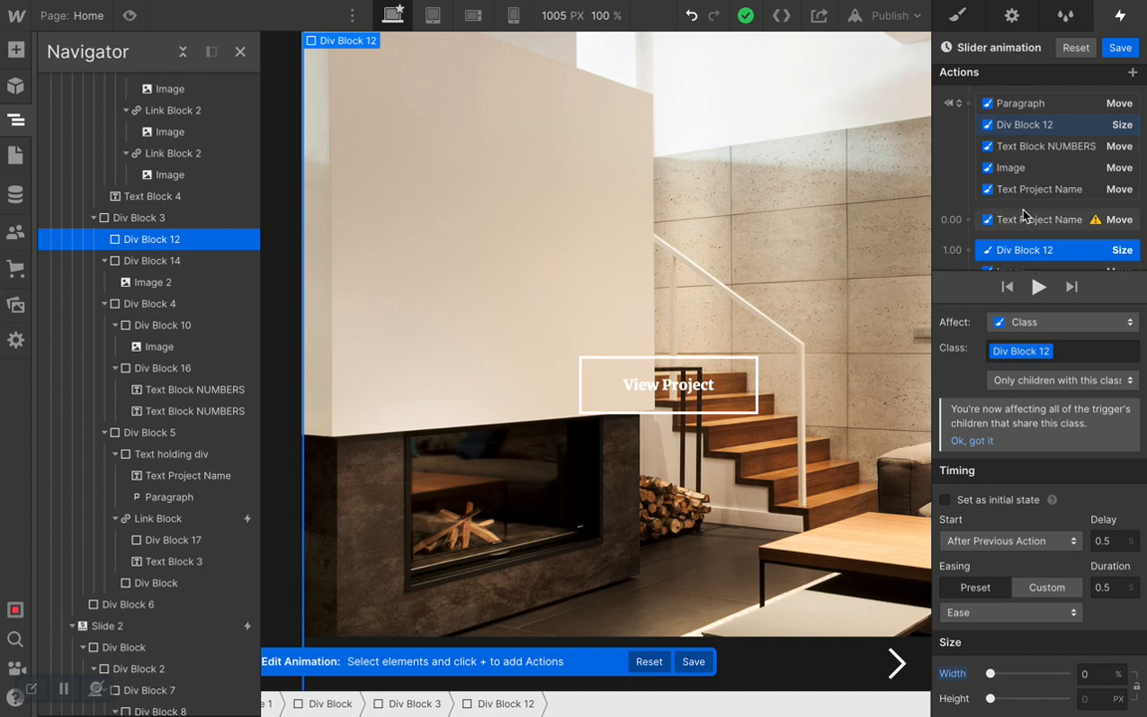
{"action": "scroll", "coordinate": [1026, 247], "scroll_direction": "down", "scroll_amount": 1}
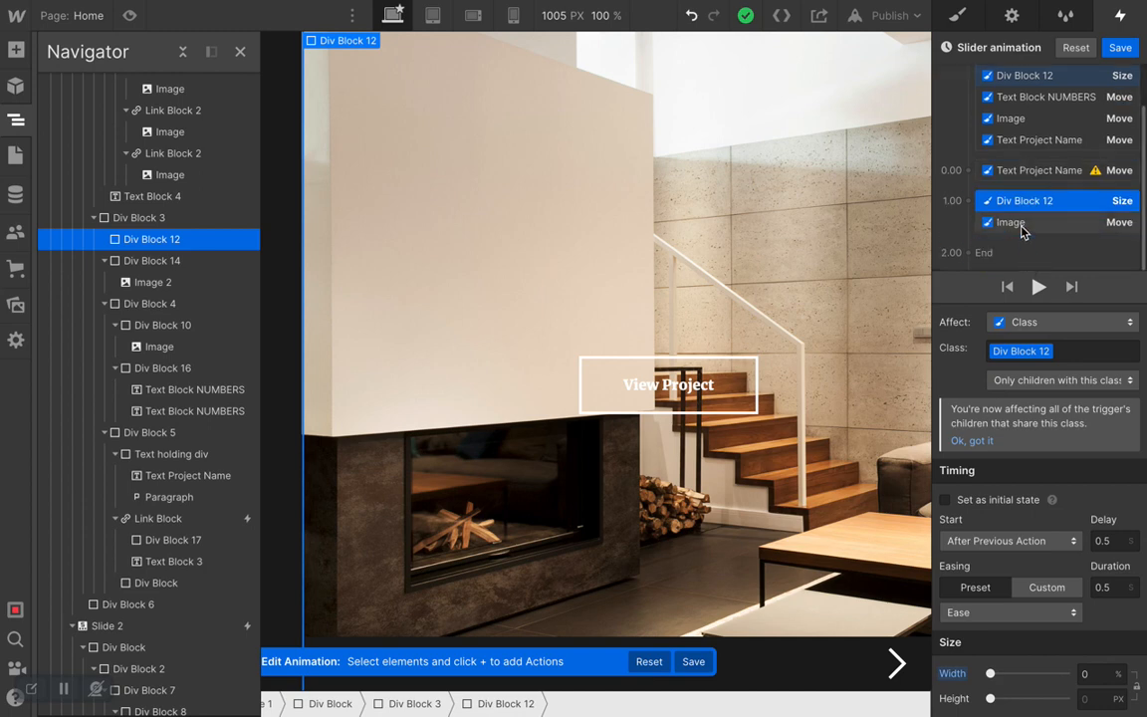
{"action": "left_click", "coordinate": [1021, 227]}
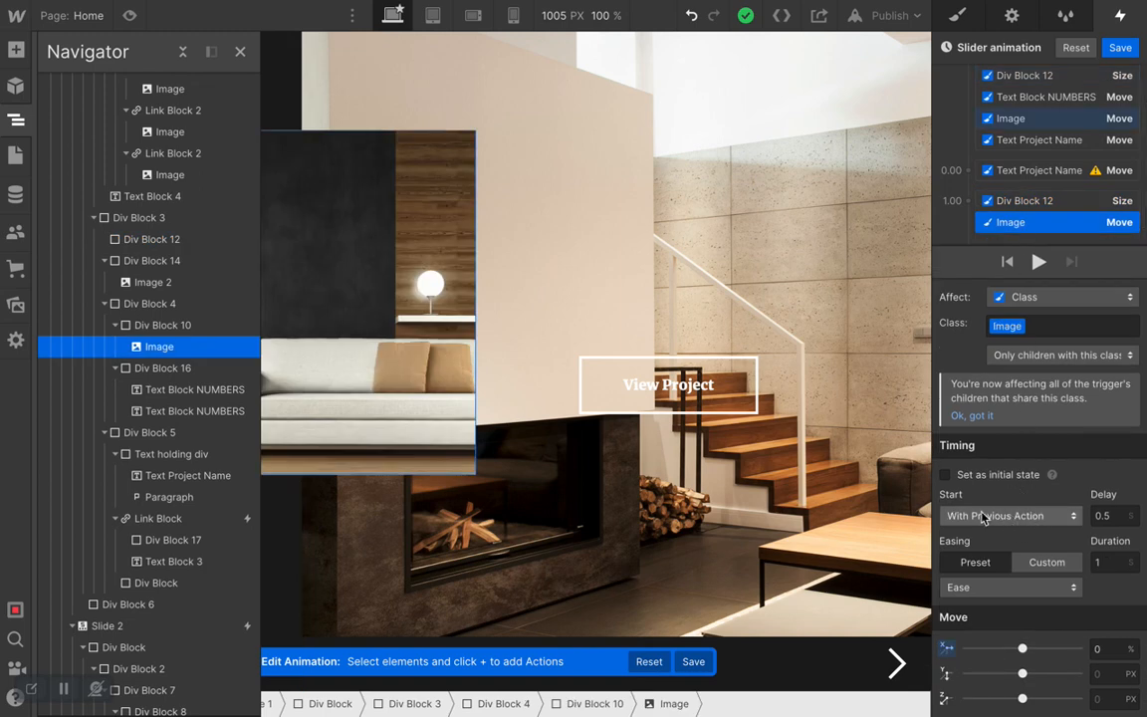
- Reorder the new Text Project Name Move action below the timed Image Move action and start it With Previous Action
{"action": "left_click", "coordinate": [1032, 171]}
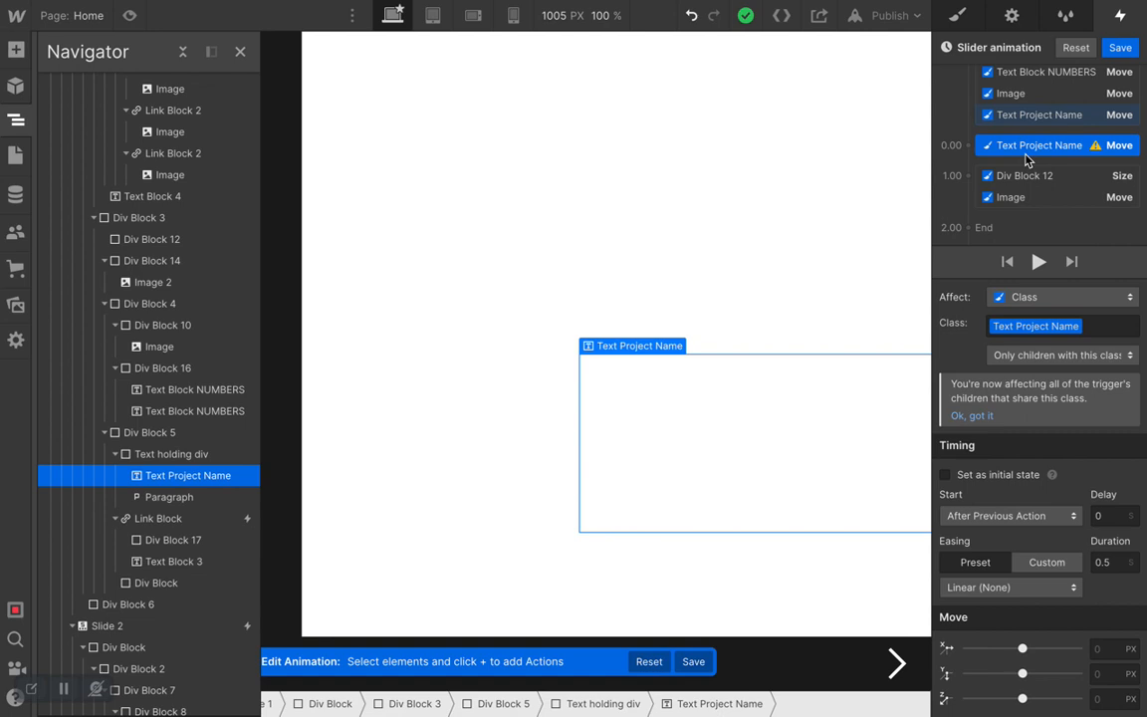
{"action": "left_click", "coordinate": [1017, 516]}
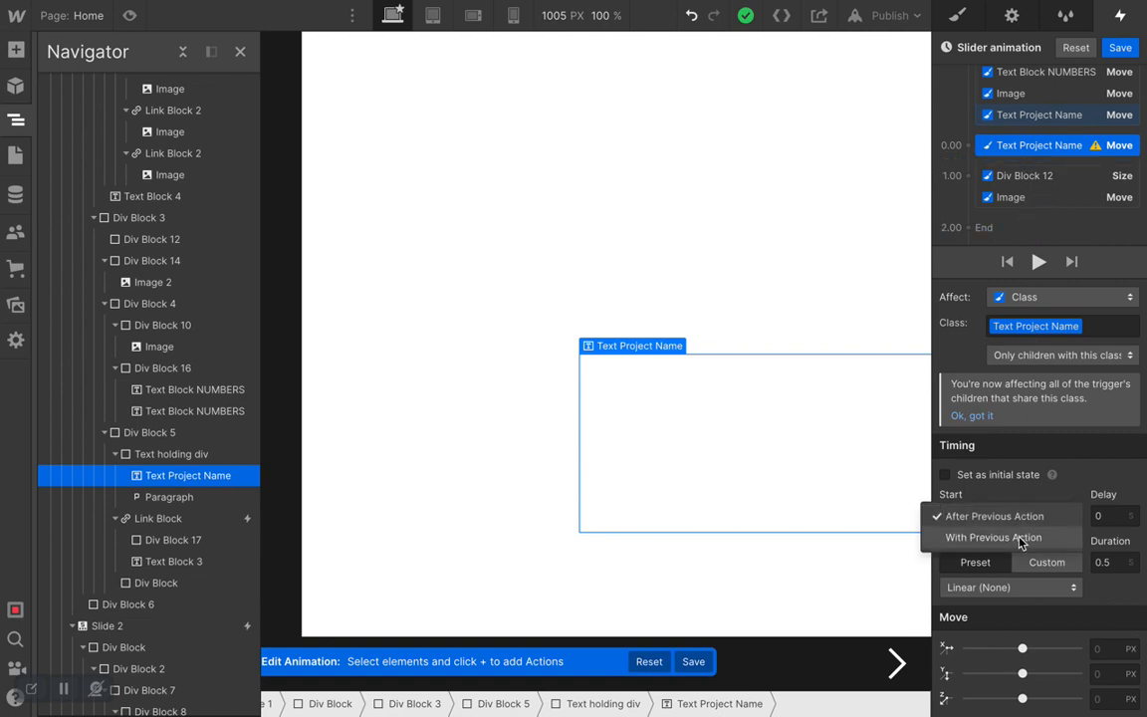
{"action": "left_click", "coordinate": [1016, 538]}
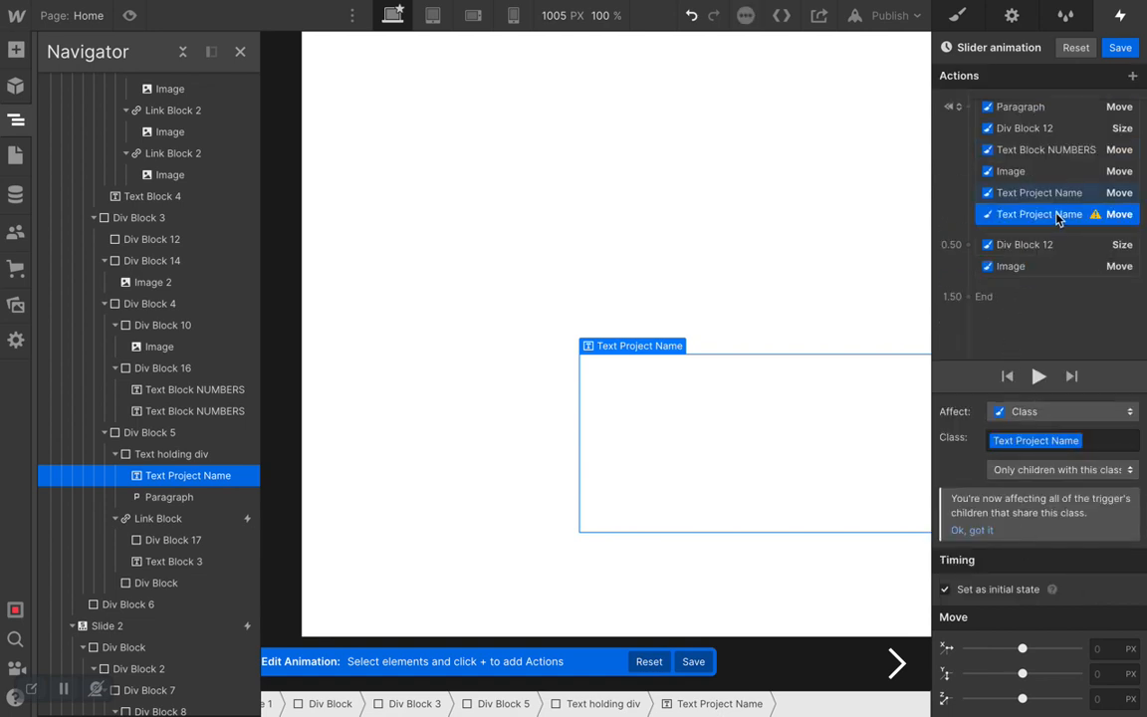
{"action": "left_click_drag", "start_coordinate": [1059, 219], "coordinate": [1050, 283]}
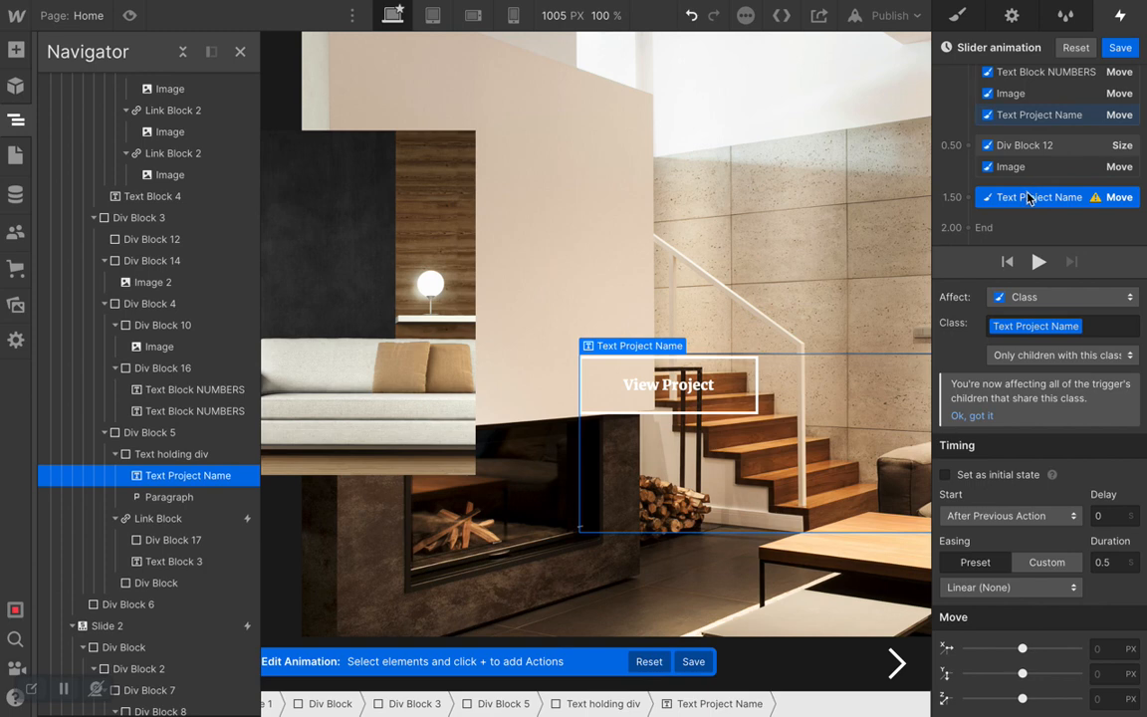
{"action": "left_click", "coordinate": [1039, 520]}
{"action": "left_click", "coordinate": [1031, 538]}
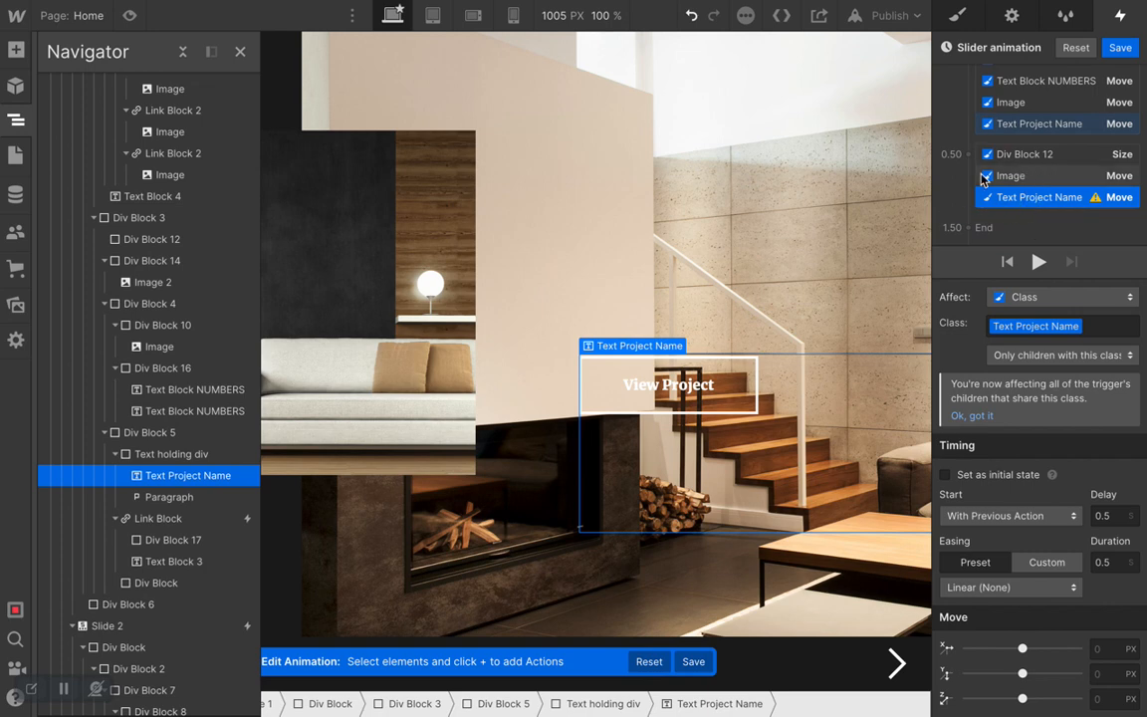
{"action": "scroll", "coordinate": [1026, 199], "scroll_direction": "up", "scroll_amount": 3}
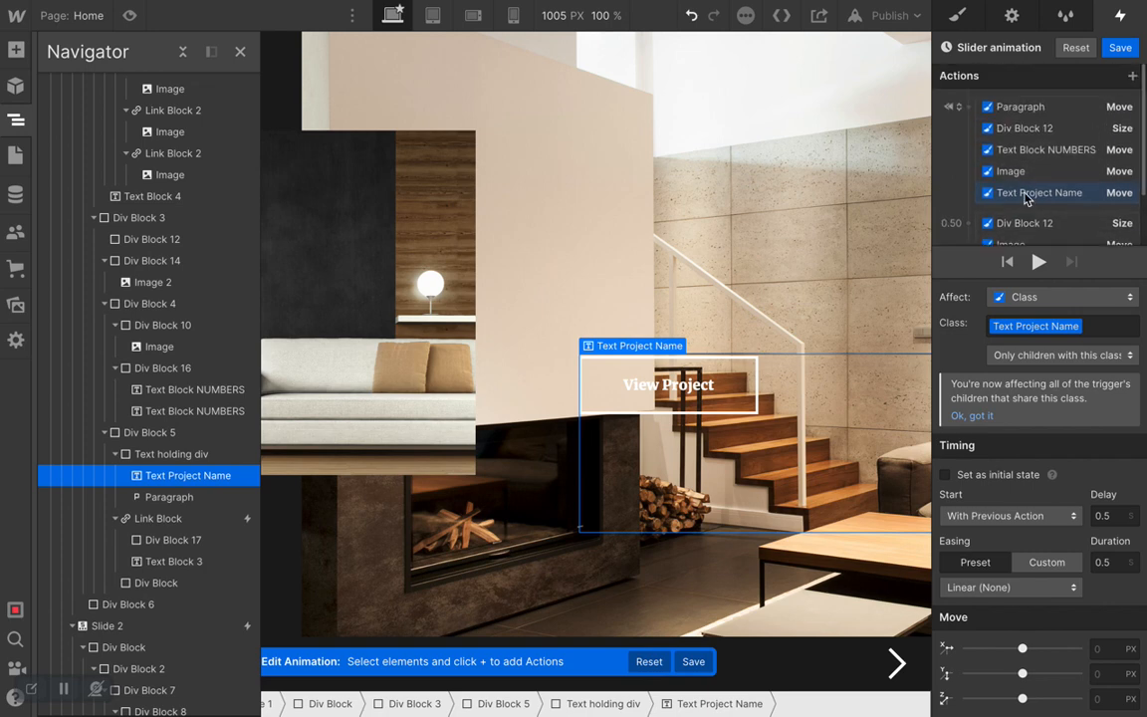
{"action": "scroll", "coordinate": [1036, 200], "scroll_direction": "down", "scroll_amount": 3}
{"action": "left_click_drag", "start_coordinate": [1005, 135], "coordinate": [968, 171]}
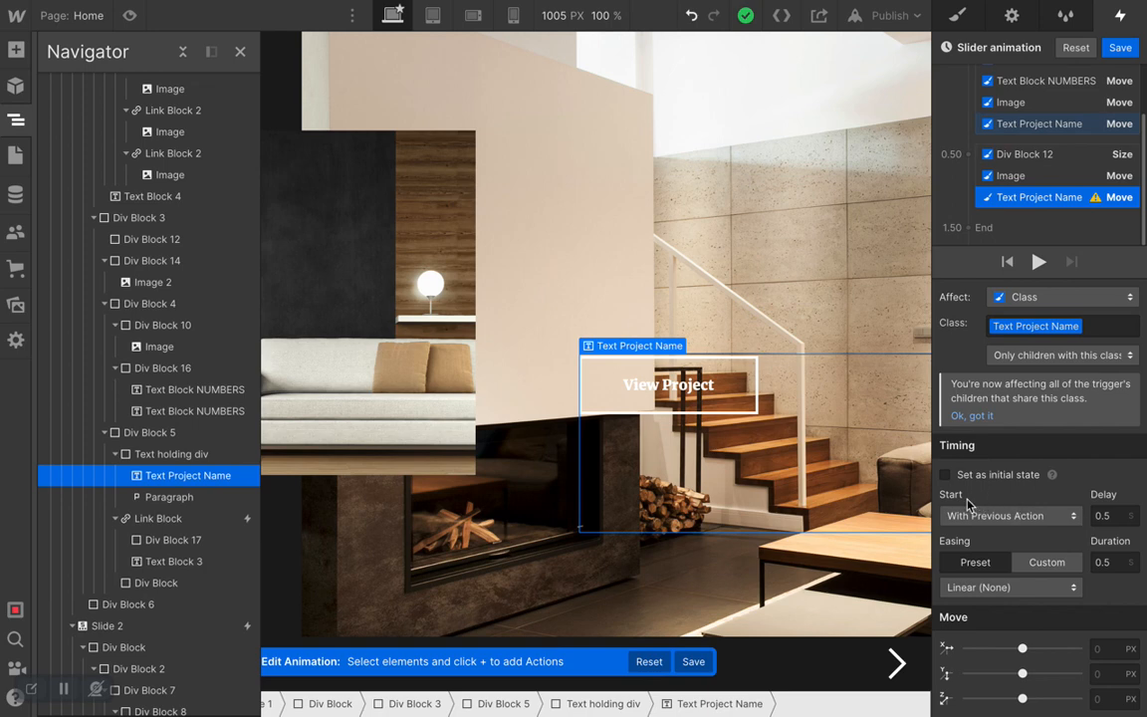
- Give the timed Text Project Name Move action a 0.7 s delay, a 1 s duration and Ease easing
{"action": "left_click", "coordinate": [1117, 515]}
{"action": "key", "text": "BackSpace"}
{"action": "type", "text": ".7"}
{"action": "key", "text": "Return"}
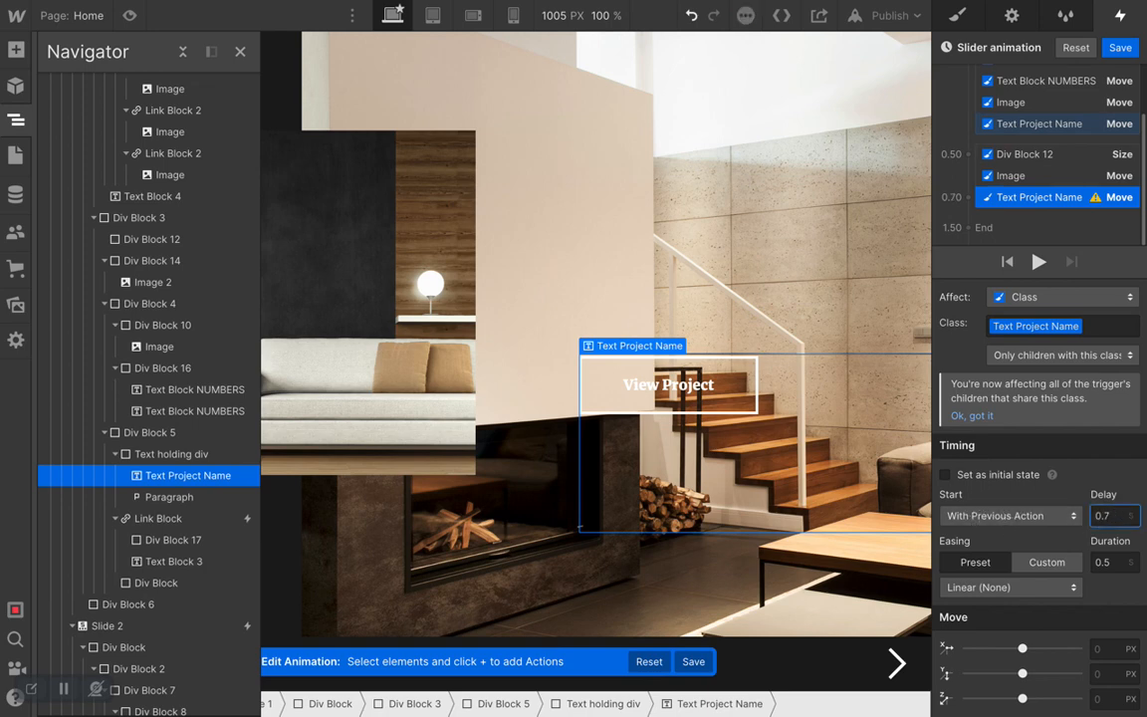
{"action": "left_click", "coordinate": [1118, 564]}
{"action": "type", "text": "1"}
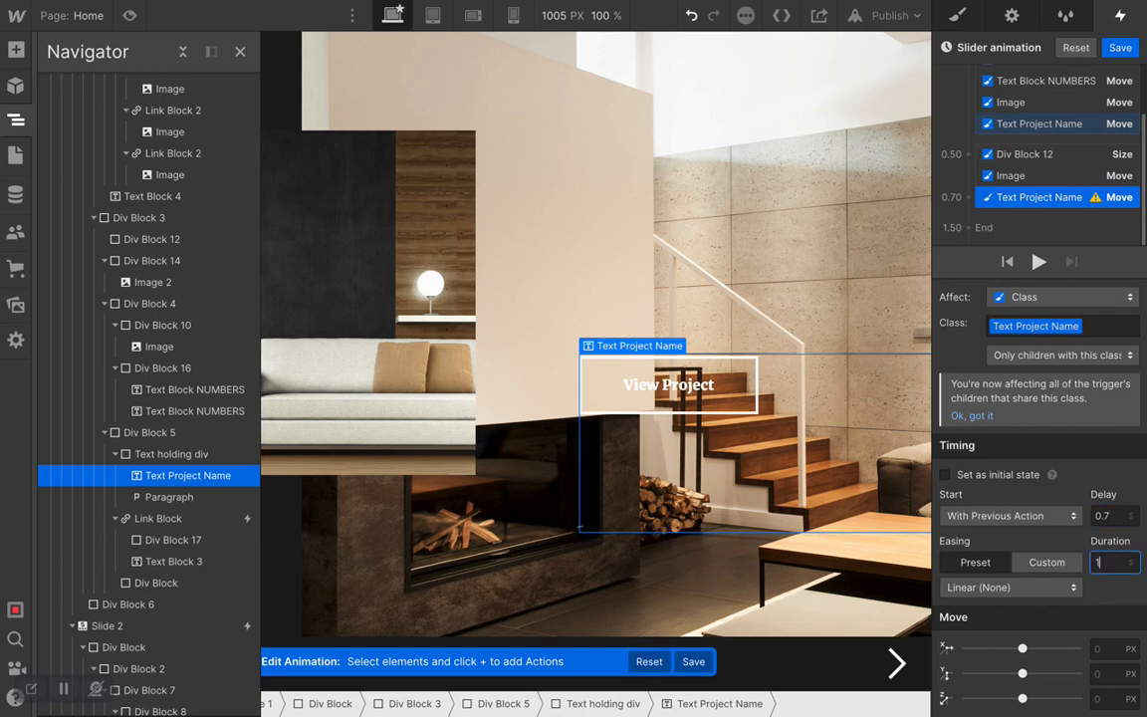
{"action": "left_click", "coordinate": [1011, 588]}
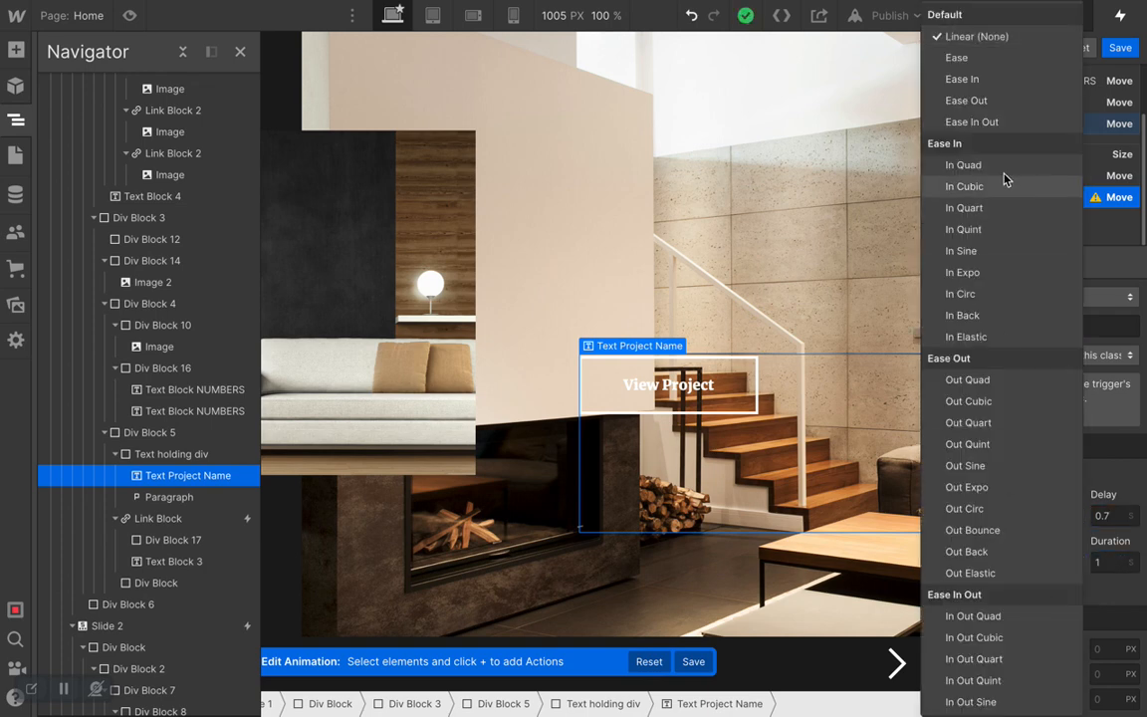
{"action": "left_click", "coordinate": [1011, 62]}
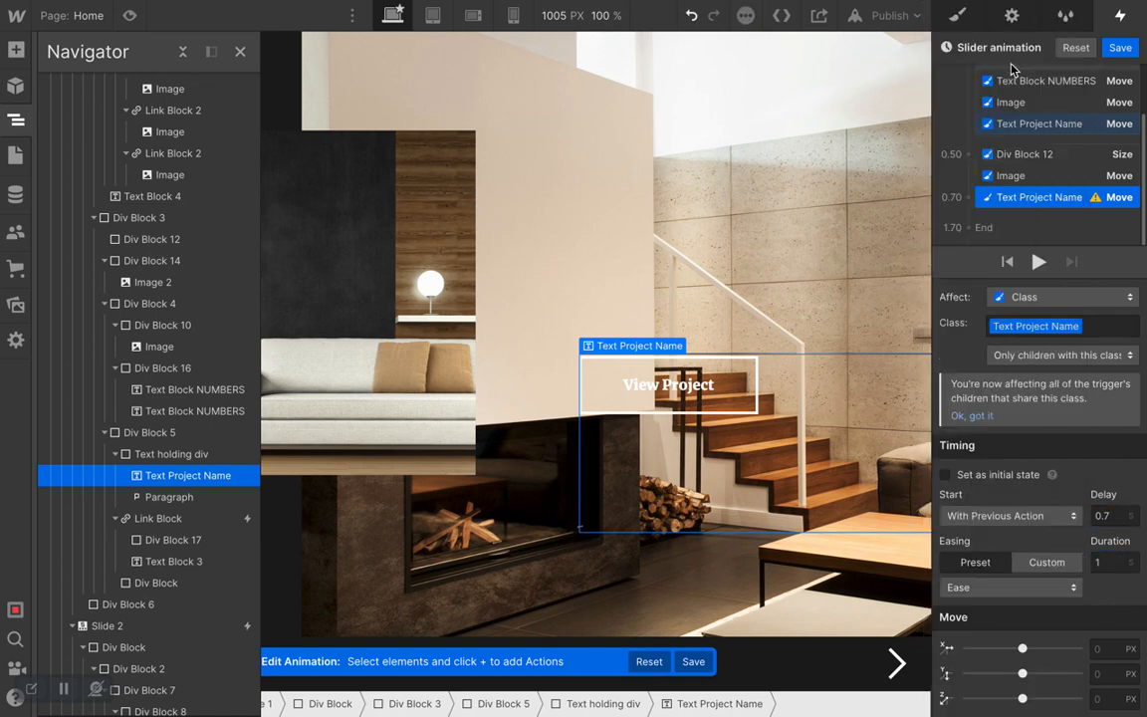
- Set the Y value of the timed Text Project Name Move action to 0%
{"action": "scroll", "coordinate": [1016, 95], "scroll_direction": "up", "scroll_amount": 1}
{"action": "left_click", "coordinate": [1098, 673]}
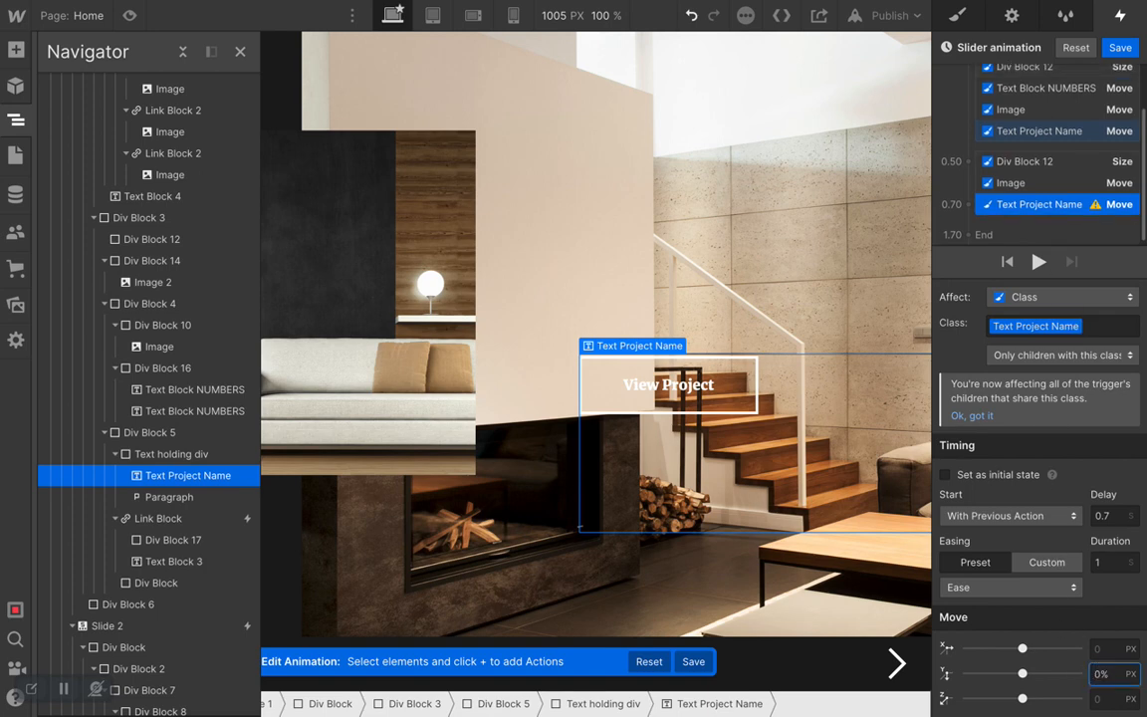
{"action": "type", "text": "0%"}
{"action": "key", "text": "Return"}
{"action": "scroll", "coordinate": [1041, 254], "scroll_direction": "down", "scroll_amount": 1}
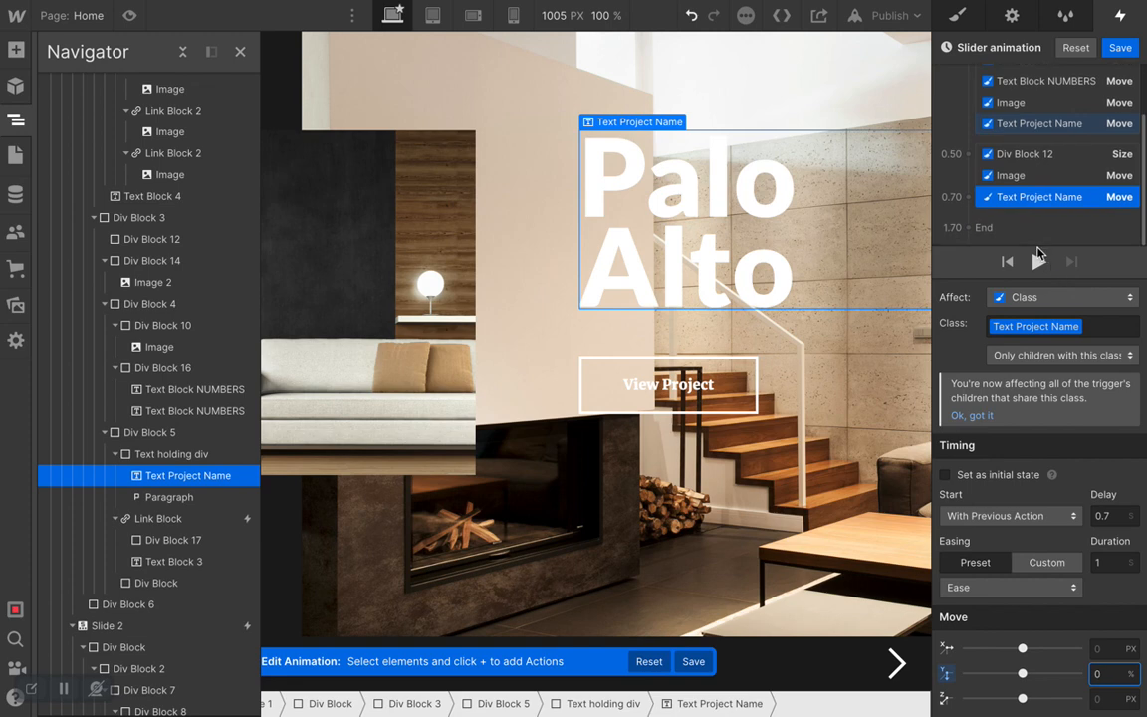
- Add a Move action for the Paragraph in the Text holding div after the timed Text Project Name action
{"action": "left_click_drag", "start_coordinate": [986, 197], "coordinate": [1020, 204]}
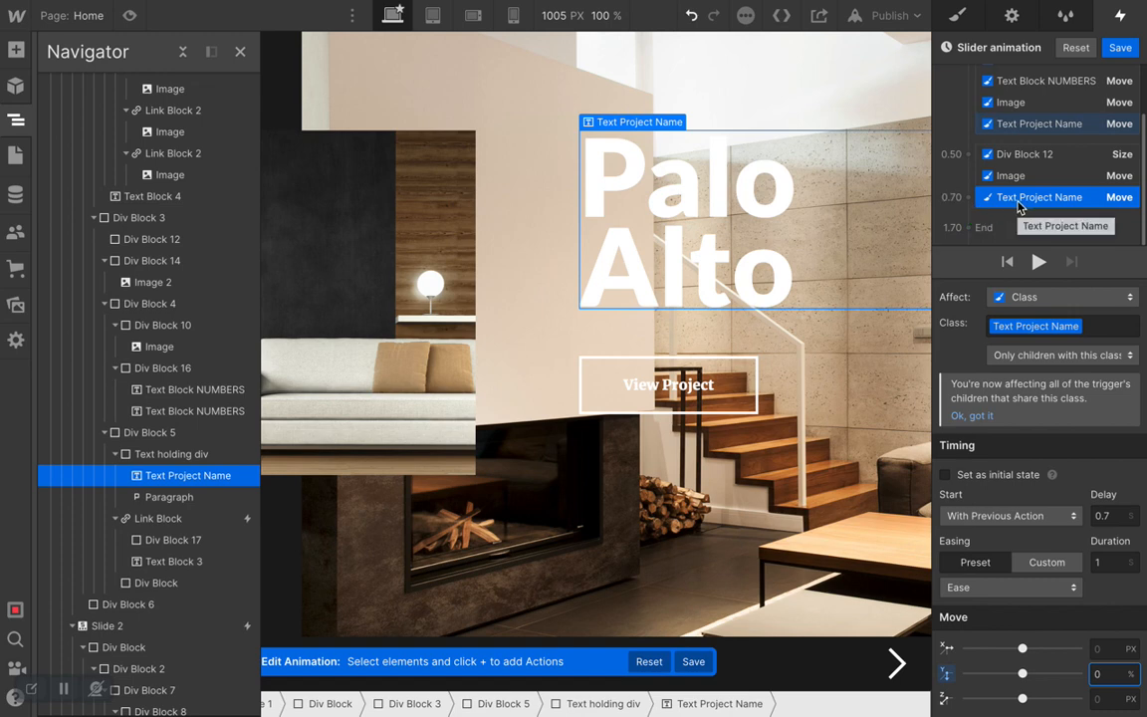
{"action": "left_click", "coordinate": [181, 498]}
{"action": "left_click_drag", "start_coordinate": [1013, 277], "coordinate": [979, 284]}
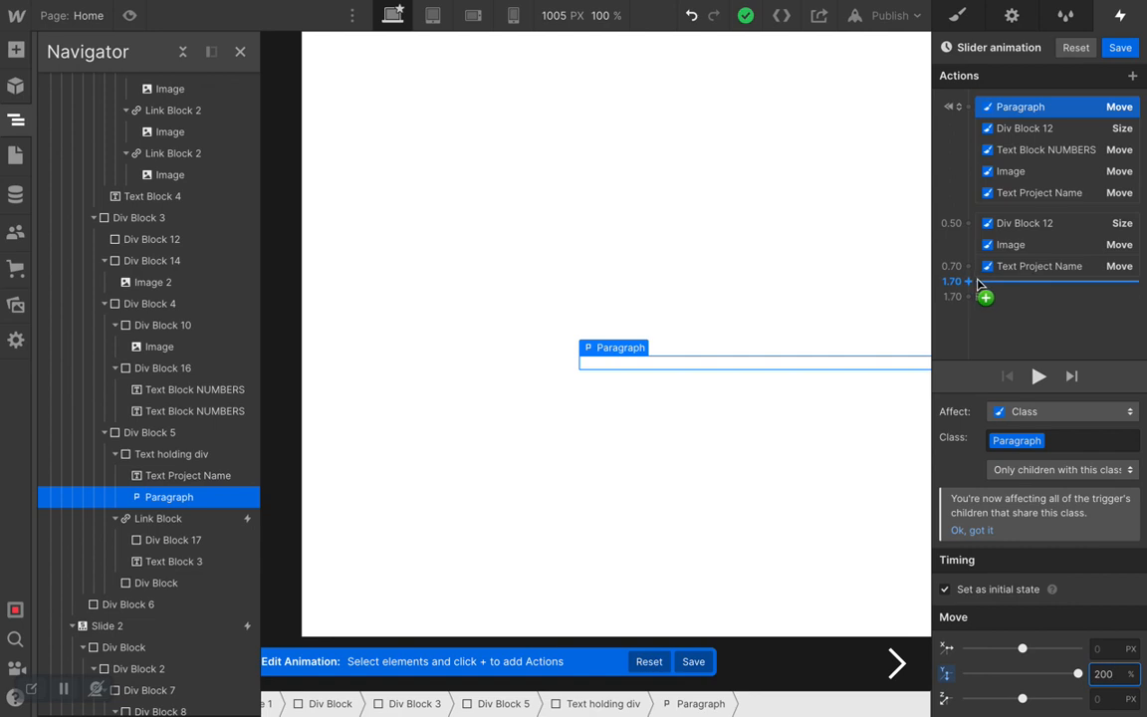
{"action": "left_click", "coordinate": [971, 286]}
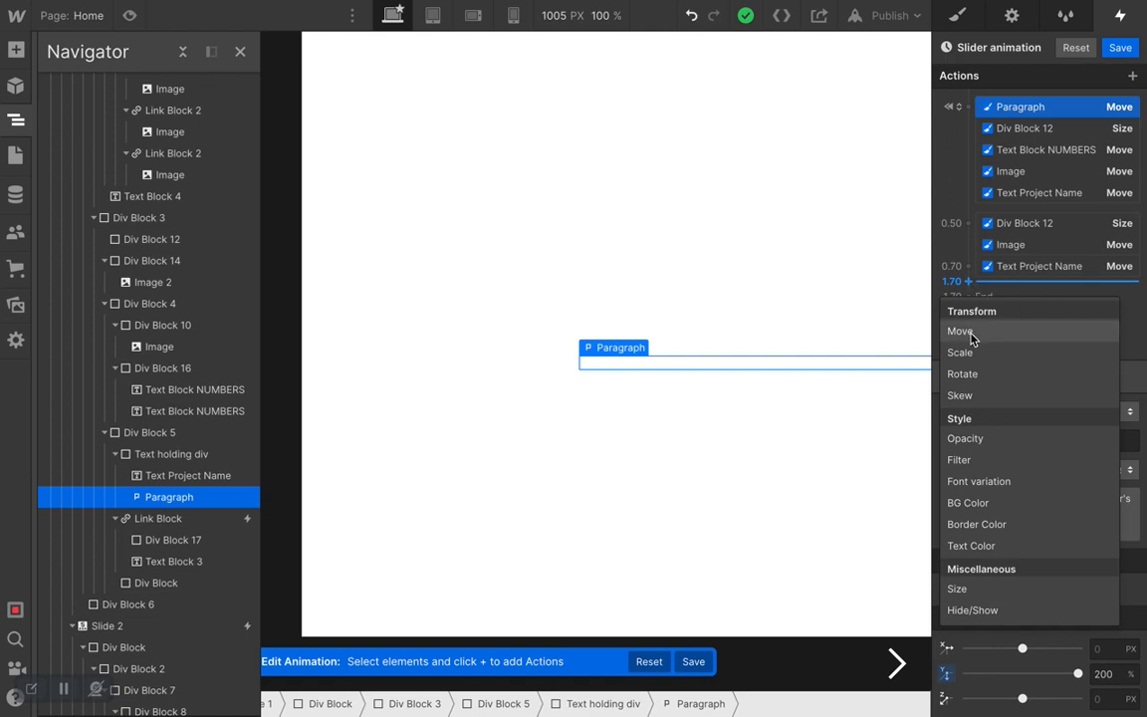
{"action": "left_click", "coordinate": [962, 332]}
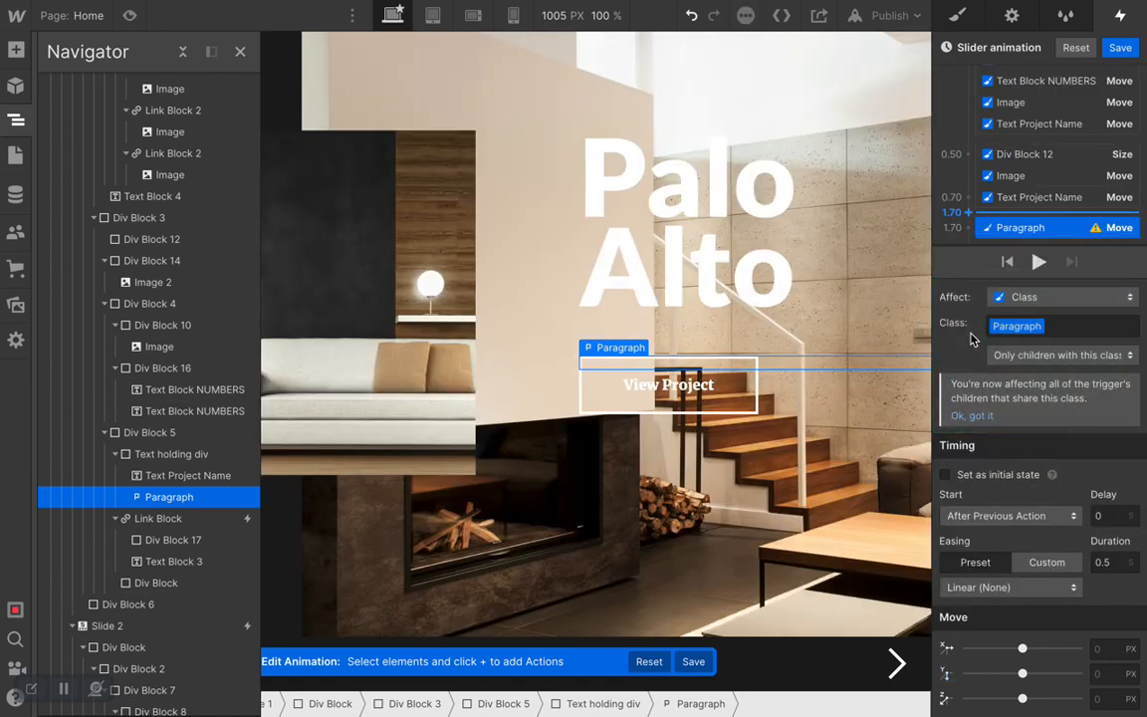
- Give the timed Paragraph Move action a 0.7 s delay and a 1 s duration, starting With Previous Action
{"action": "left_click", "coordinate": [1105, 515]}
{"action": "key", "text": "Tab"}
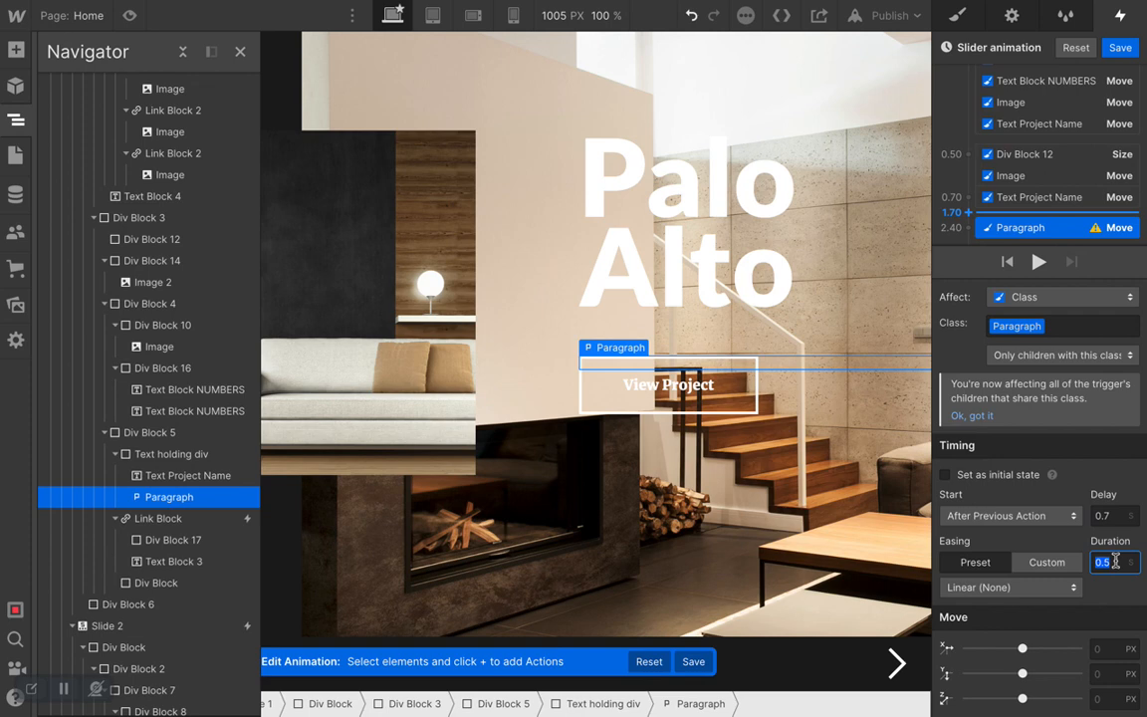
{"action": "type", "text": "1"}
{"action": "left_click", "coordinate": [1006, 515]}
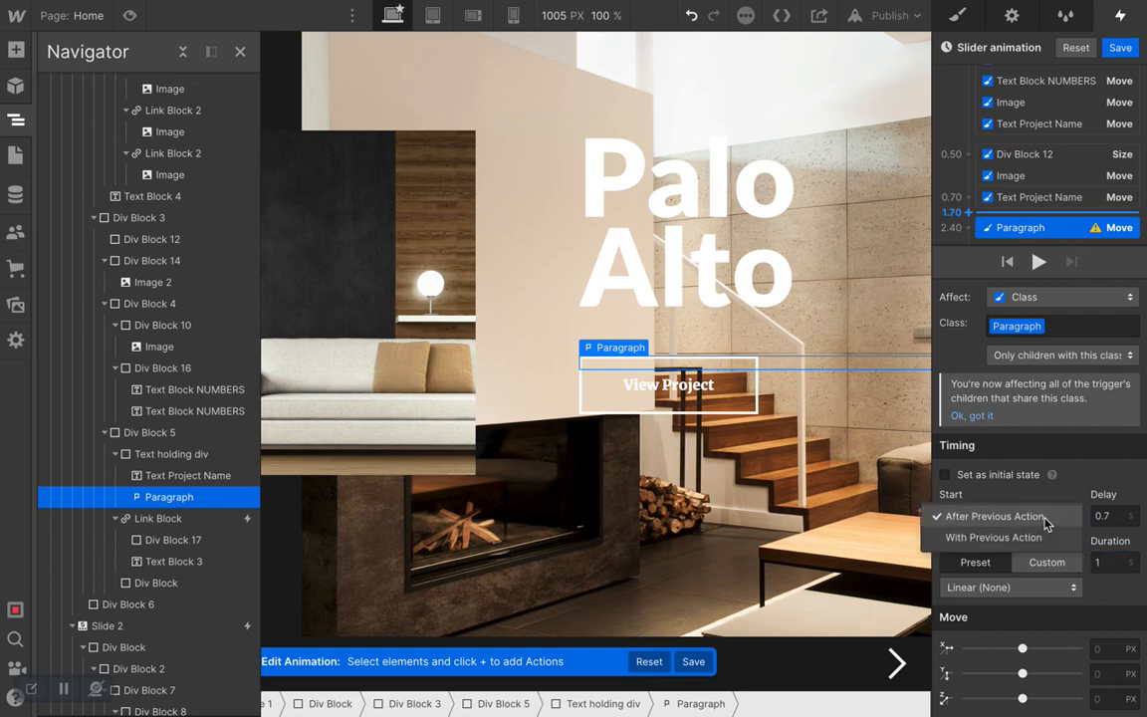
{"action": "left_click", "coordinate": [1006, 537]}
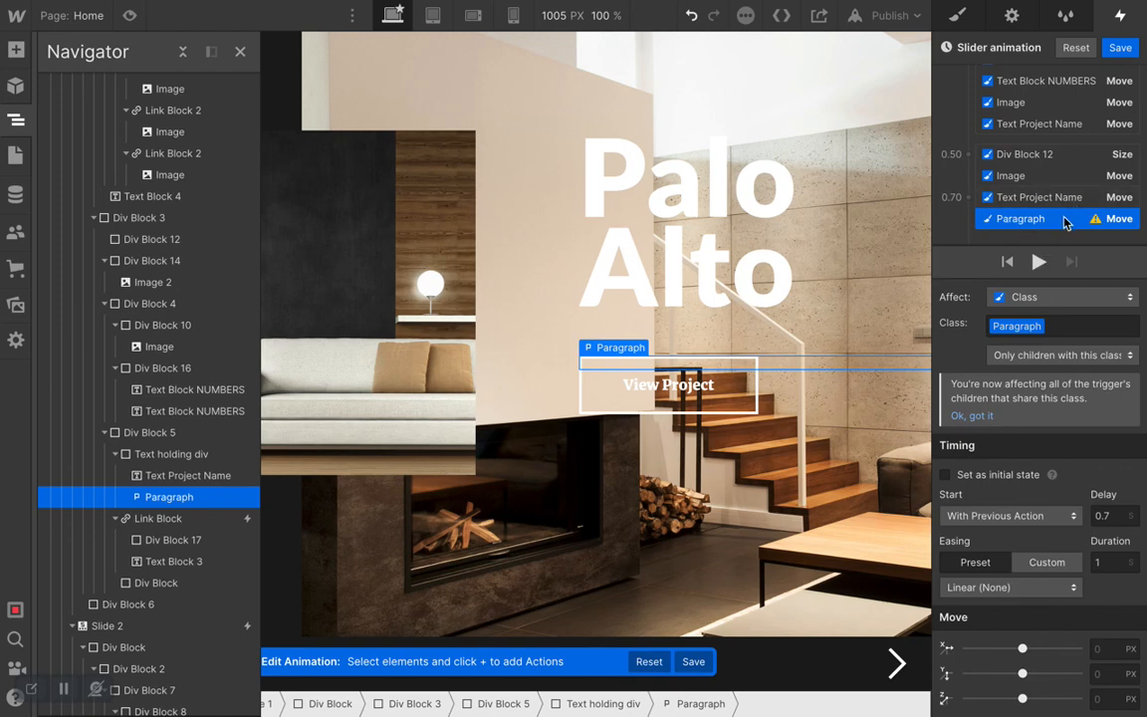
- Set the timed Paragraph Move action's Y value to 0% and its easing to Ease
{"action": "left_click", "coordinate": [1110, 675]}
{"action": "left_click", "coordinate": [1010, 587]}
{"action": "left_click", "coordinate": [961, 57]}
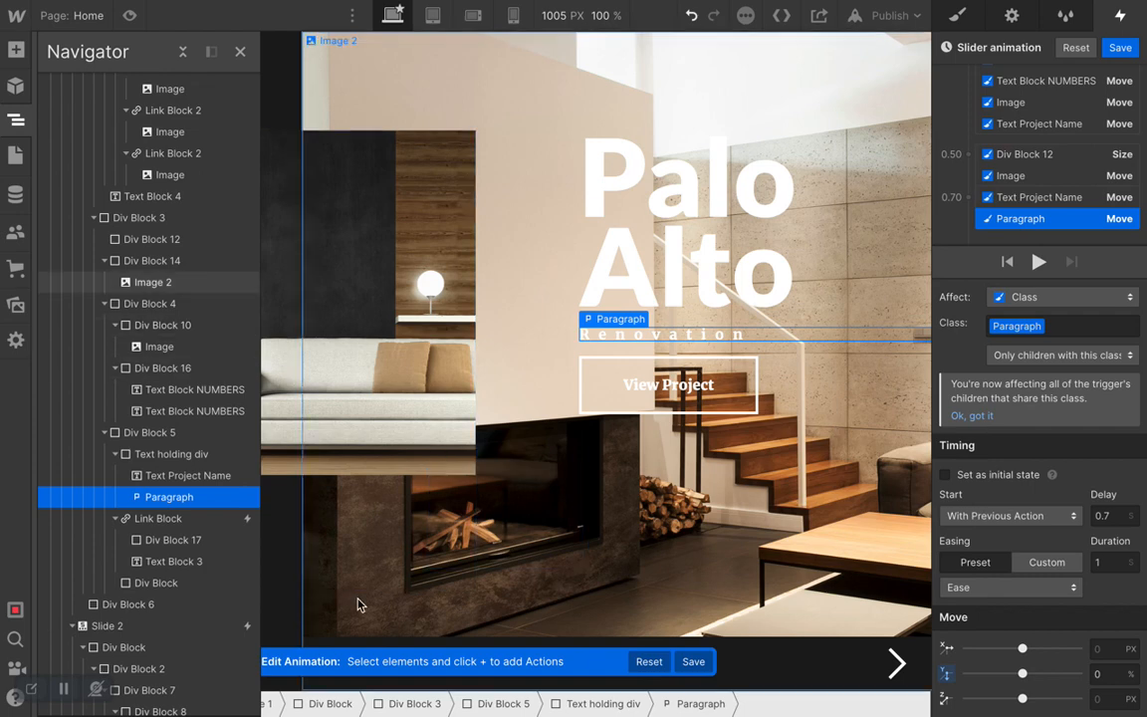
- Add a Move action for Text Block NUMBERS in Div Block 16 after the timed Paragraph action
{"action": "left_click", "coordinate": [469, 563]}
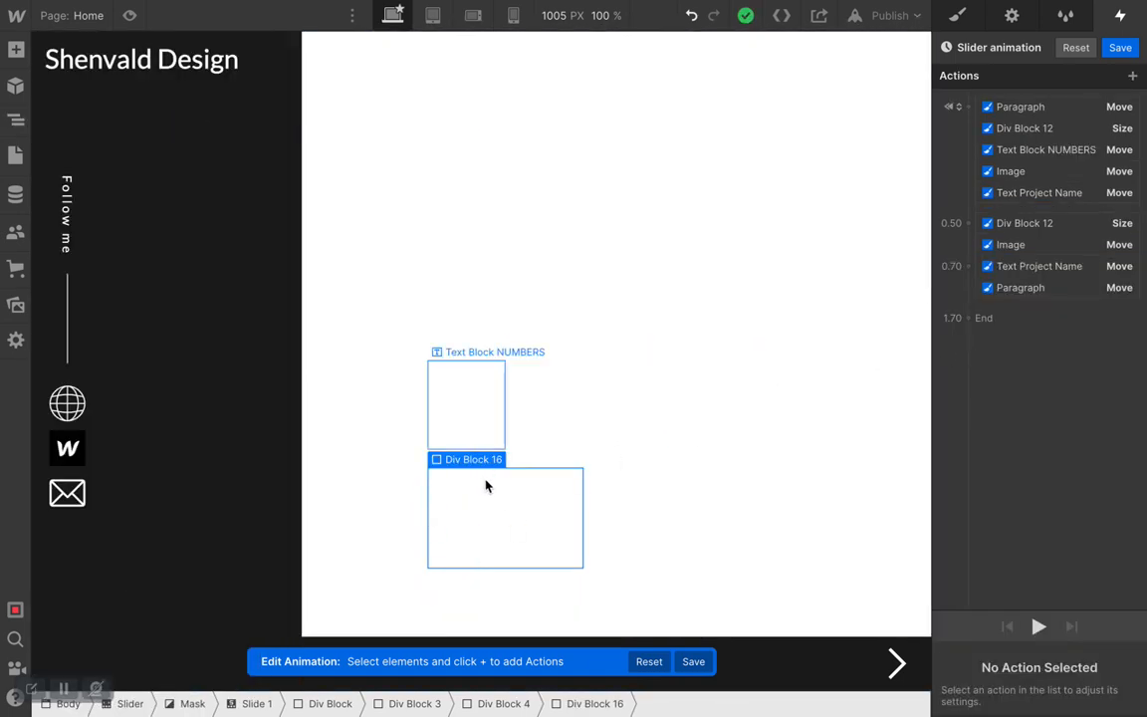
{"action": "left_click", "coordinate": [468, 438]}
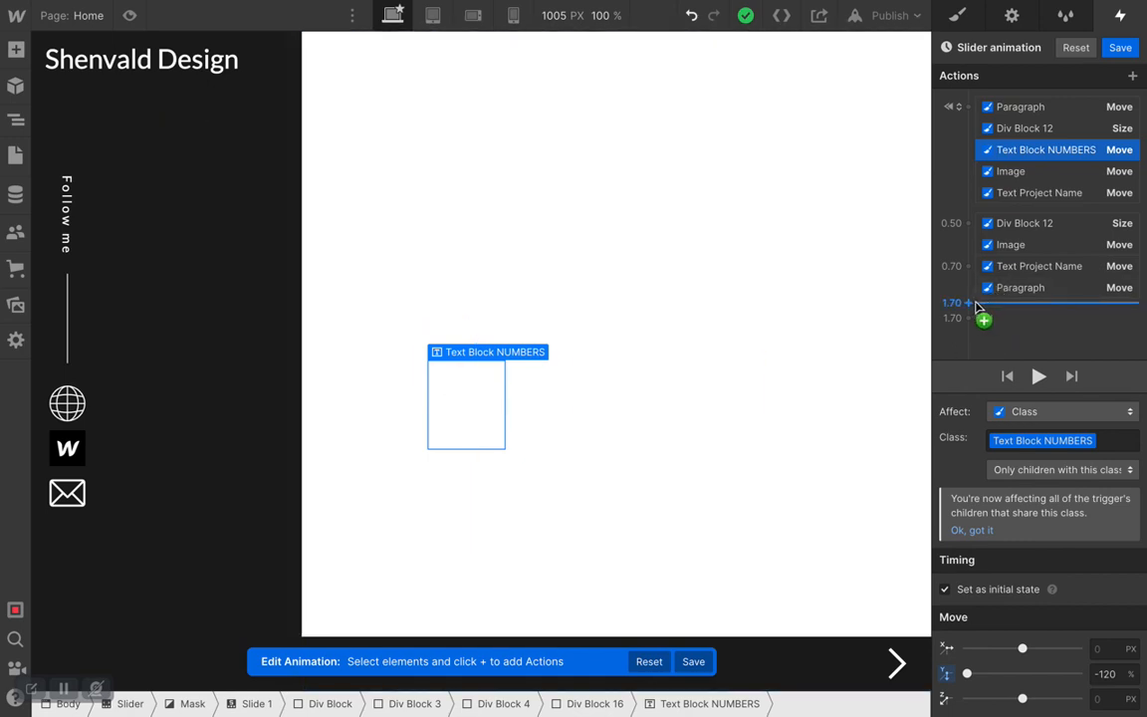
{"action": "left_click", "coordinate": [975, 309]}
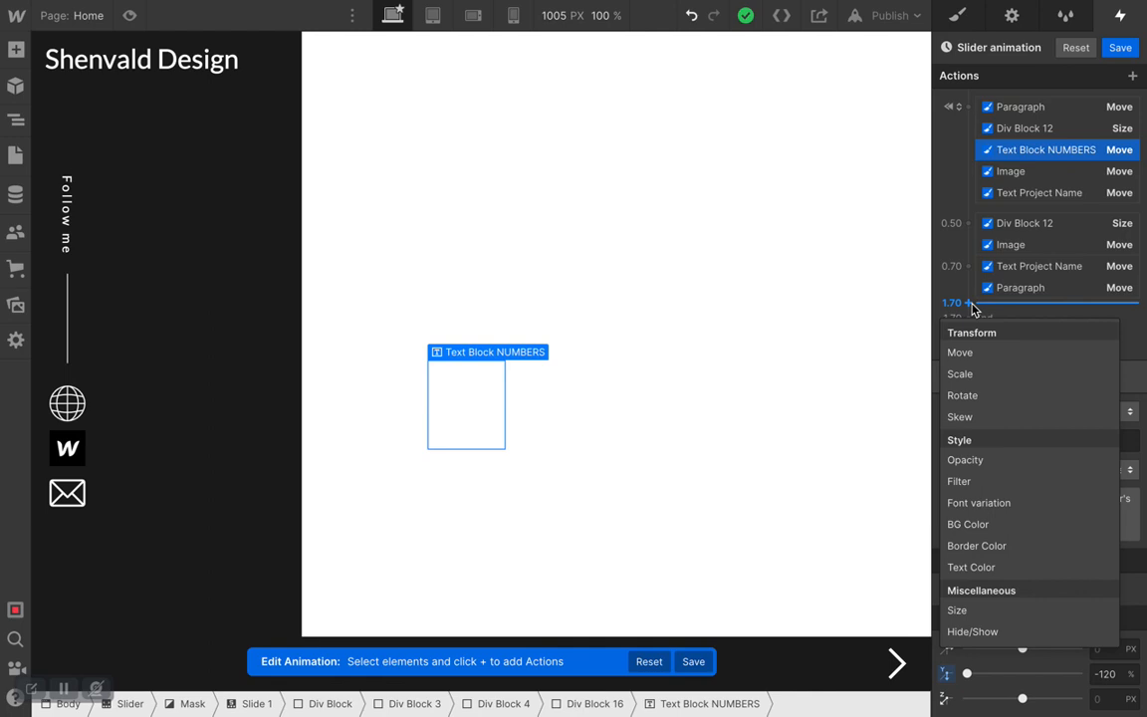
{"action": "left_click", "coordinate": [986, 354]}
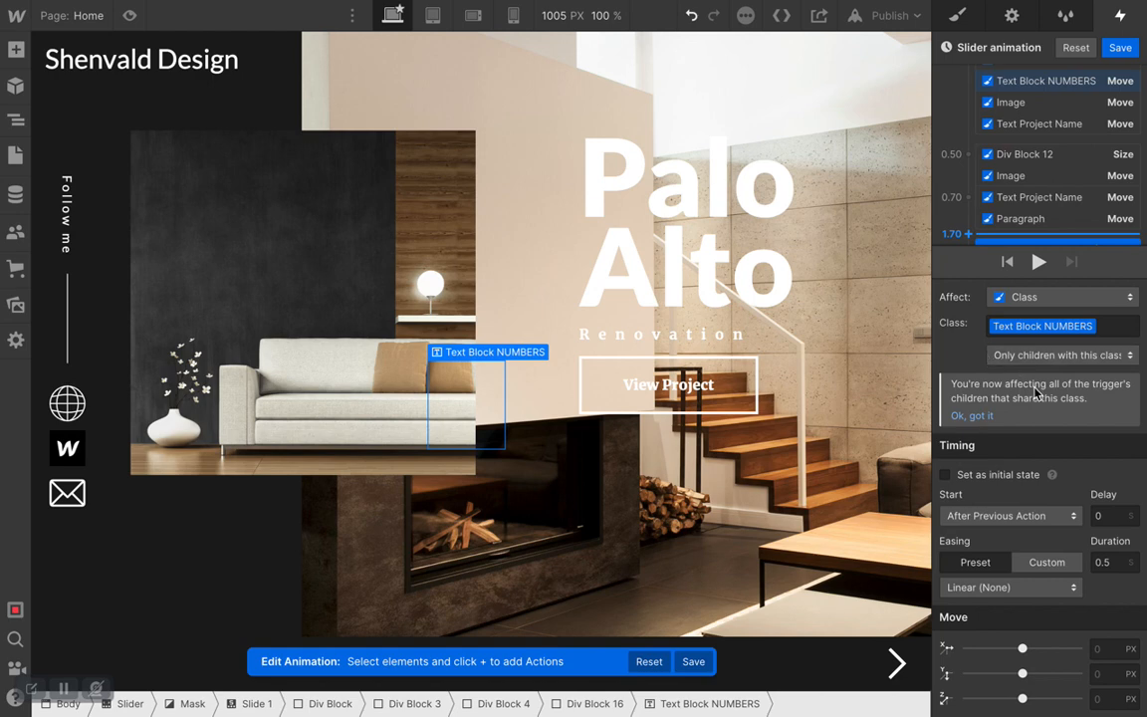
- Start the timed Text Block NUMBERS Move action With Previous Action, using a 1.25 s delay, 0.75 s duration and Ease easing
{"action": "left_click", "coordinate": [1008, 516]}
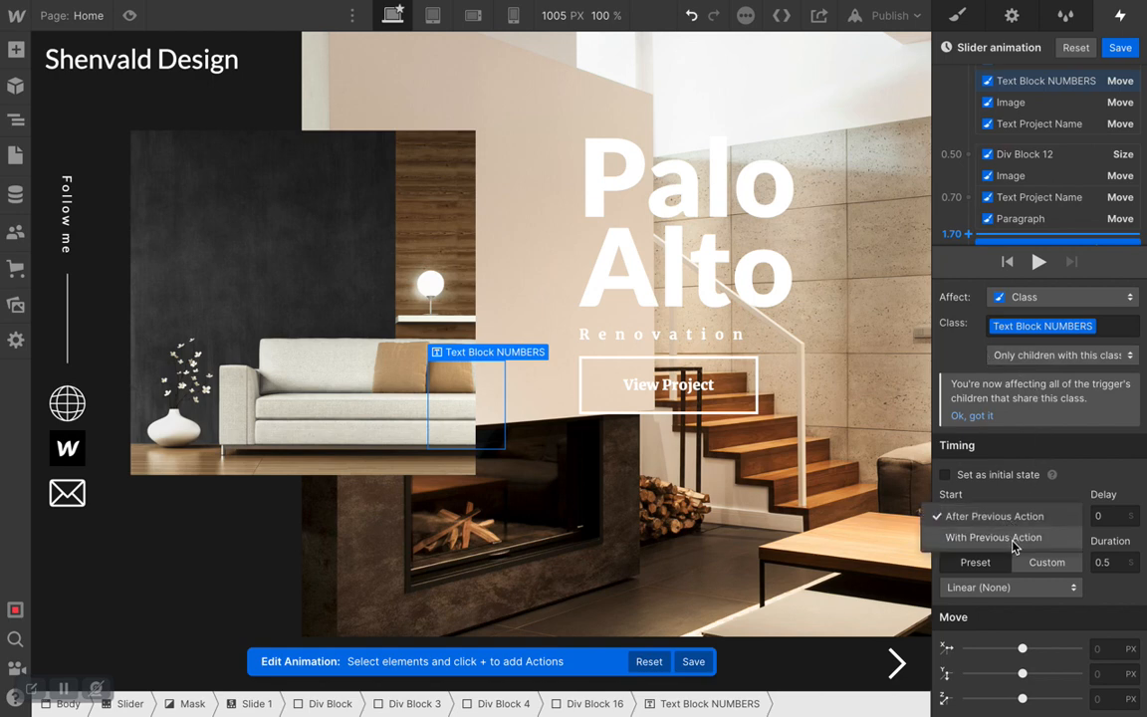
{"action": "left_click", "coordinate": [1012, 537]}
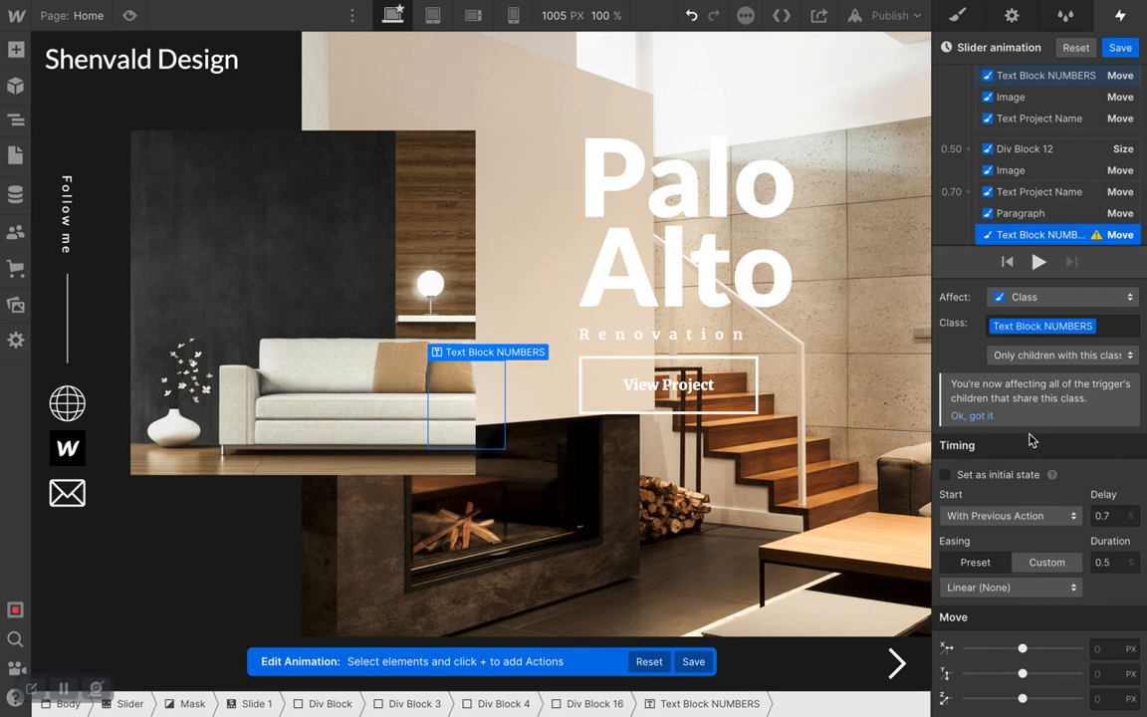
{"action": "left_click", "coordinate": [1117, 516]}
{"action": "type", "text": "1.25"}
{"action": "left_click", "coordinate": [1116, 564]}
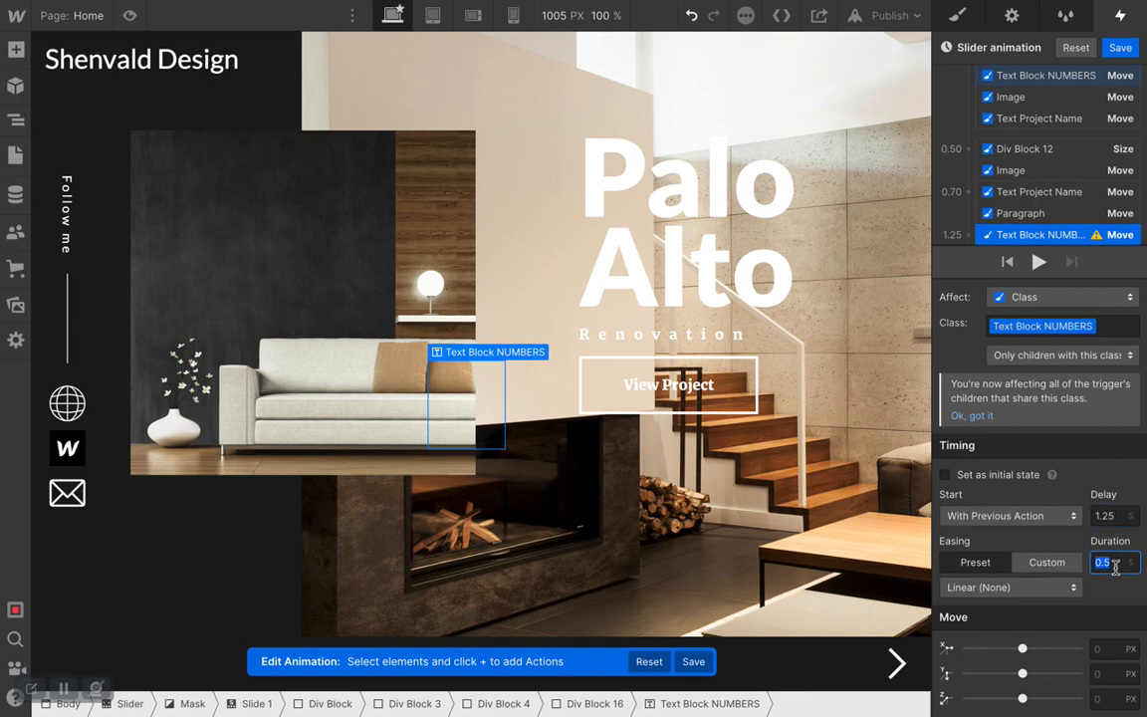
{"action": "key", "text": "BackSpace"}
{"action": "left_click", "coordinate": [1058, 587]}
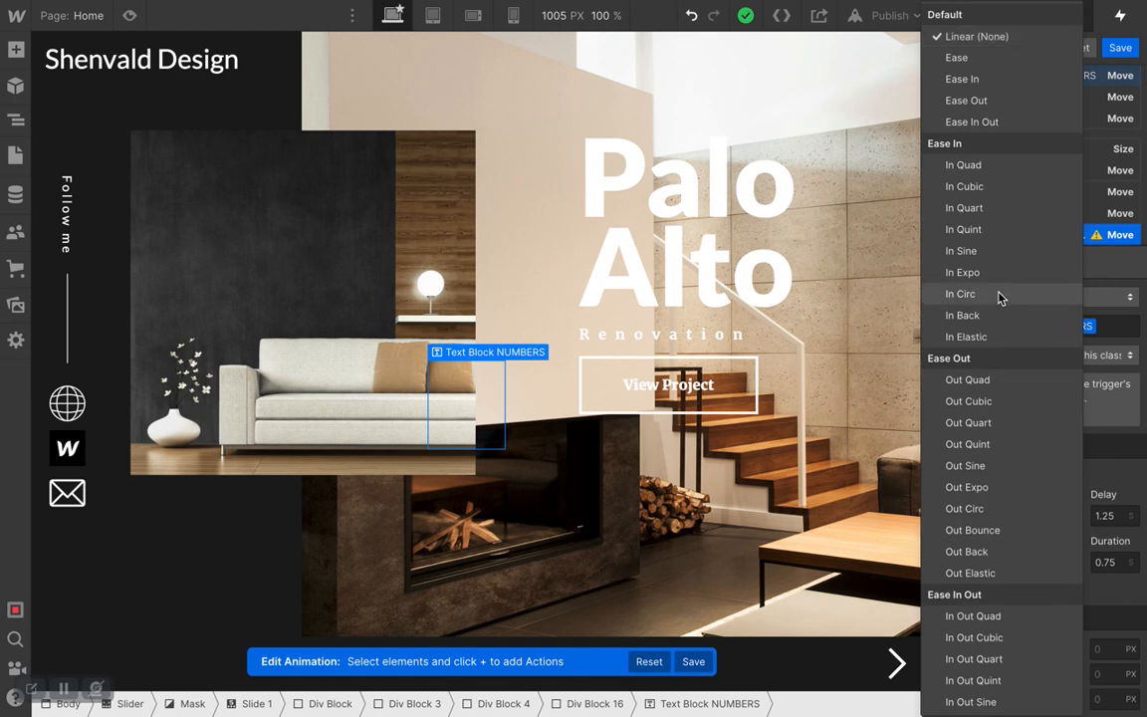
{"action": "left_click", "coordinate": [956, 57]}
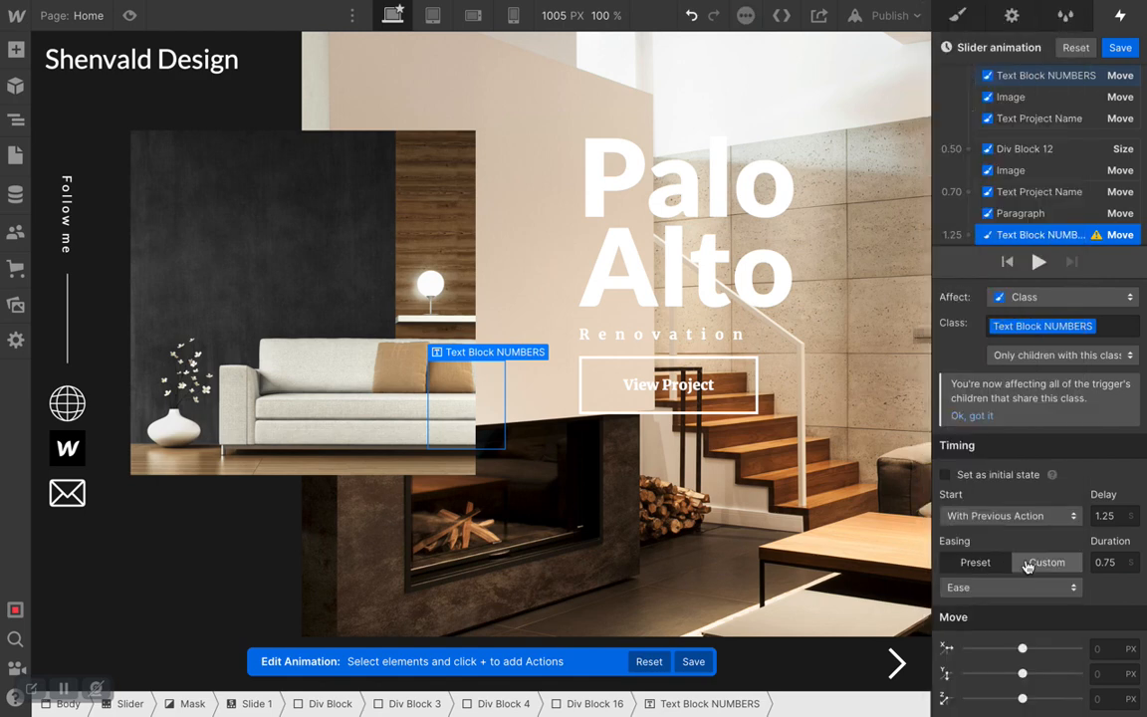
- Set the Y value of the timed Text Block NUMBERS Move action to 0% and save the Slider animation
{"action": "left_click", "coordinate": [1119, 673]}
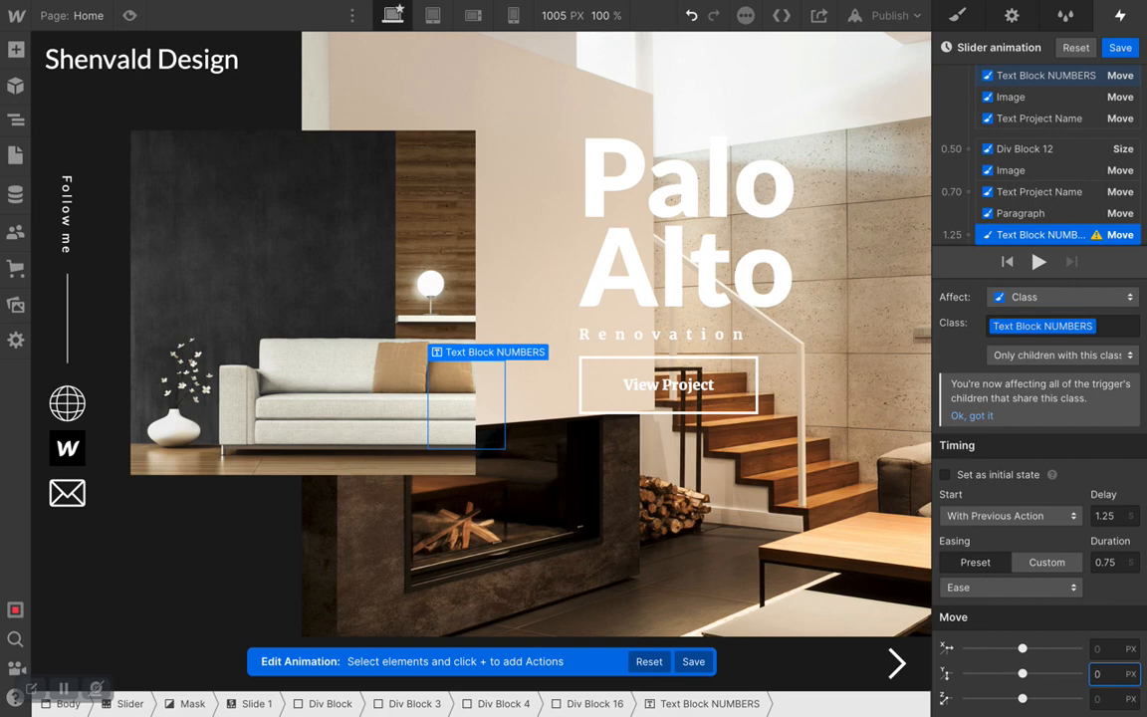
{"action": "key", "text": "Return"}
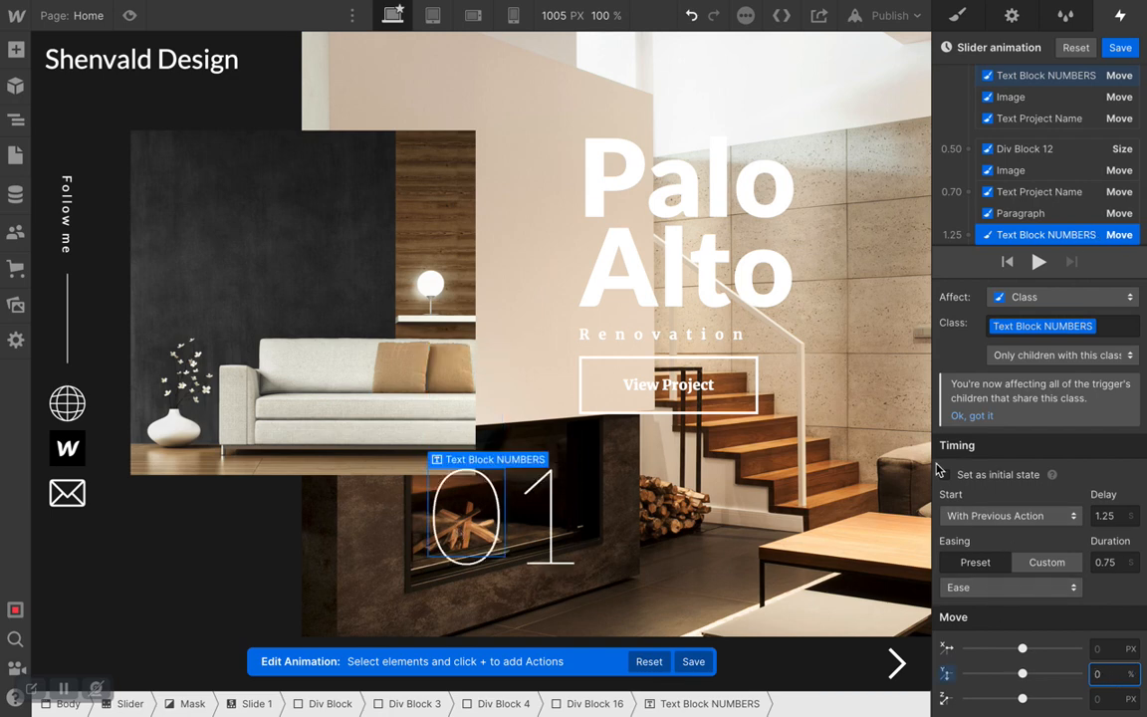
{"action": "scroll", "coordinate": [1051, 215], "scroll_direction": "down", "scroll_amount": 1}
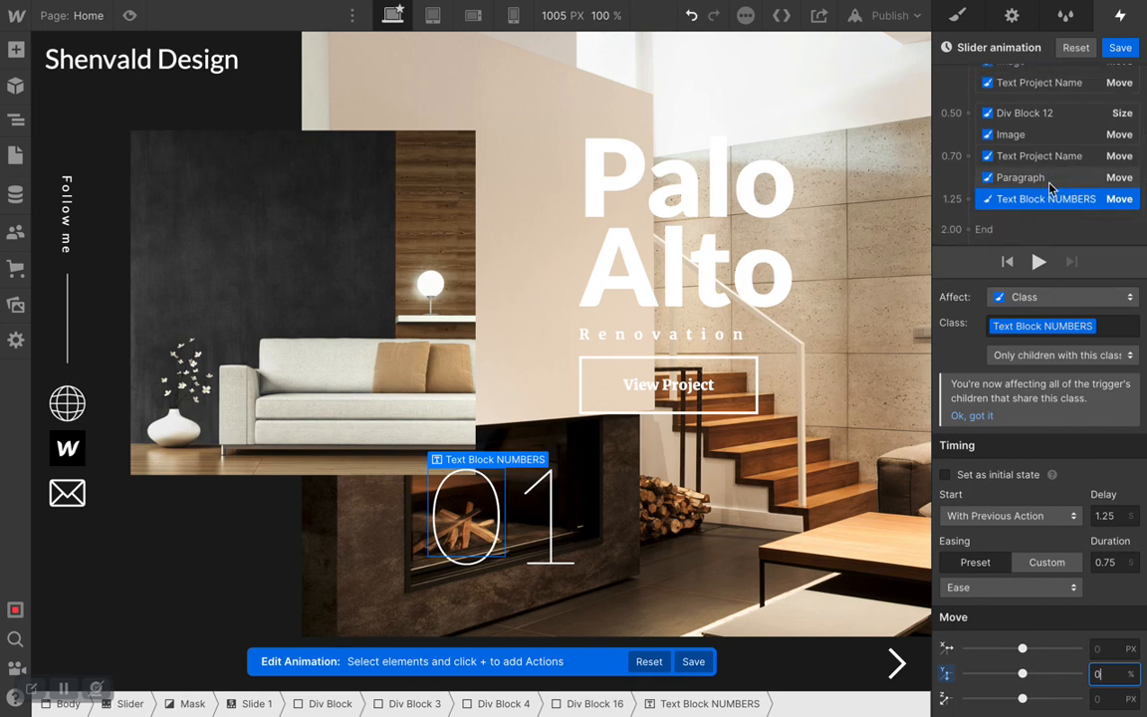
{"action": "scroll", "coordinate": [1049, 191], "scroll_direction": "up", "scroll_amount": 3}
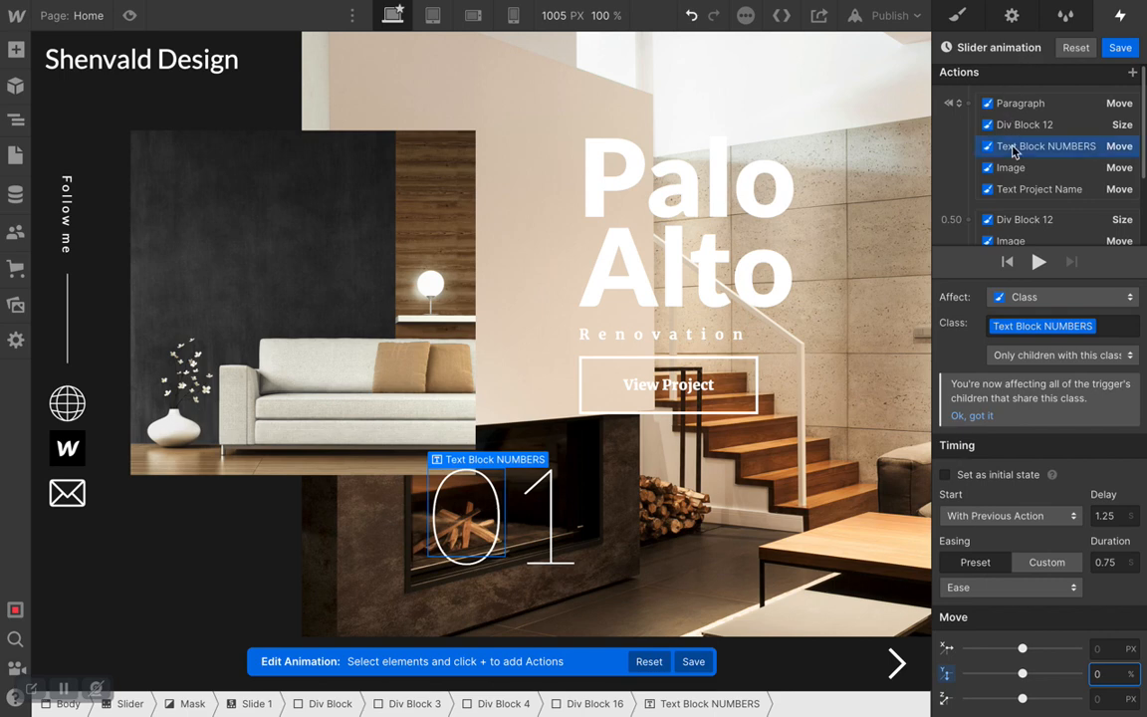
{"action": "left_click_drag", "start_coordinate": [1051, 119], "coordinate": [1050, 191]}
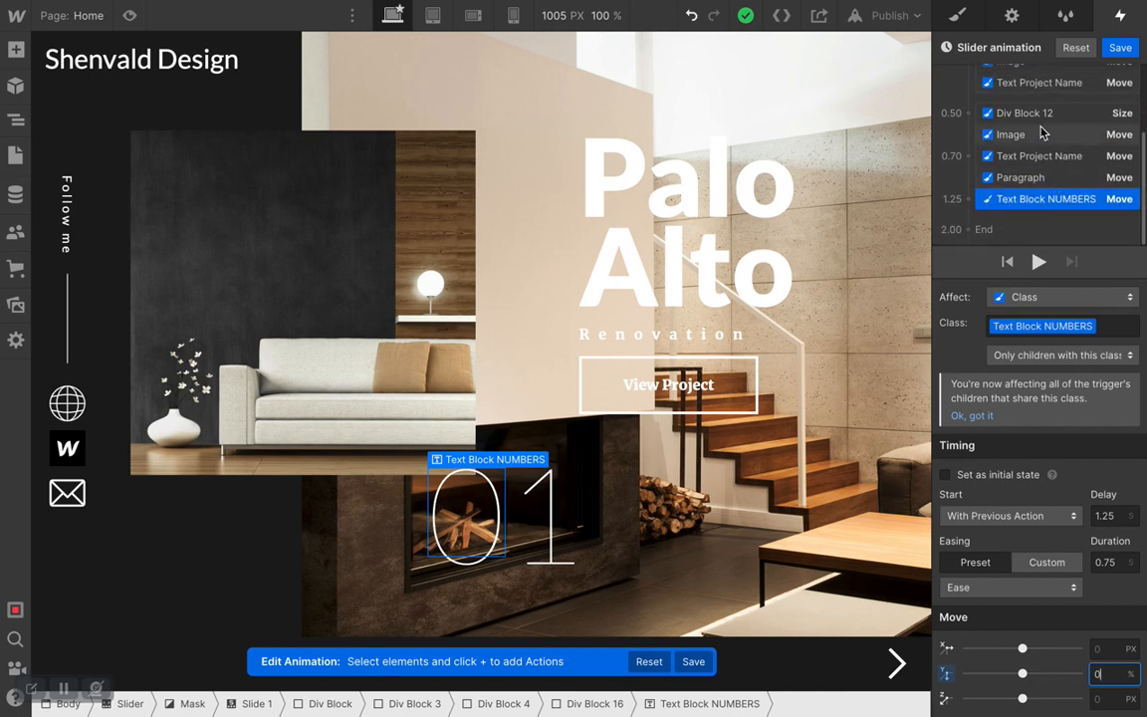
{"action": "mouse_move", "coordinate": [954, 116]}
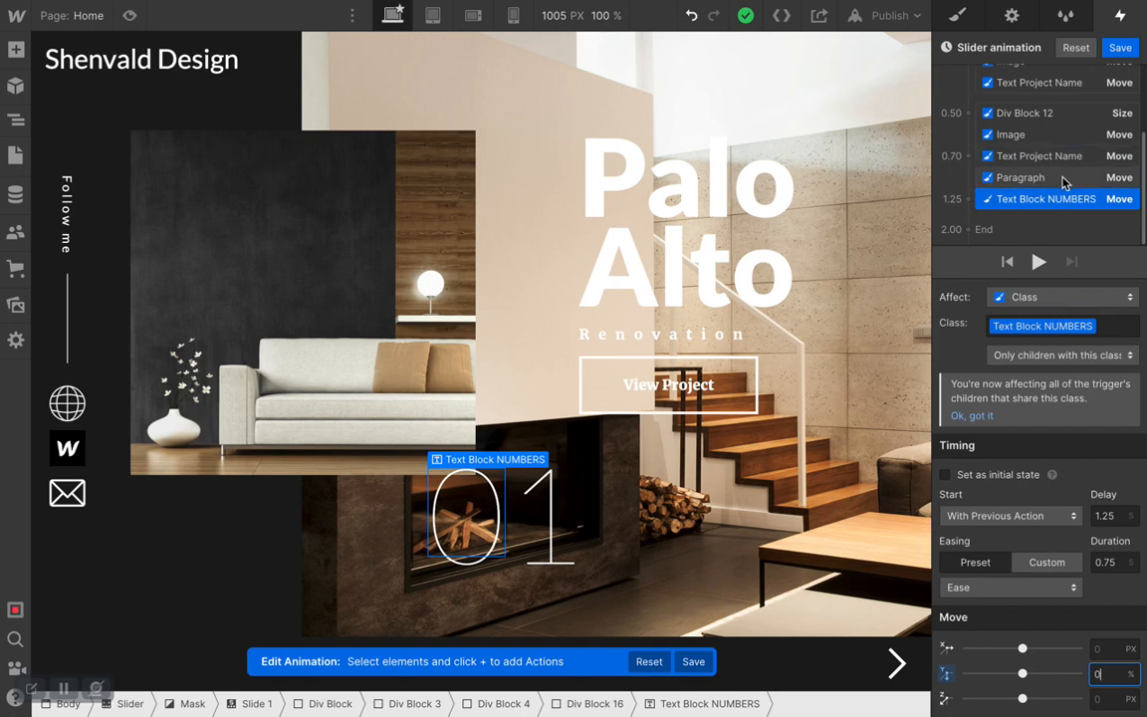
{"action": "mouse_move", "coordinate": [1051, 207]}
{"action": "left_mouse_down"}
{"action": "mouse_move", "coordinate": [1025, 185]}
{"action": "mouse_move", "coordinate": [958, 198]}
{"action": "mouse_move", "coordinate": [964, 209]}
{"action": "mouse_move", "coordinate": [1074, 195]}
{"action": "left_mouse_up"}
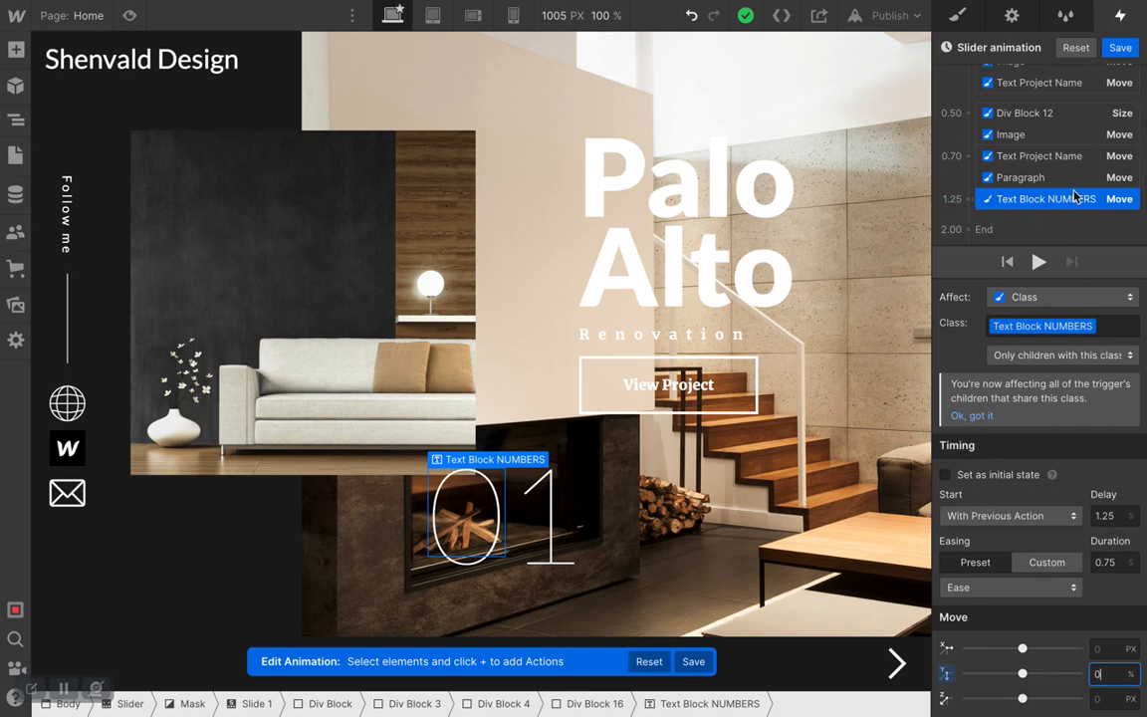
{"action": "left_click", "coordinate": [1120, 47]}
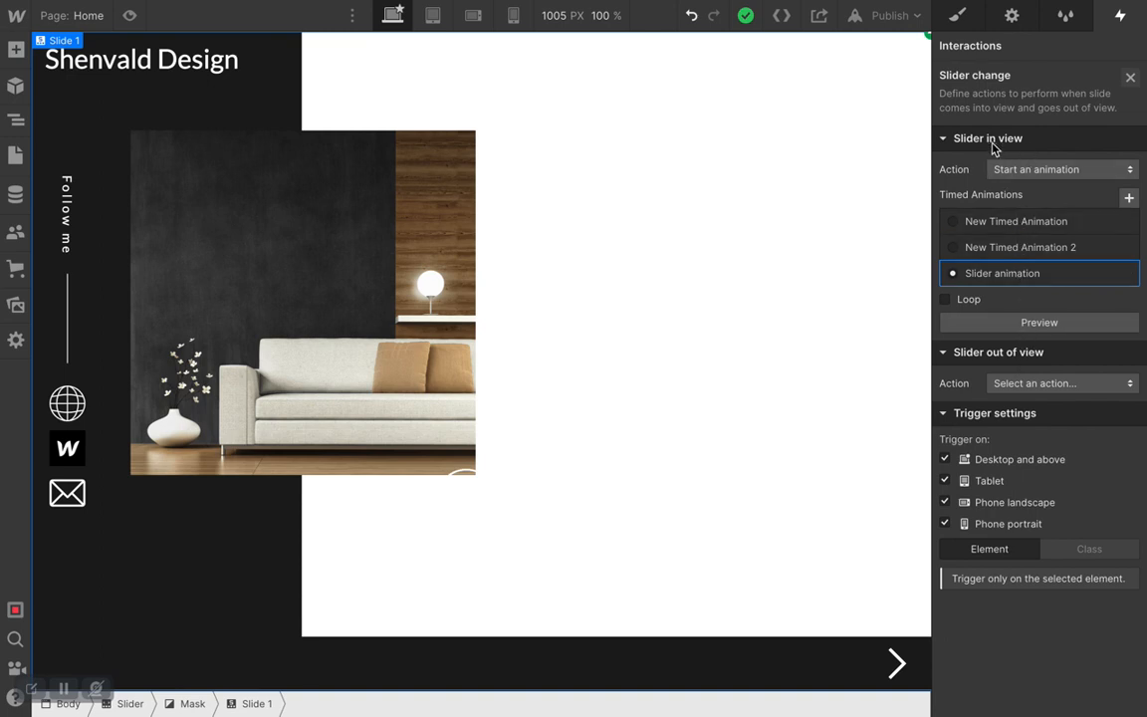
- Make Slider out of view start an animation, using a duplicate of Slider animation named Slider animation 2
{"action": "left_click", "coordinate": [1048, 382]}
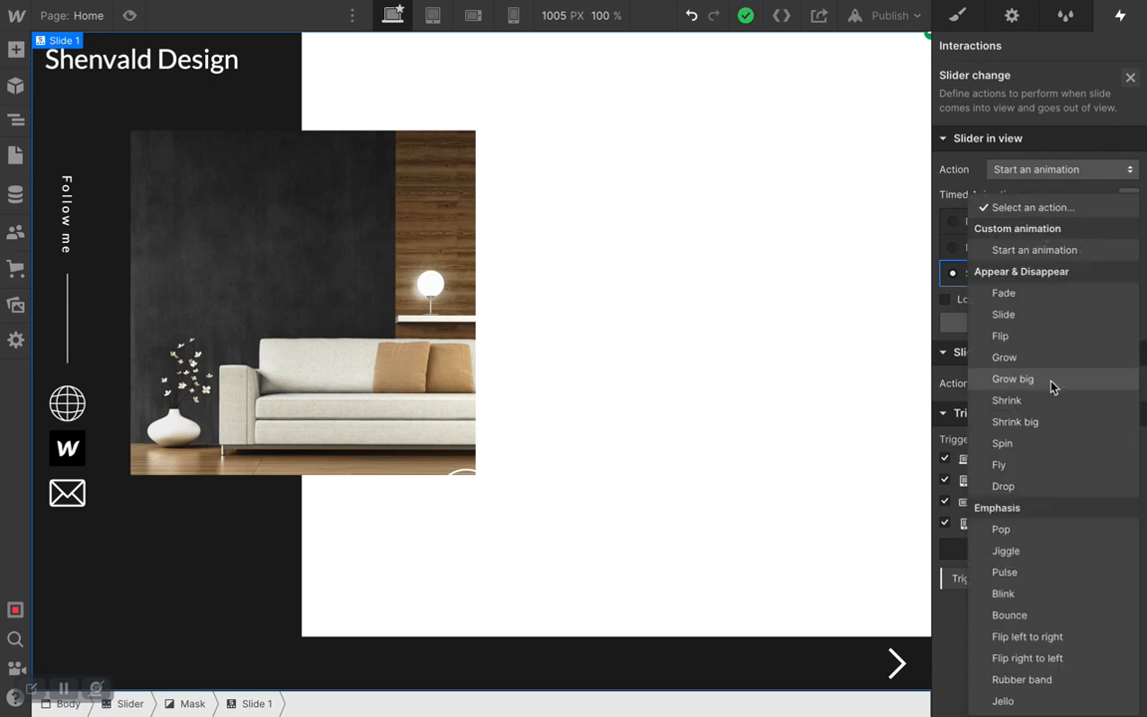
{"action": "left_click", "coordinate": [1035, 252]}
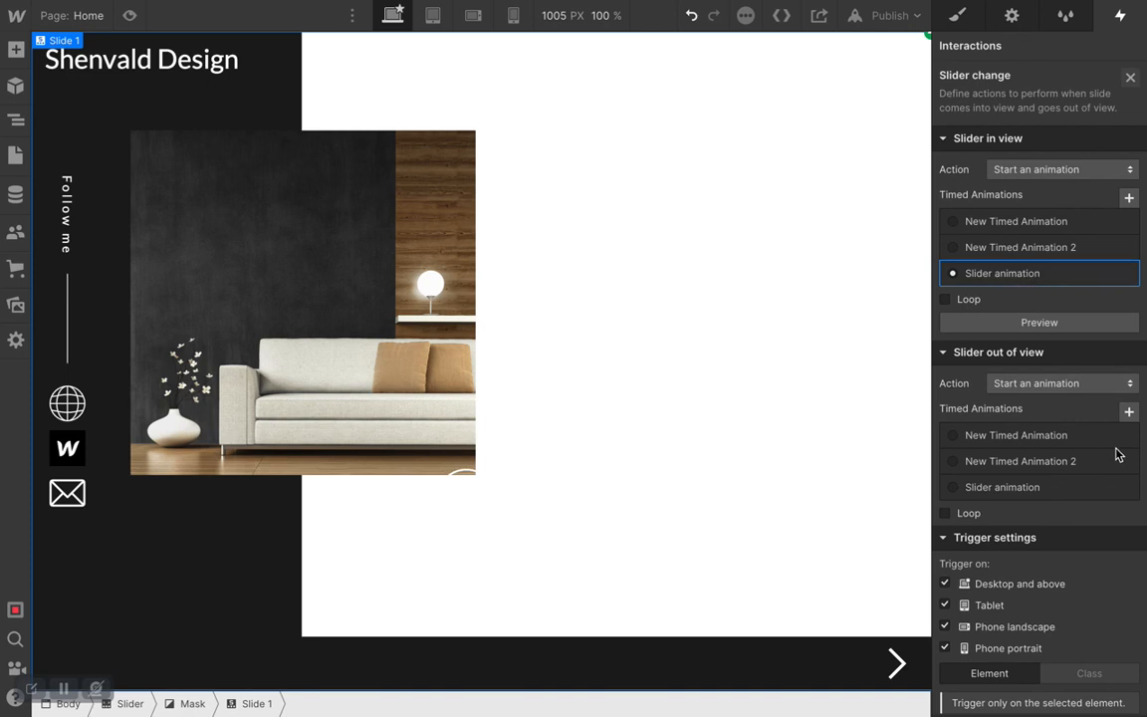
{"action": "left_click", "coordinate": [1125, 488]}
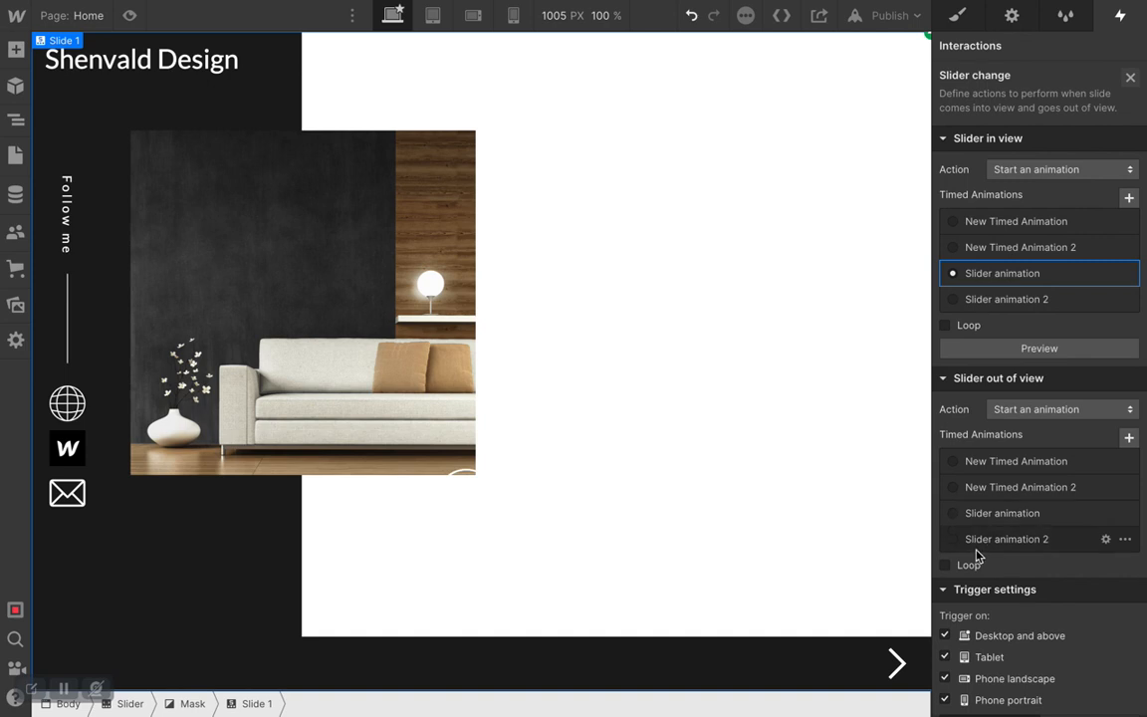
{"action": "left_click", "coordinate": [956, 543]}
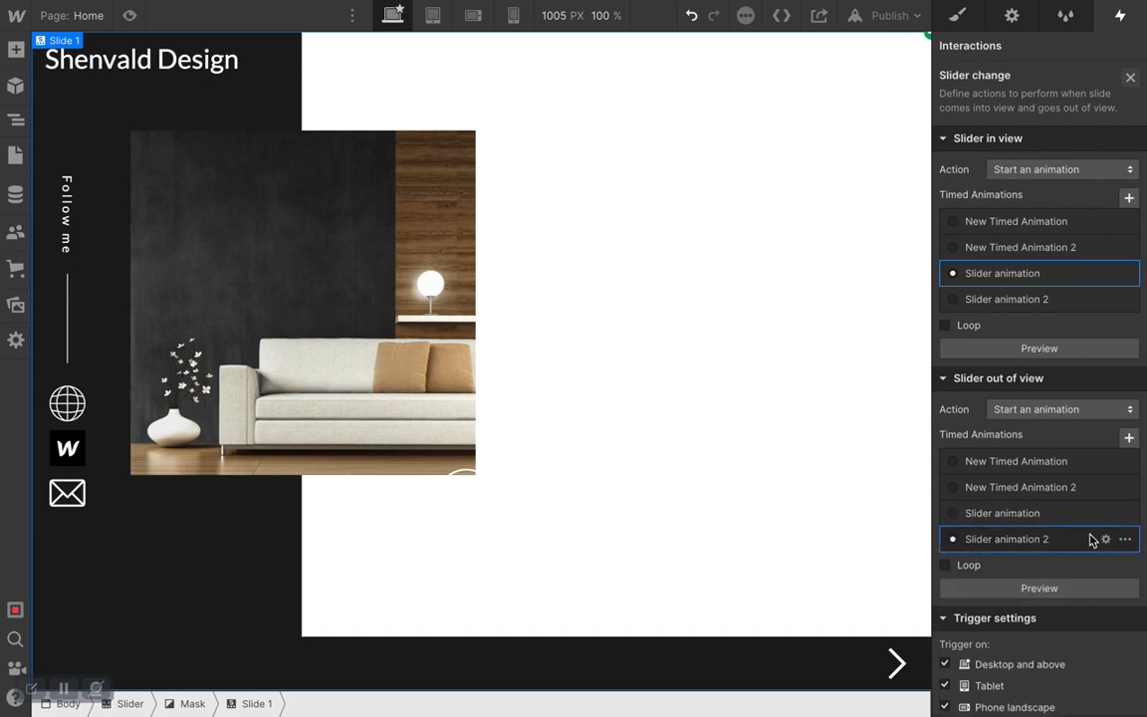
- Delete all timed actions after the initial states in Slider animation 2, from Text Block NUMBERS back to Div Block 12
{"action": "left_click", "coordinate": [1105, 540]}
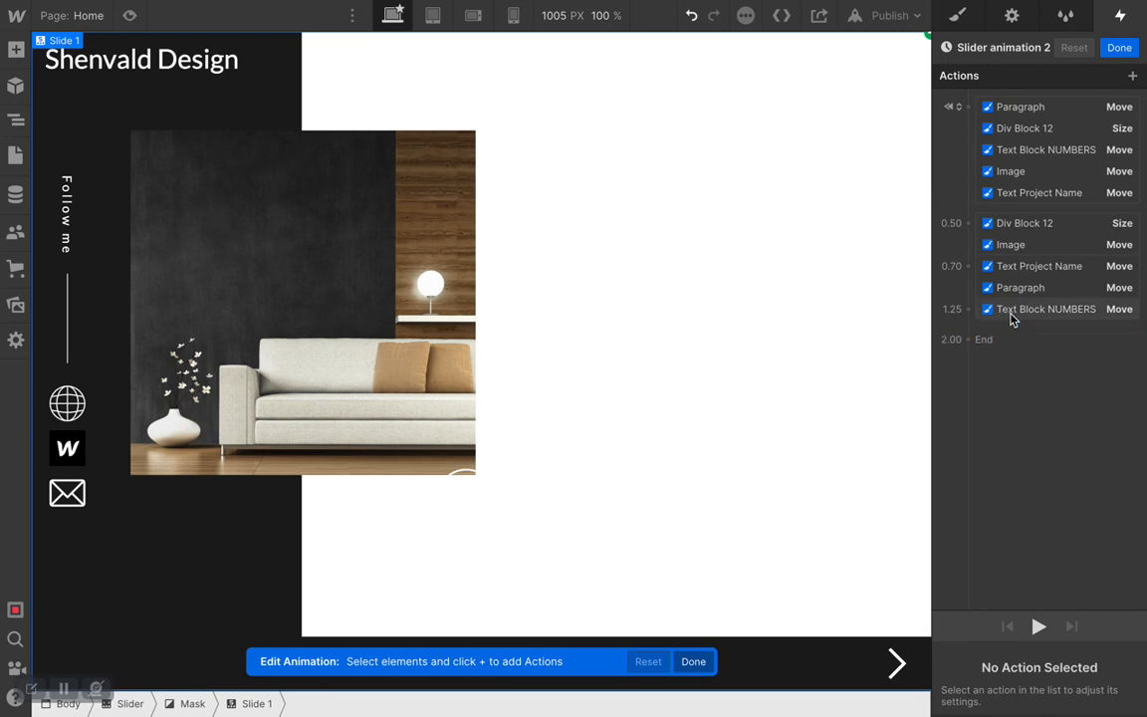
{"action": "left_click", "coordinate": [1011, 308]}
{"action": "key", "text": "Delete"}
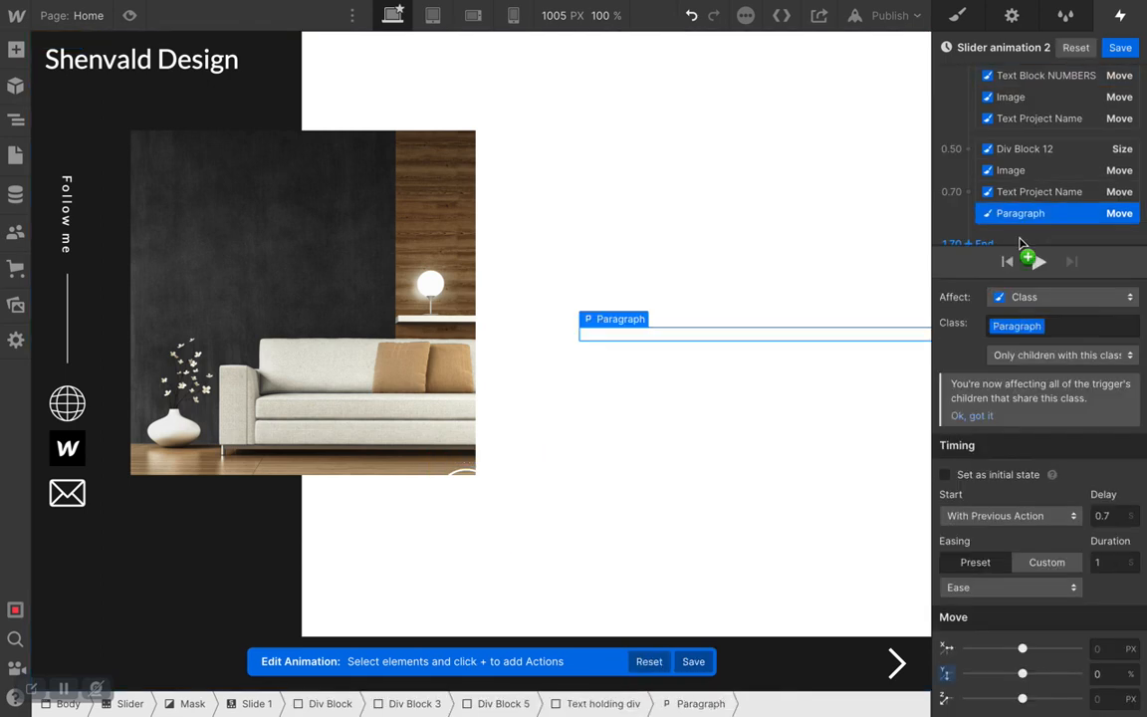
{"action": "key", "text": "Delete"}
{"action": "key", "text": "Delete"}
{"action": "key", "text": "Delete"}
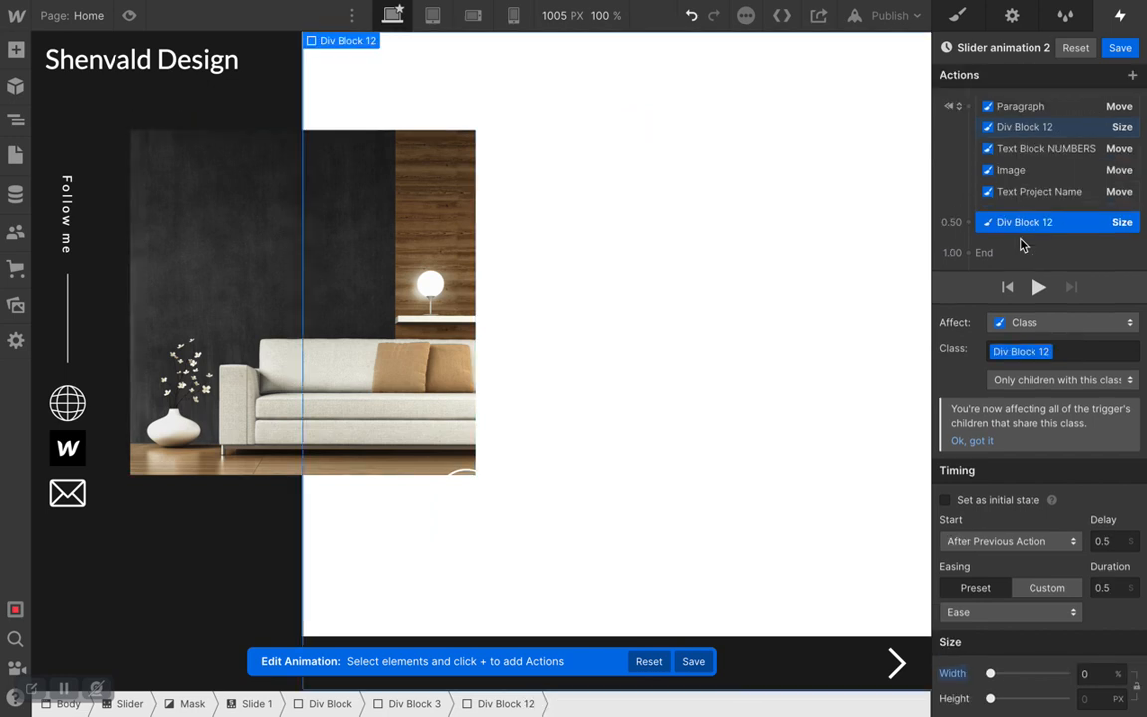
{"action": "key", "text": "Delete"}
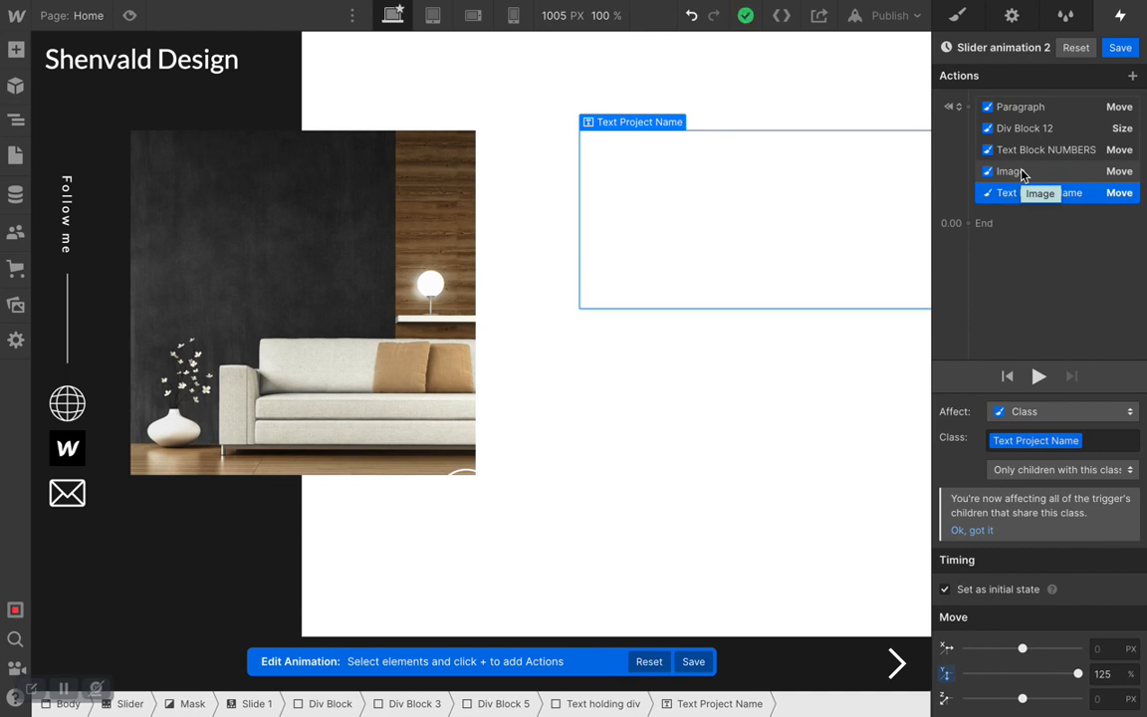
- Stop using the Paragraph Move action in Slider animation 2 as an initial state
{"action": "left_click", "coordinate": [1021, 108]}
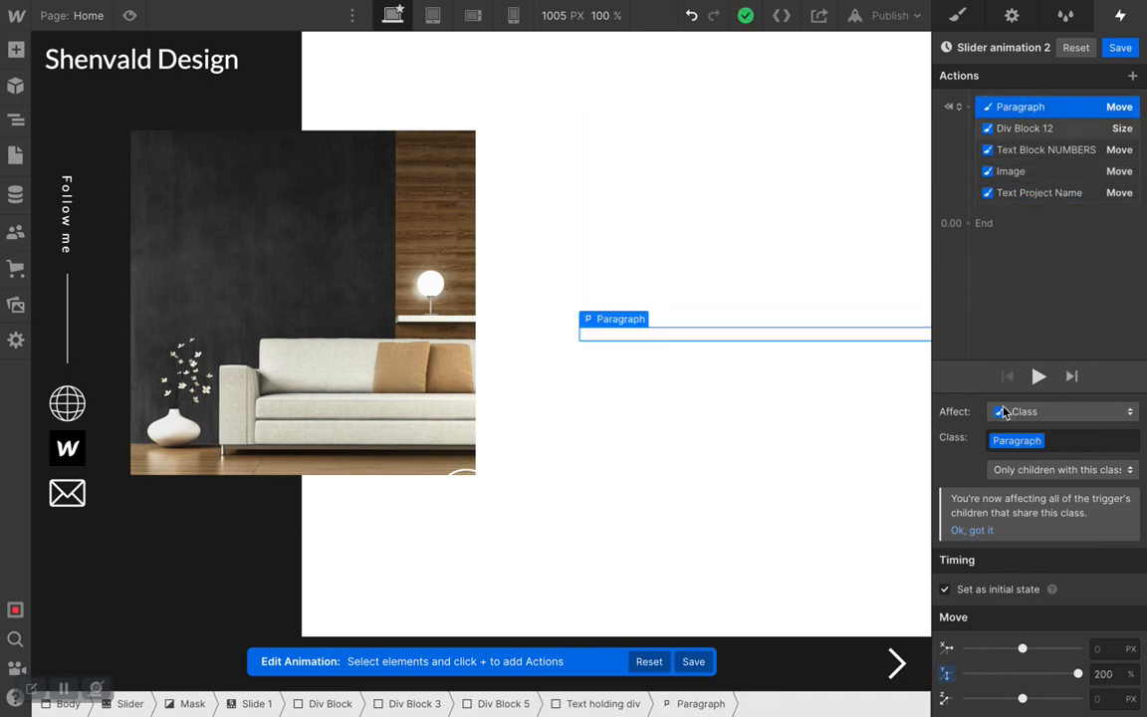
{"action": "left_click", "coordinate": [945, 589]}
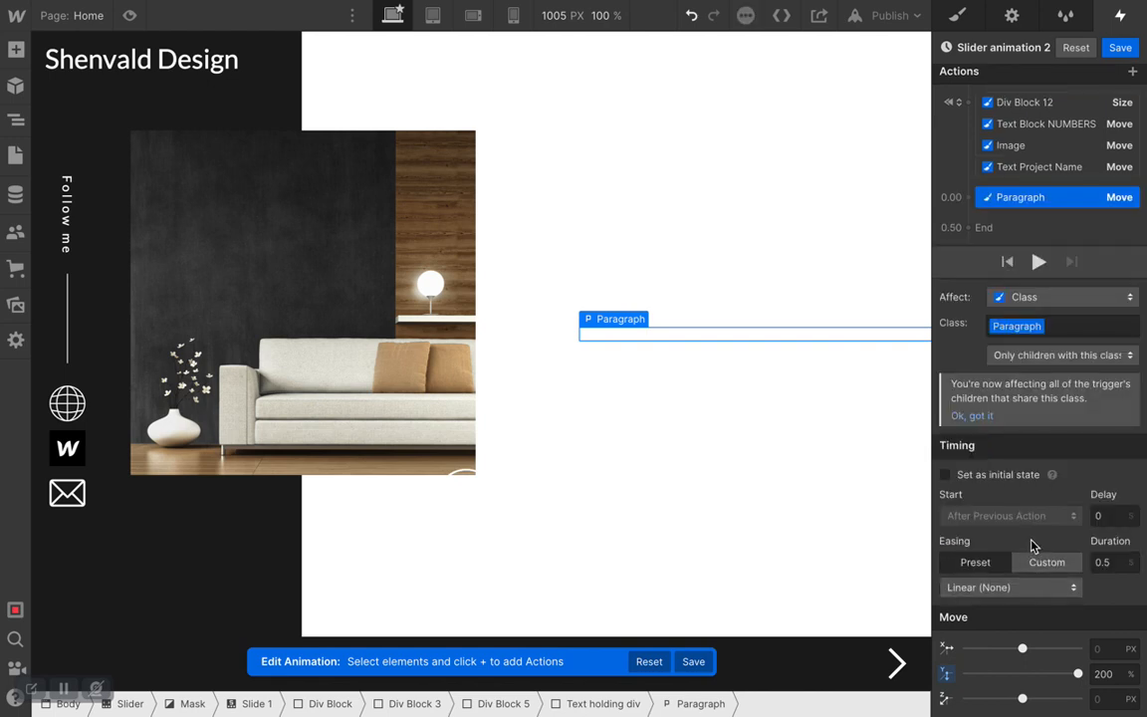
- Set the Paragraph Move action in Slider animation 2 to a 1 s duration with Ease easing
{"action": "left_click", "coordinate": [1118, 564]}
{"action": "type", "text": "1"}
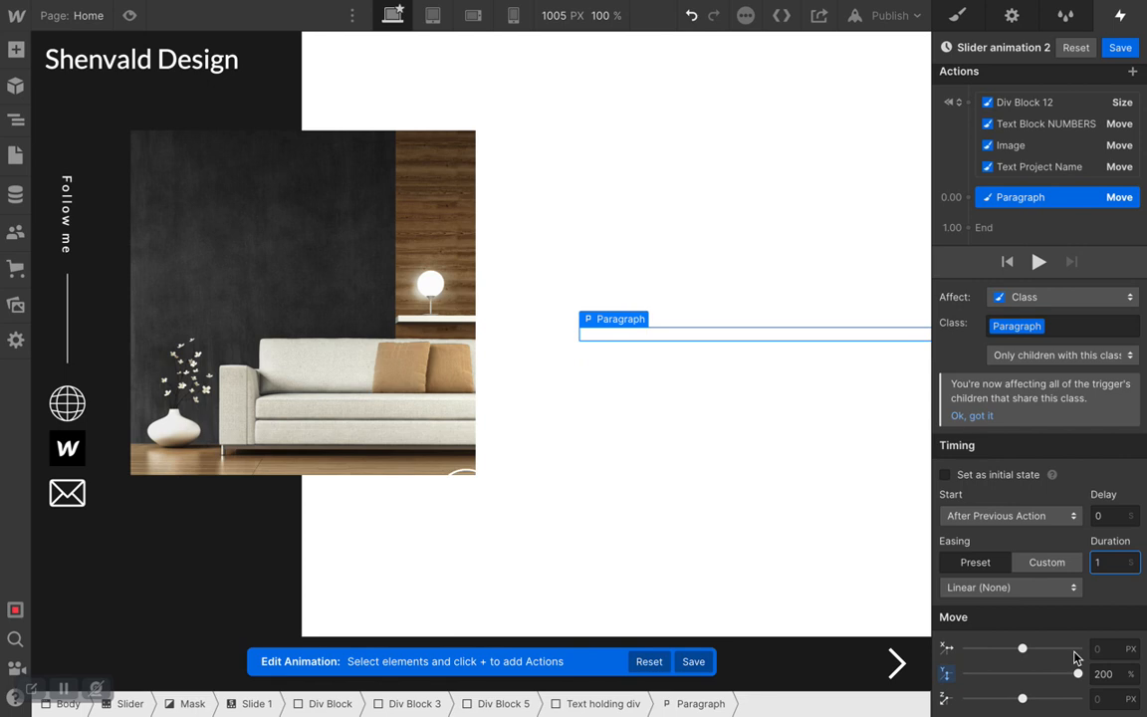
{"action": "left_click", "coordinate": [1054, 590]}
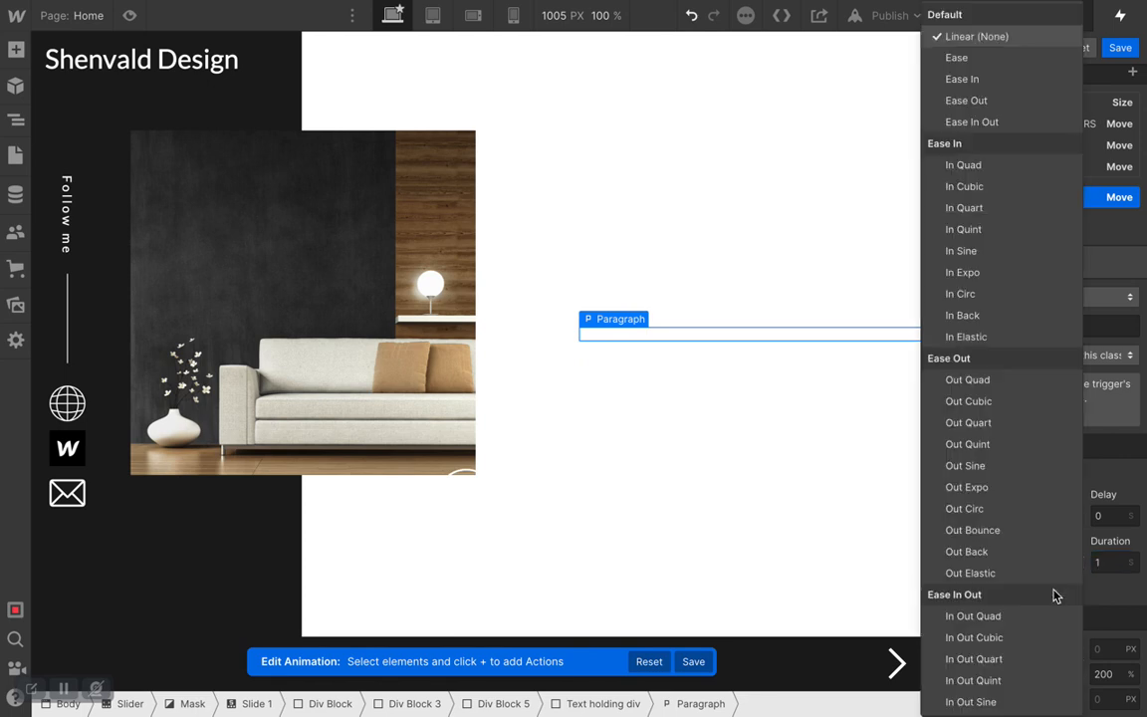
{"action": "left_click", "coordinate": [971, 58]}
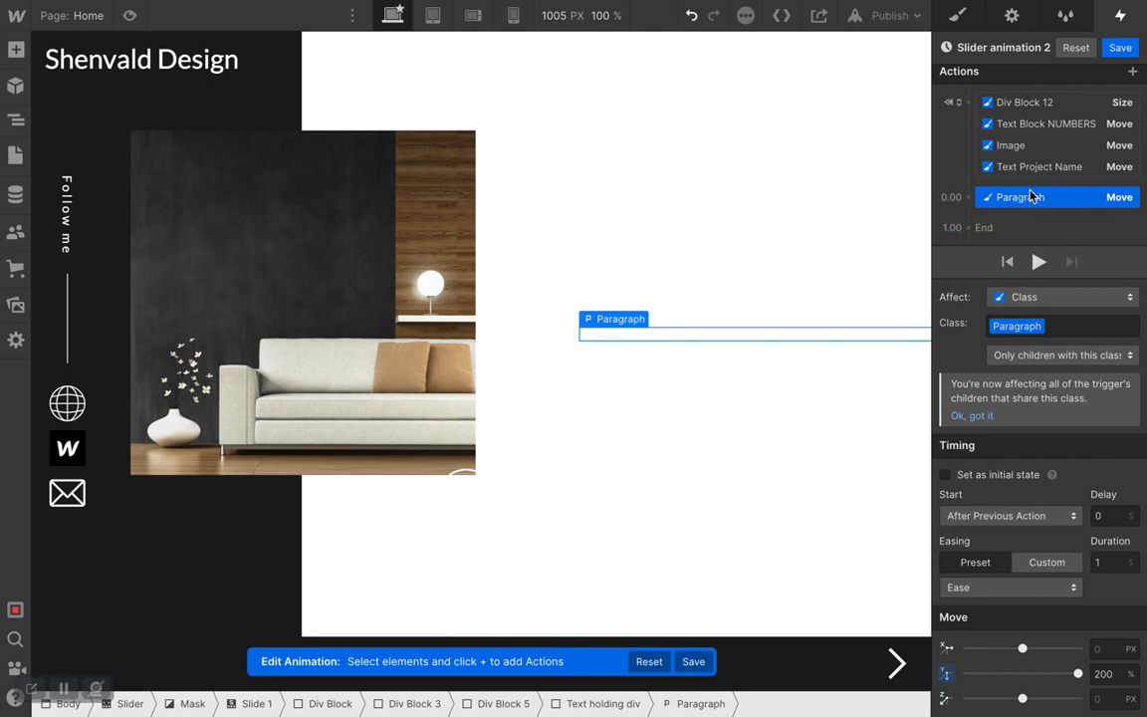
- Stop using the Div Block 12 Size action as an initial state and set its easing to Ease
{"action": "left_click", "coordinate": [1026, 106]}
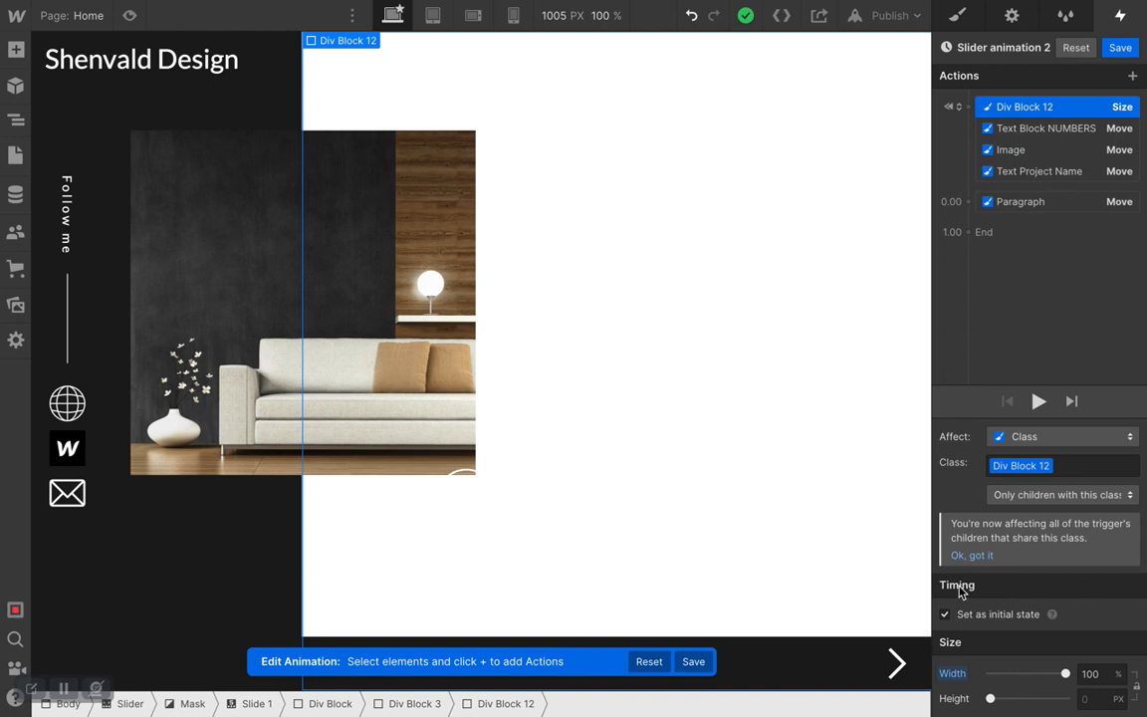
{"action": "left_click", "coordinate": [945, 615]}
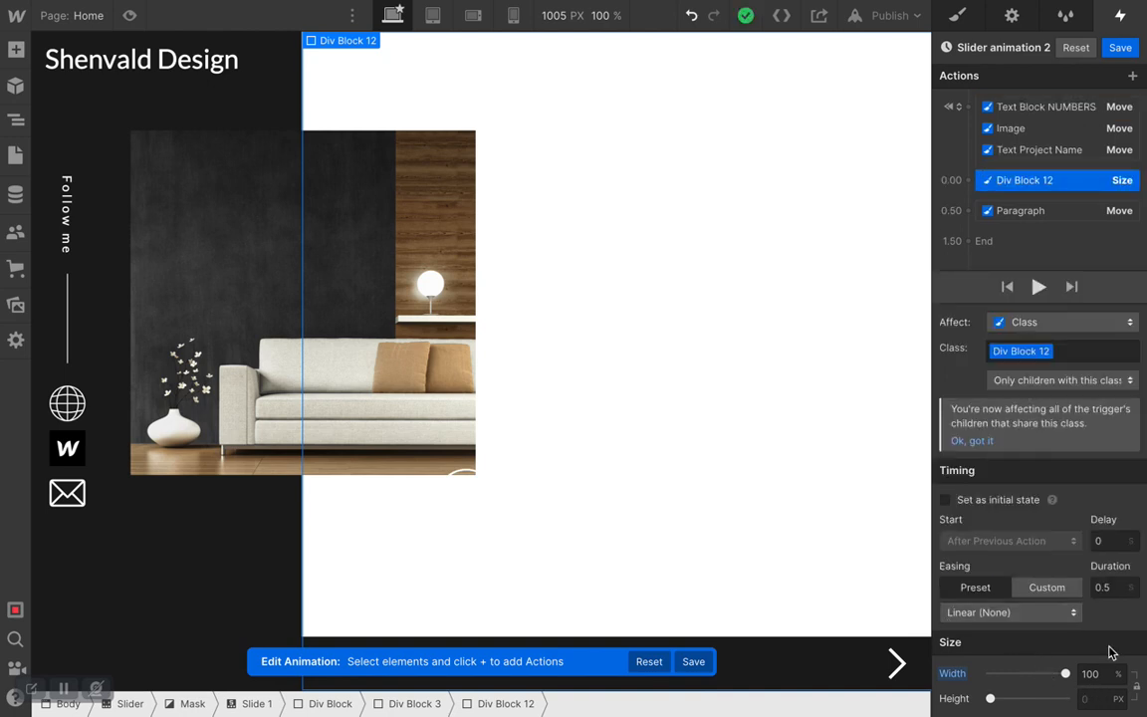
{"action": "left_click", "coordinate": [1044, 613]}
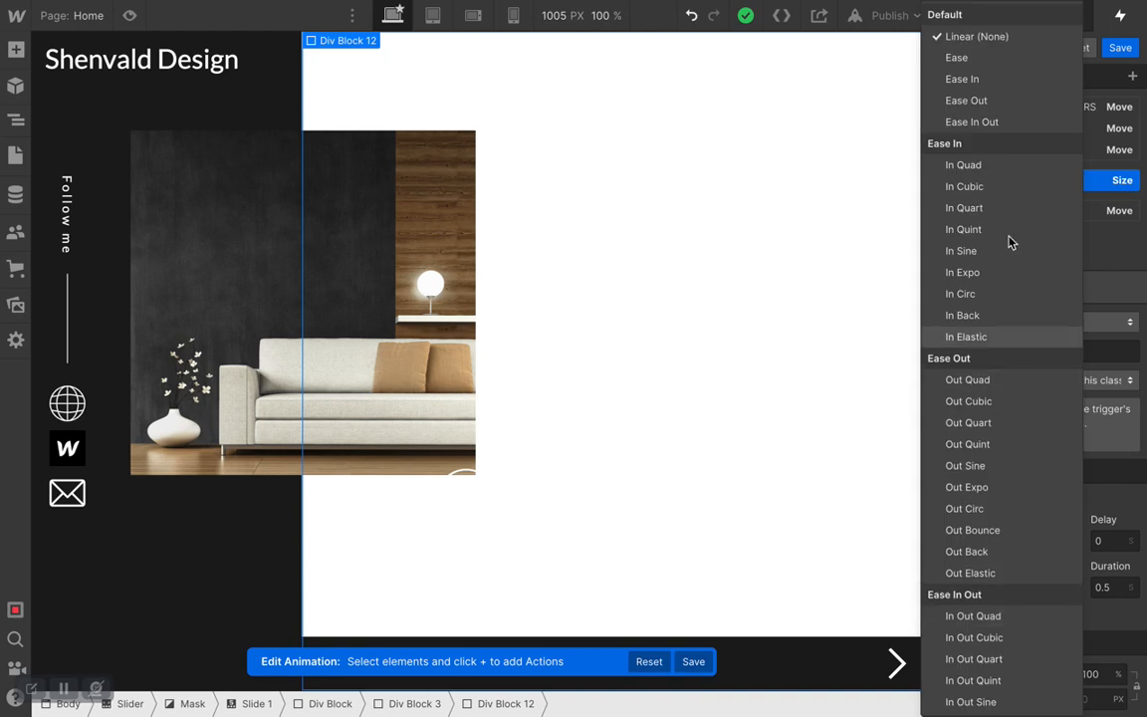
{"action": "left_click", "coordinate": [974, 57]}
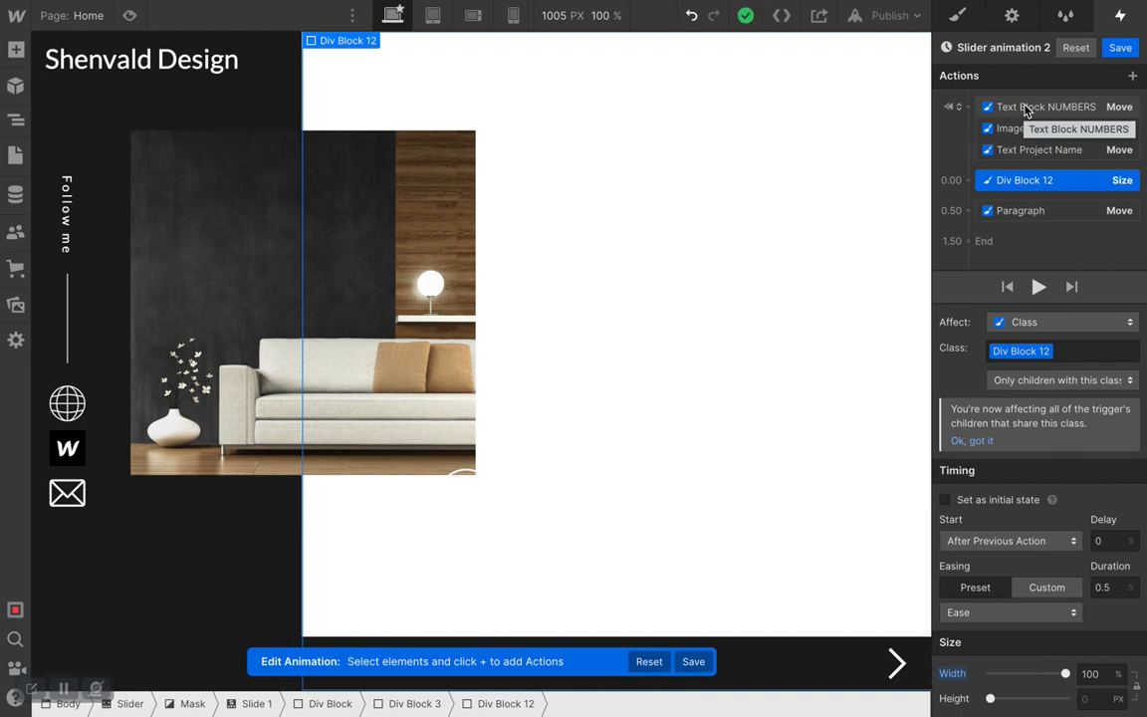
- Delete the Text Block NUMBERS Move action from the initial states of Slider animation 2
{"action": "left_click", "coordinate": [1040, 109]}
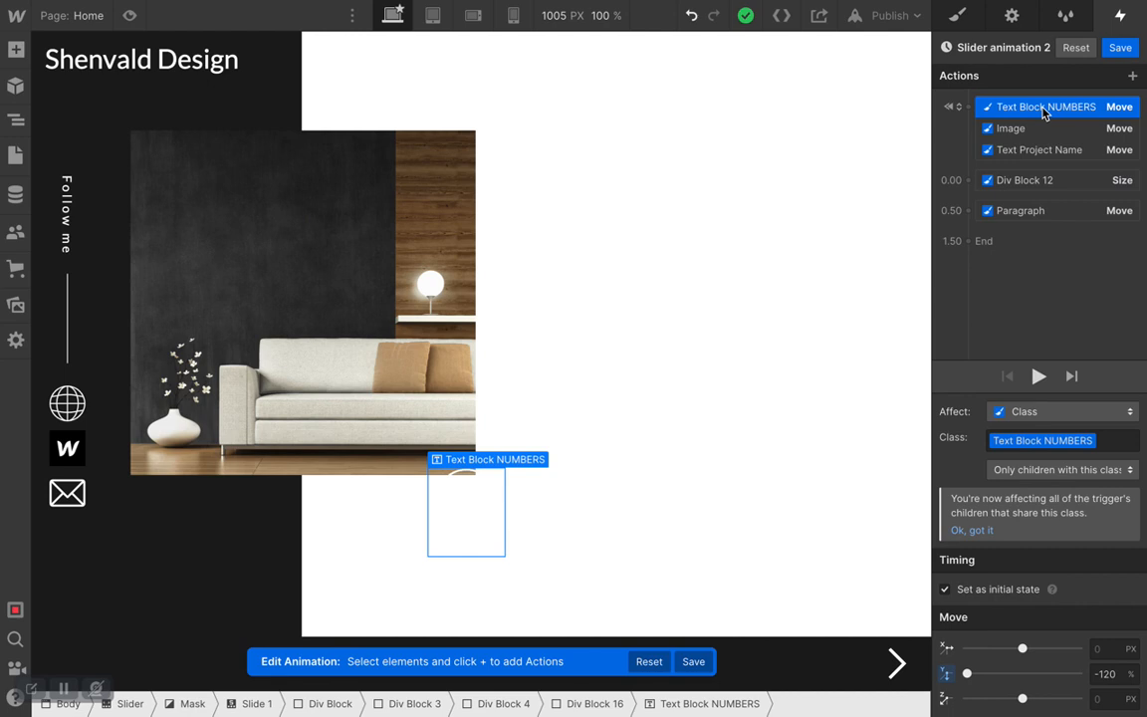
{"action": "key", "text": "Delete"}
- Turn the Image Move action from an initial state into a timed action with a 1 s duration and Ease easing
{"action": "mouse_move", "coordinate": [1044, 113]}
{"action": "left_mouse_down"}
{"action": "mouse_move", "coordinate": [1019, 180]}
{"action": "mouse_move", "coordinate": [1026, 113]}
{"action": "left_mouse_up"}
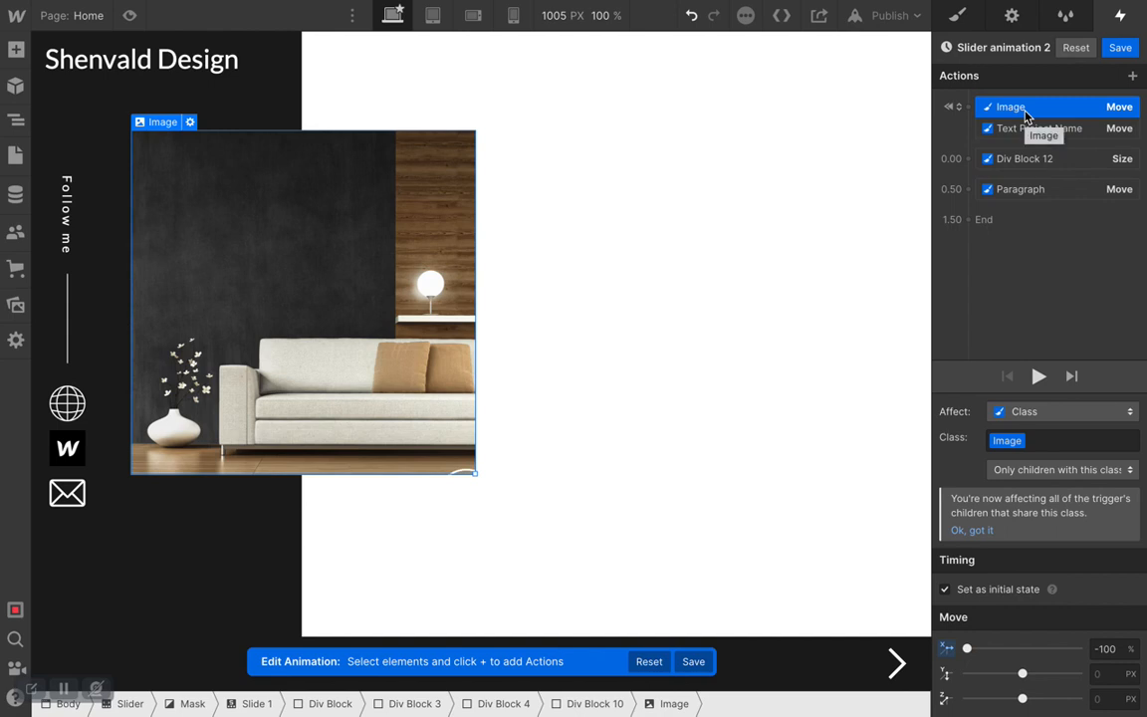
{"action": "left_click", "coordinate": [947, 590]}
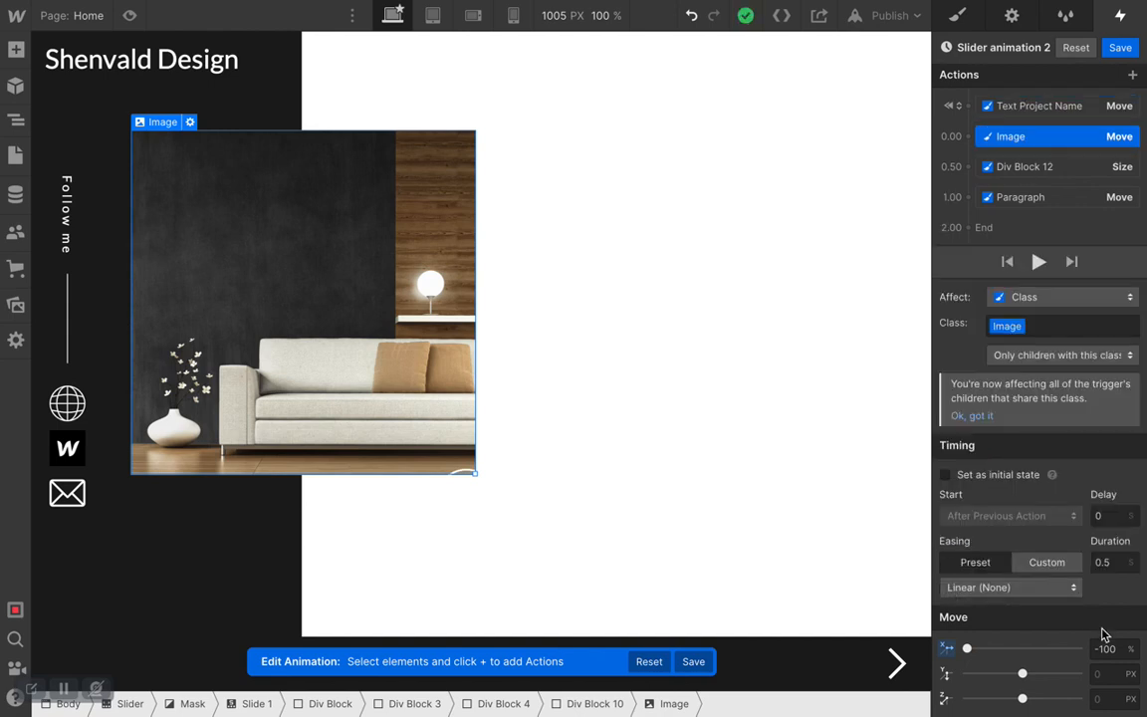
{"action": "left_click", "coordinate": [1107, 562]}
{"action": "type", "text": "1"}
{"action": "left_click", "coordinate": [1014, 587]}
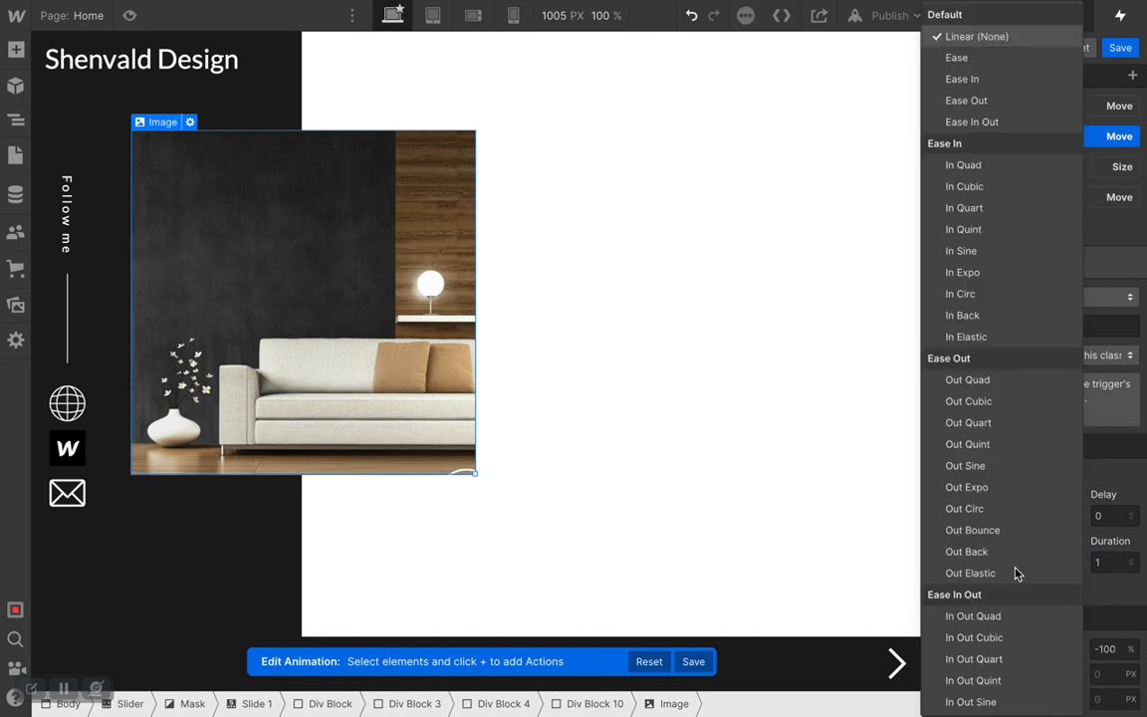
{"action": "left_click", "coordinate": [962, 60]}
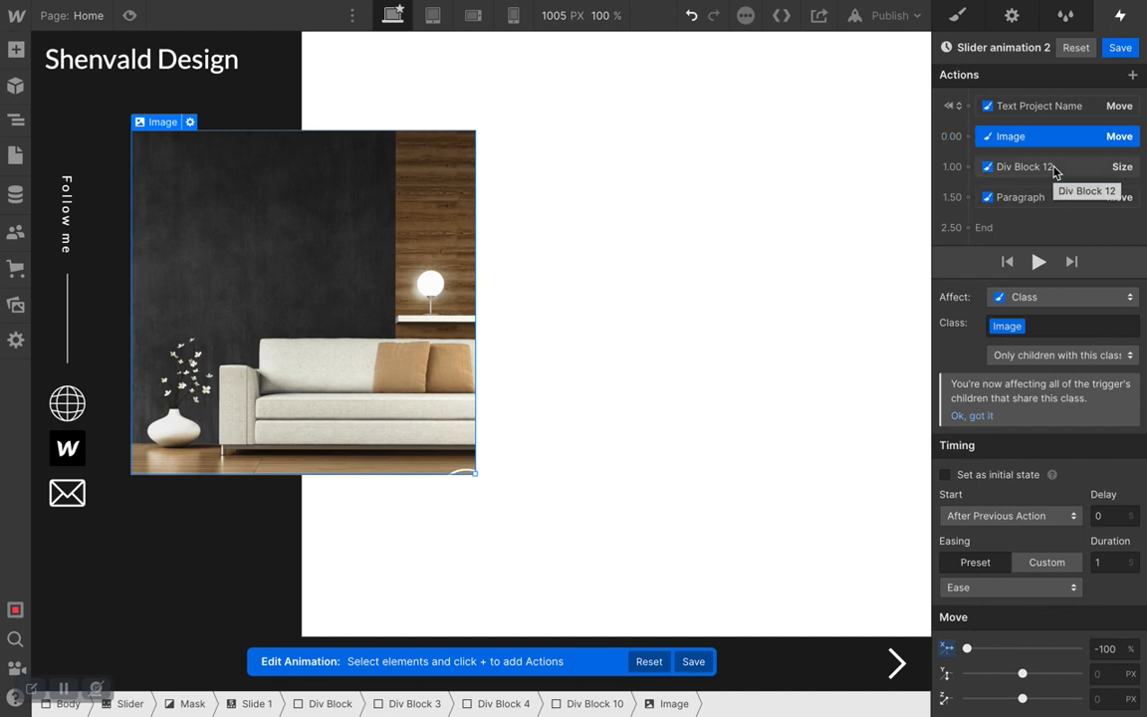
- Turn the Text Project Name Move action from an initial state into a timed action lasting 1 s with Ease easing
{"action": "left_click", "coordinate": [1030, 111]}
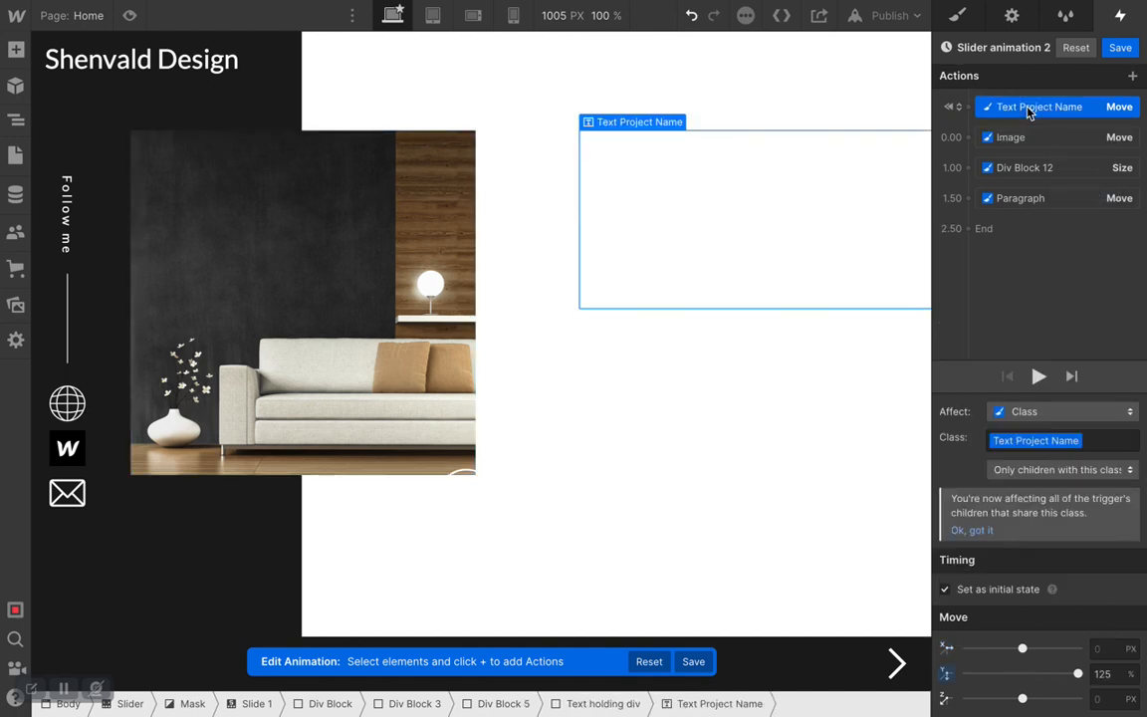
{"action": "left_click", "coordinate": [947, 589]}
{"action": "left_click", "coordinate": [1115, 564]}
{"action": "type", "text": "1"}
{"action": "left_click", "coordinate": [1075, 586]}
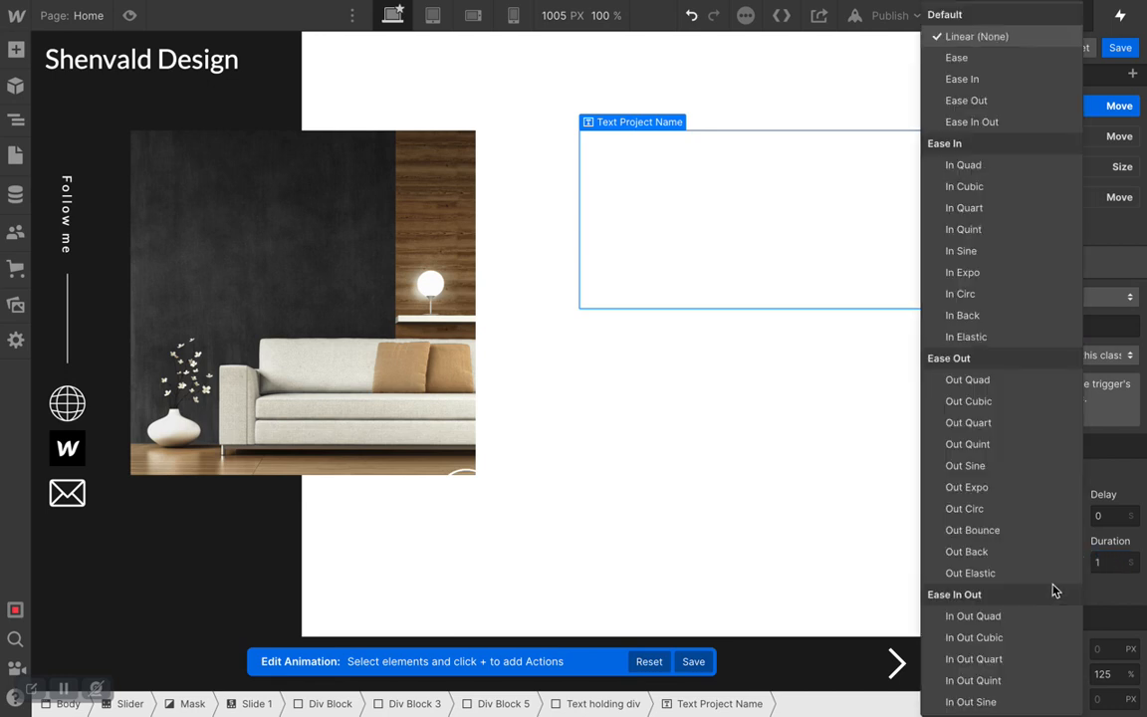
{"action": "left_click", "coordinate": [984, 67]}
{"action": "mouse_move", "coordinate": [1031, 231]}
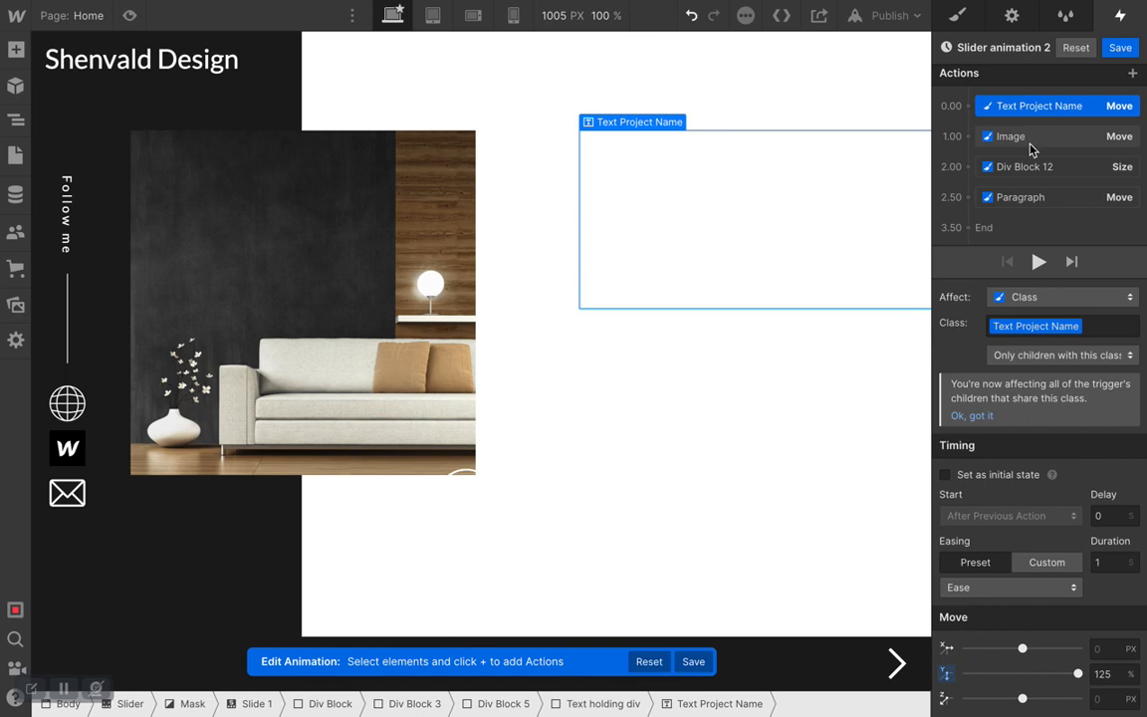
- Group the Image, Div Block 12 and Paragraph actions to start together with Text Project Name at 0.00, then save the animation and close Slider change
{"action": "left_click_drag", "start_coordinate": [1029, 143], "coordinate": [1029, 114]}
{"action": "left_click_drag", "start_coordinate": [1034, 159], "coordinate": [1035, 124]}
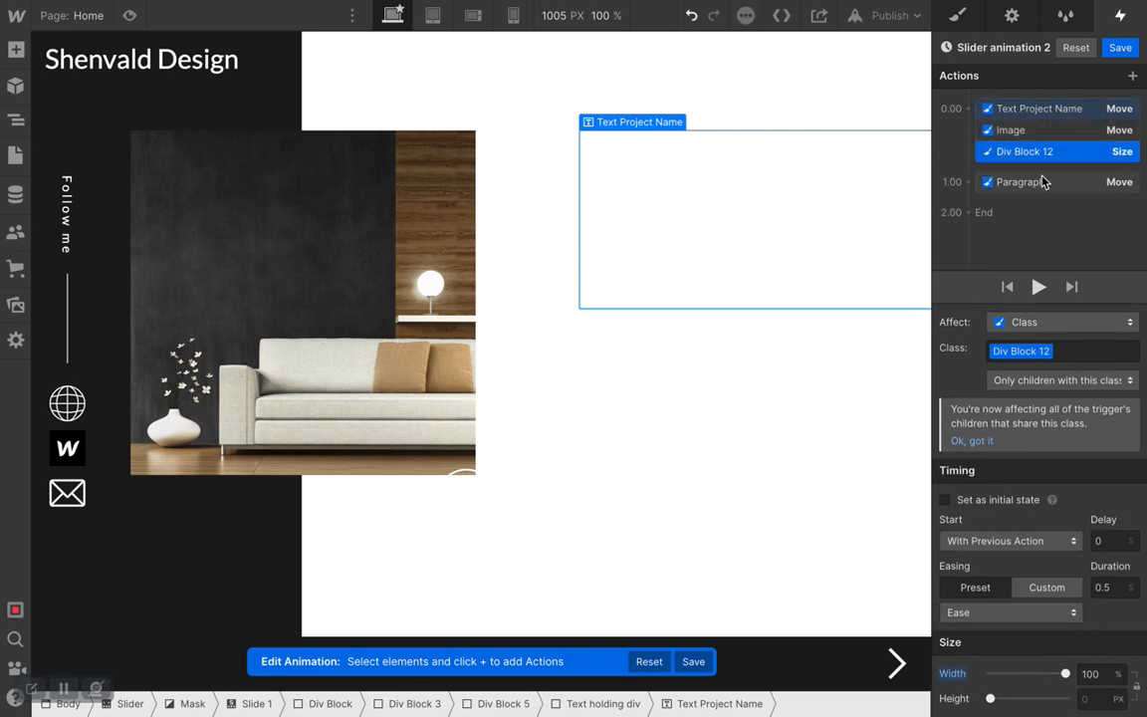
{"action": "left_click_drag", "start_coordinate": [1044, 171], "coordinate": [1046, 152]}
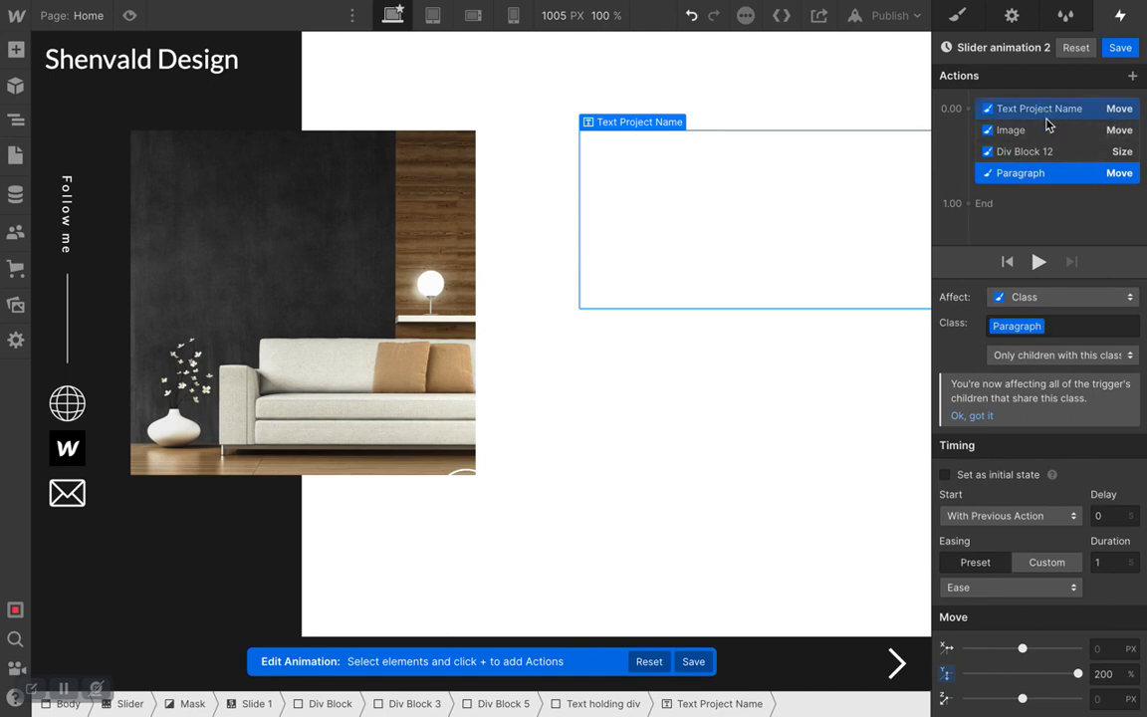
{"action": "left_click", "coordinate": [1120, 49]}
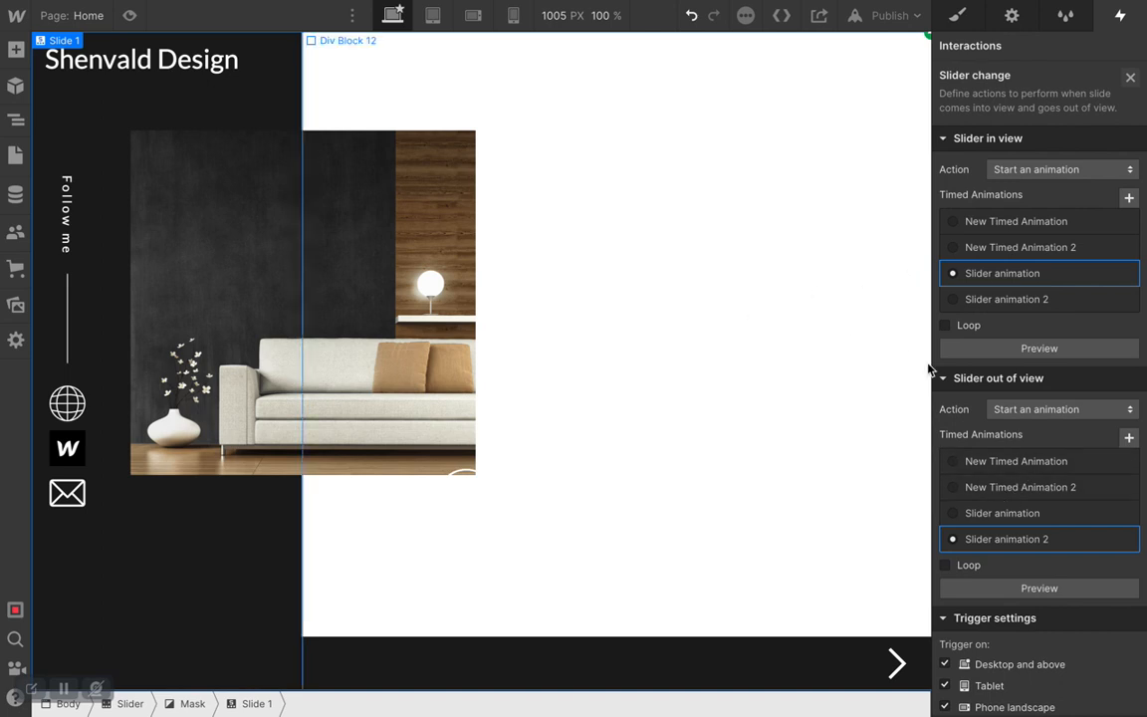
{"action": "left_click", "coordinate": [1130, 79]}
- Preview the page and move back and forth through the slides to check the in-view and out-of-view animations
{"action": "left_click", "coordinate": [130, 15]}
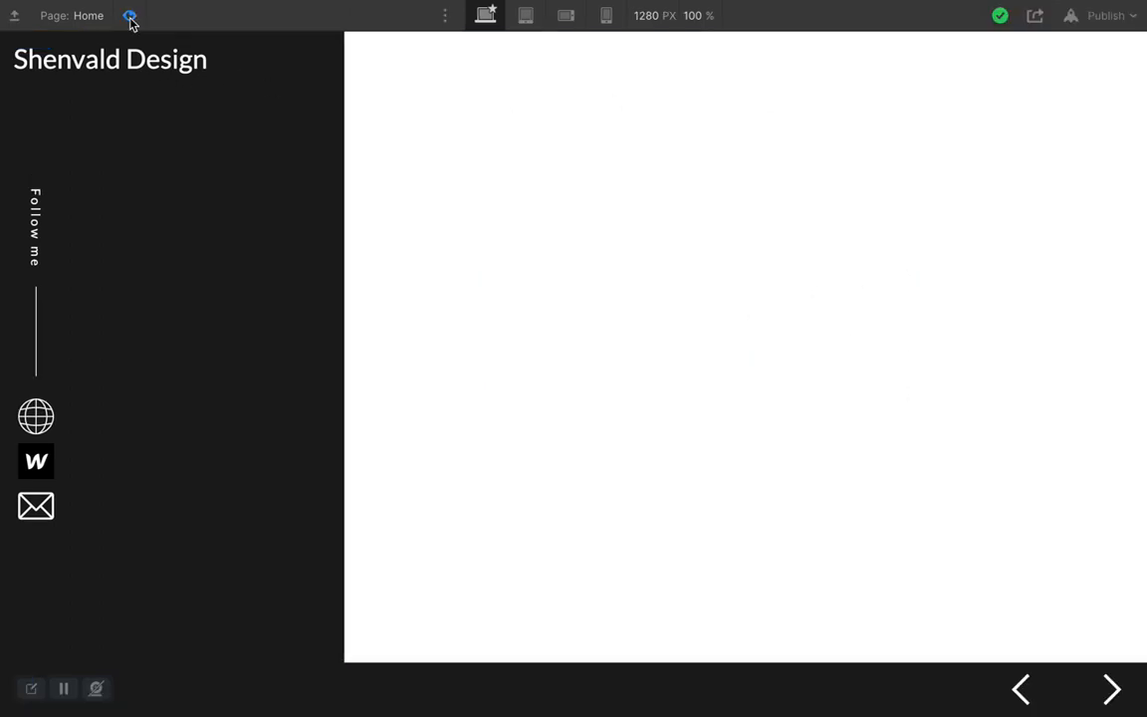
{"action": "left_click", "coordinate": [1110, 687]}
{"action": "left_click", "coordinate": [1020, 689]}
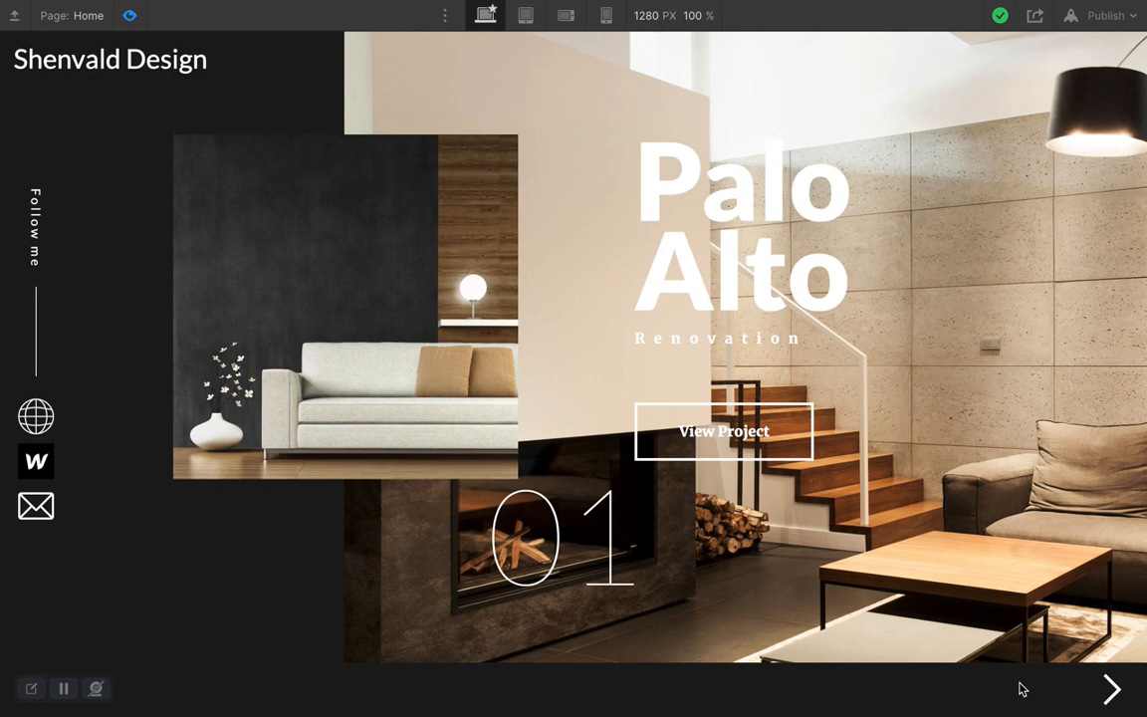
{"action": "left_click", "coordinate": [1112, 690]}
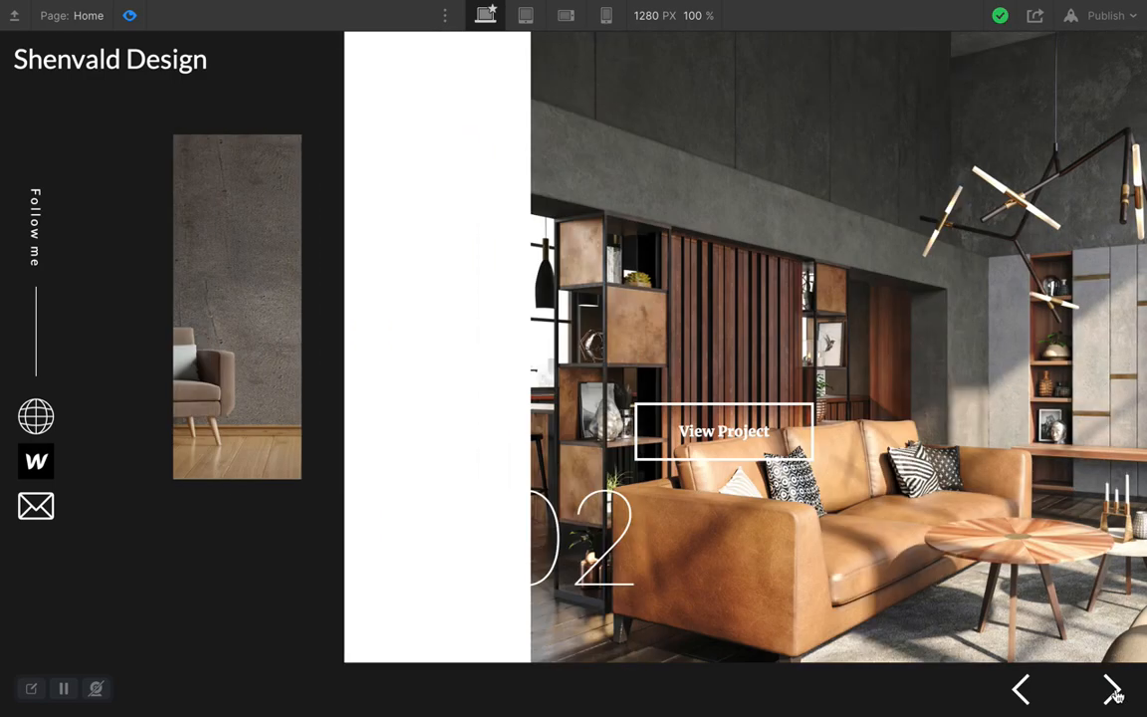
{"action": "left_click", "coordinate": [1113, 690]}
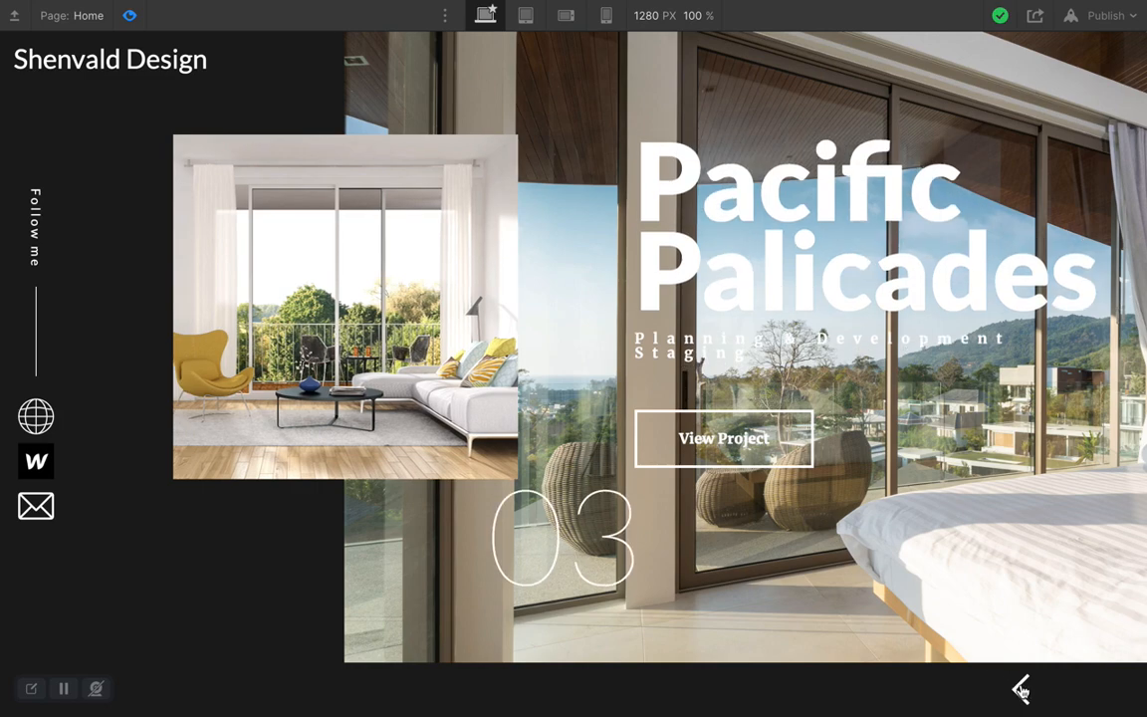
{"action": "left_click", "coordinate": [1020, 687]}
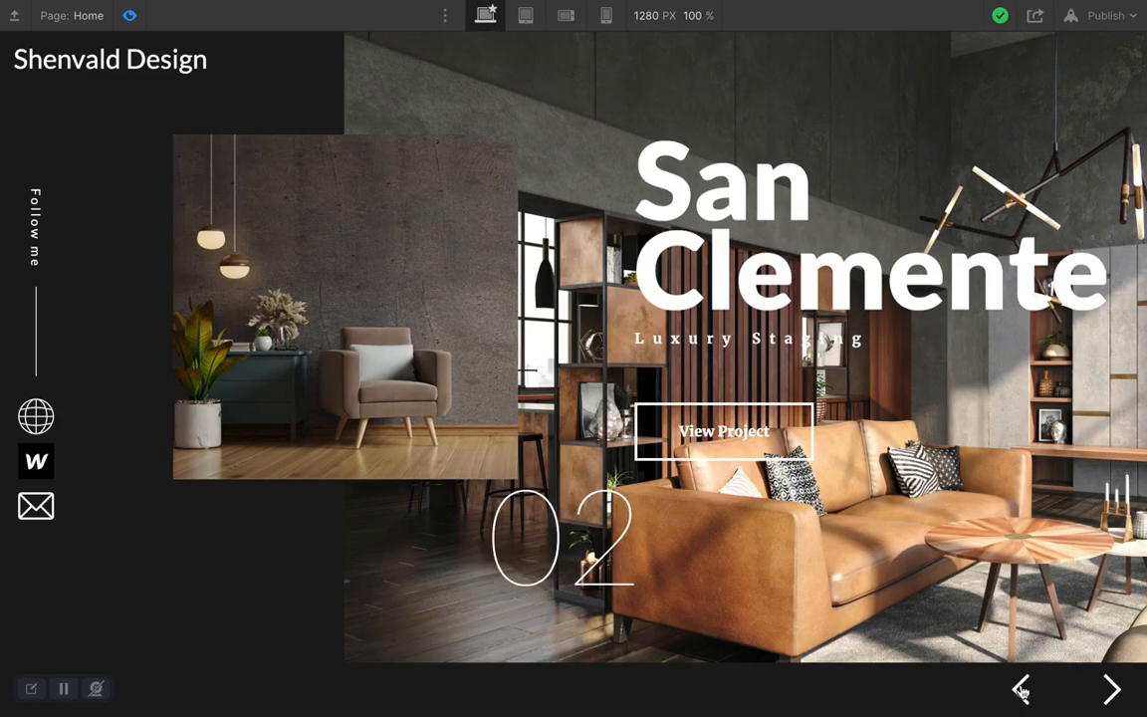
{"action": "left_click", "coordinate": [1020, 688]}
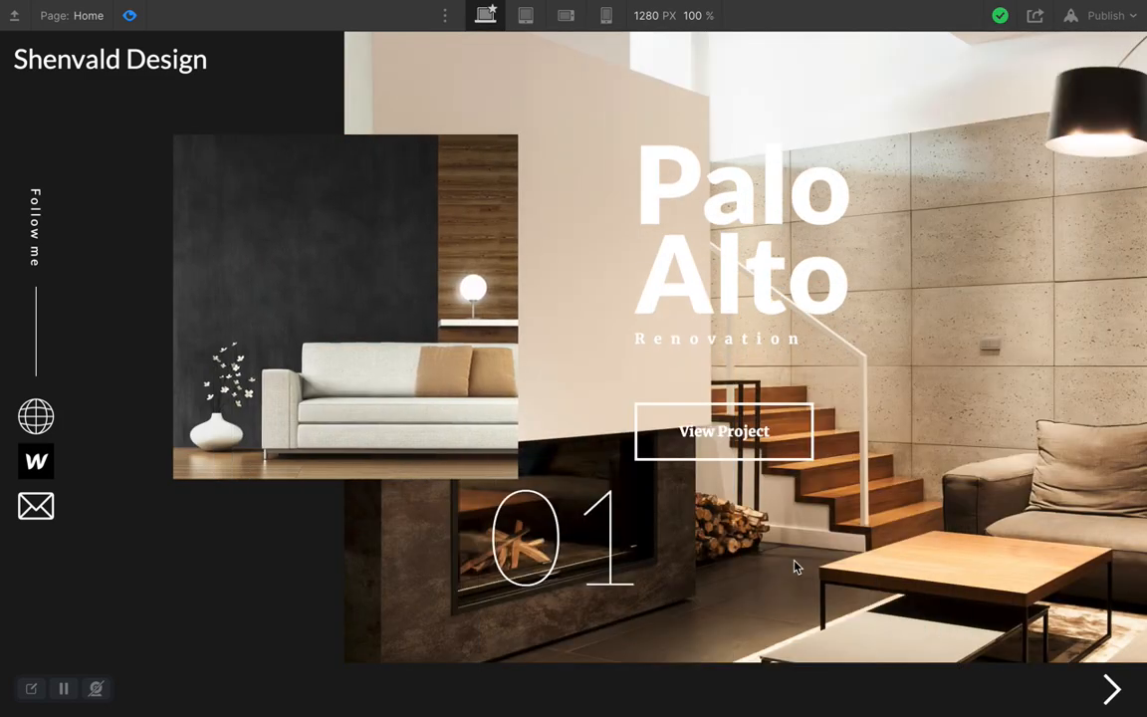
{"action": "left_click", "coordinate": [1113, 689]}
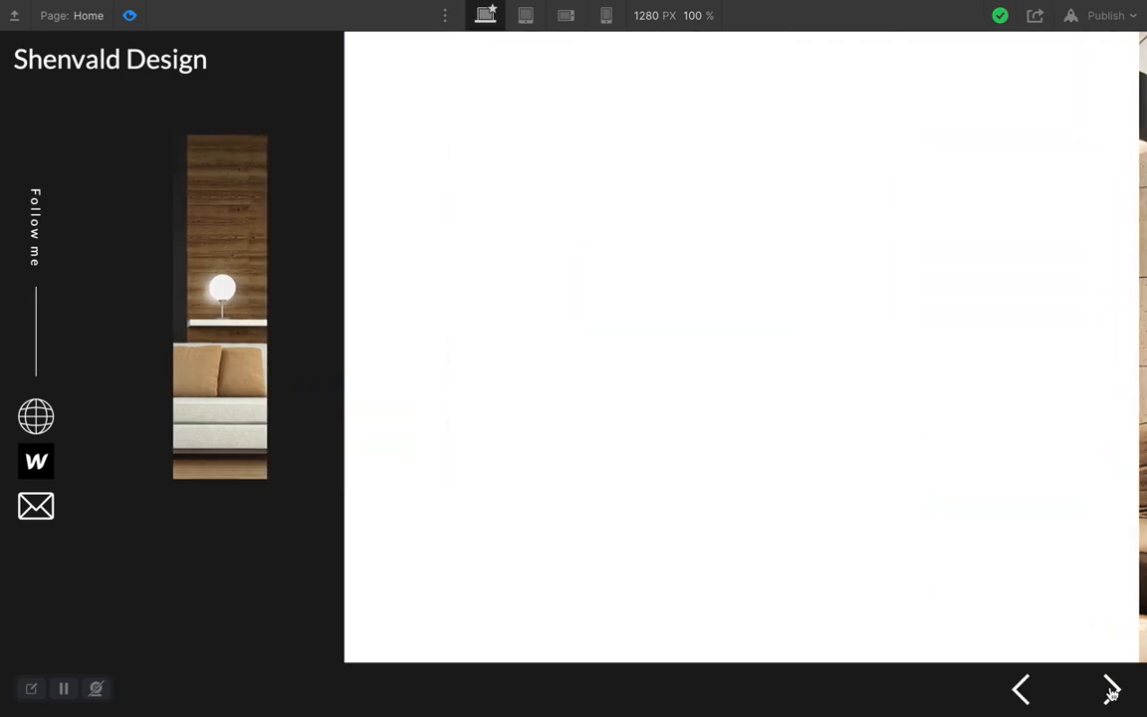
{"action": "left_click", "coordinate": [1022, 687]}
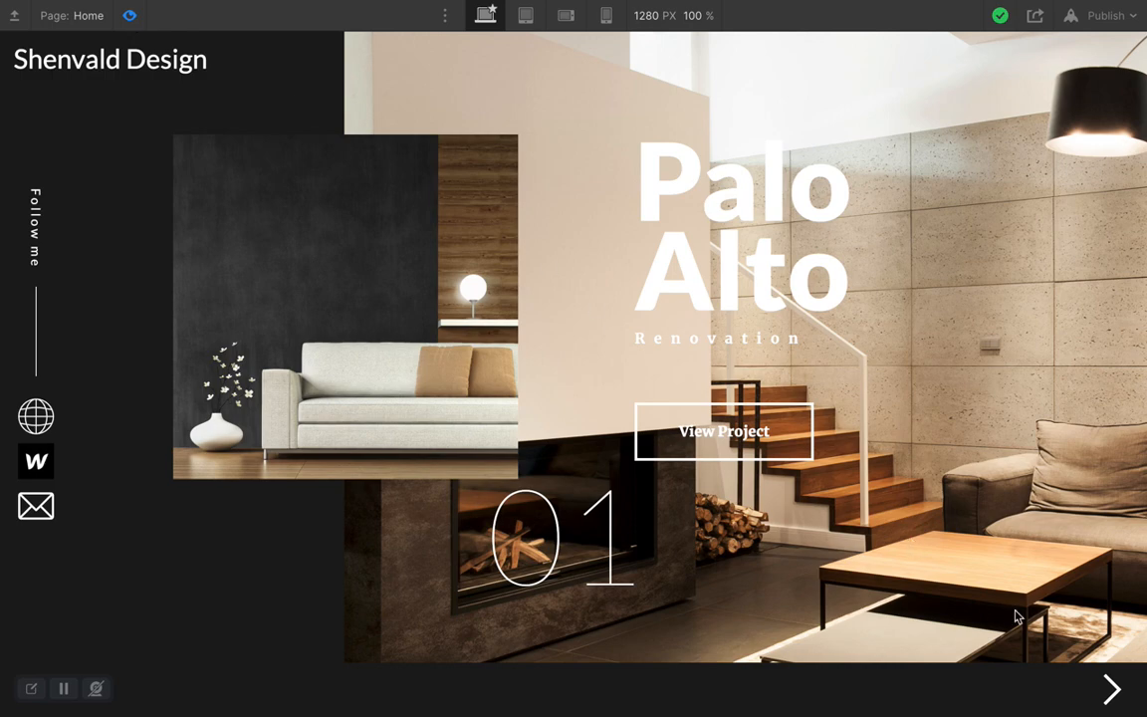
{"action": "left_click", "coordinate": [1108, 689]}
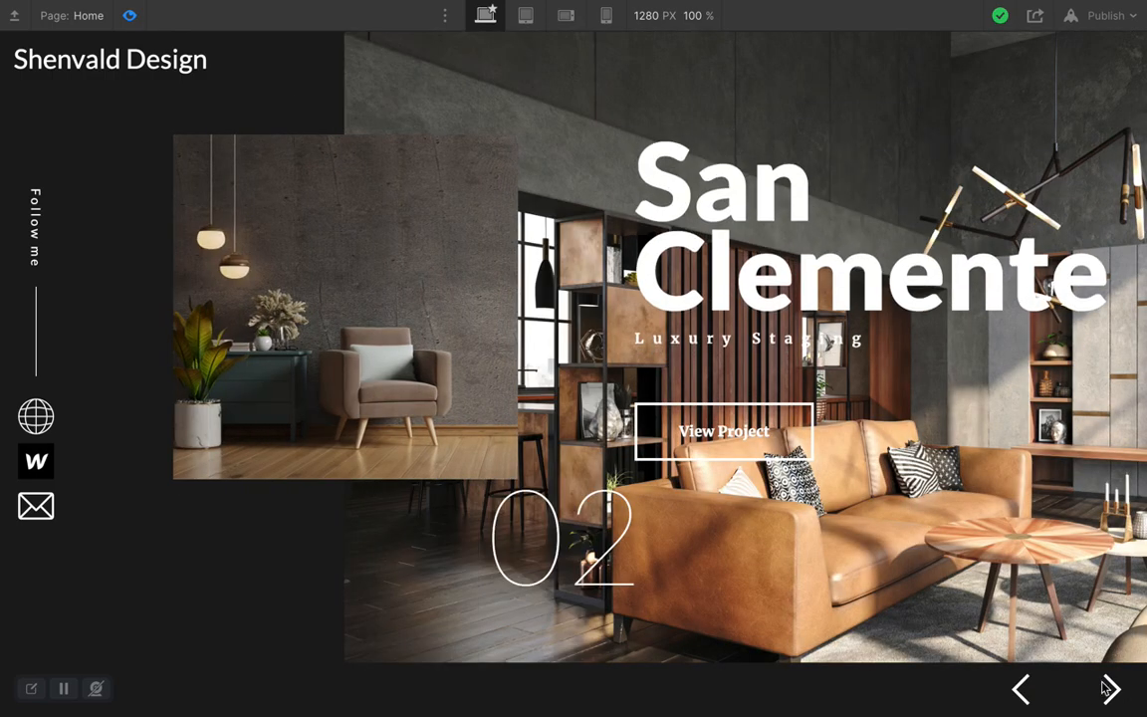
{"action": "left_click", "coordinate": [1108, 690]}
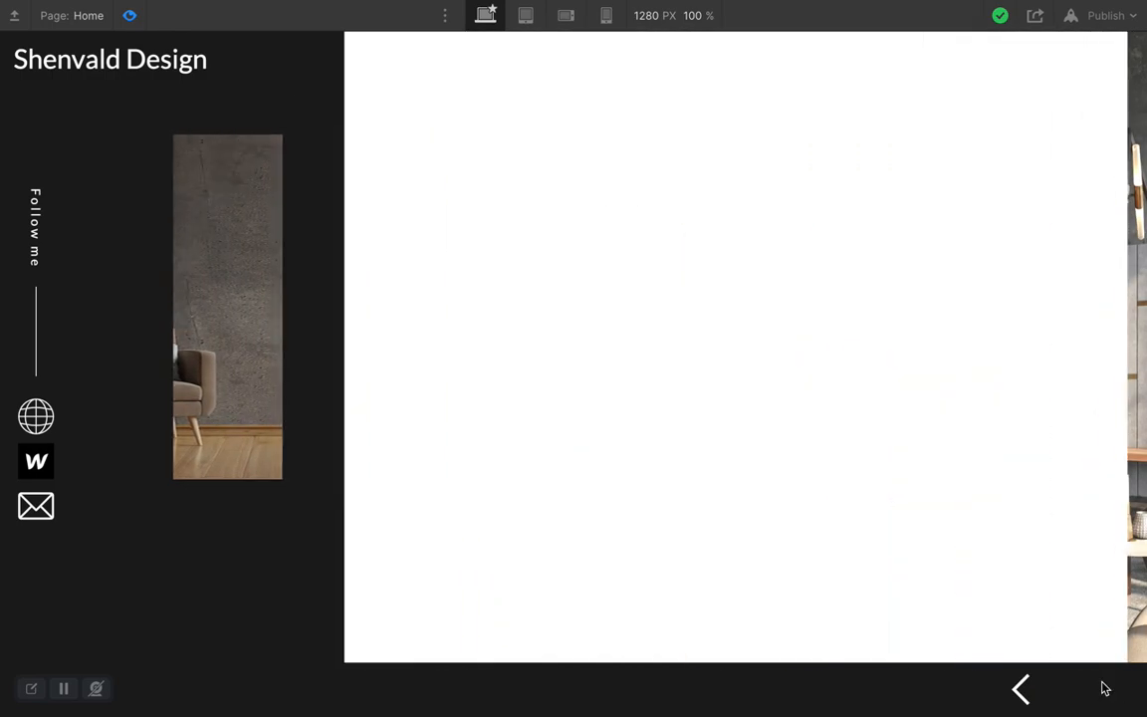